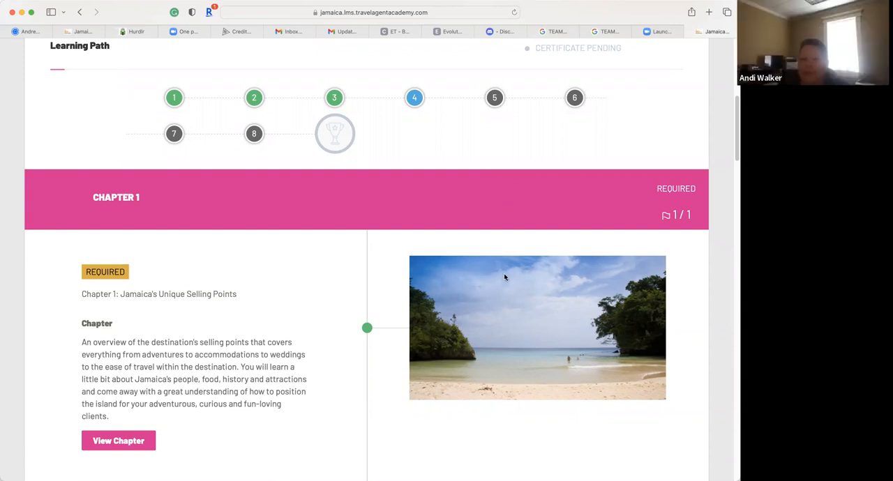
{"action": "scroll", "coordinate": [504, 277], "scroll_direction": "up", "scroll_amount": 5}
{"action": "scroll", "coordinate": [504, 277], "scroll_direction": "up", "scroll_amount": 5}
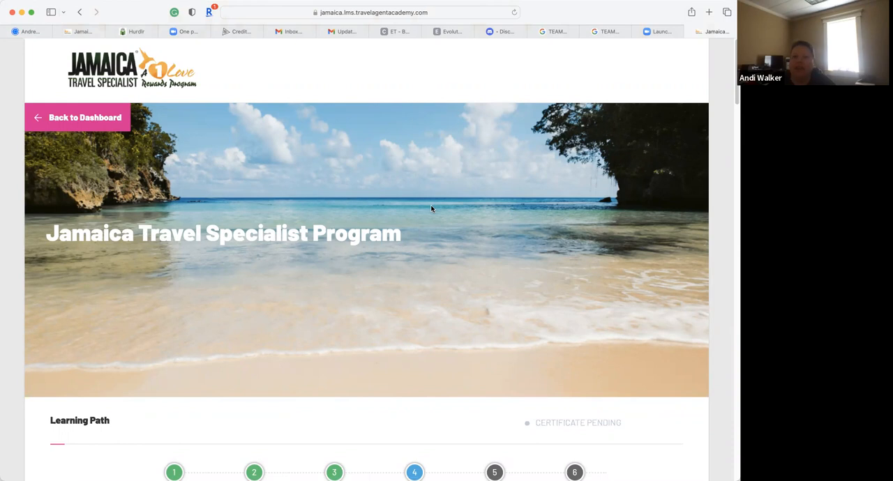
{"action": "scroll", "coordinate": [485, 303], "scroll_direction": "down", "scroll_amount": 2}
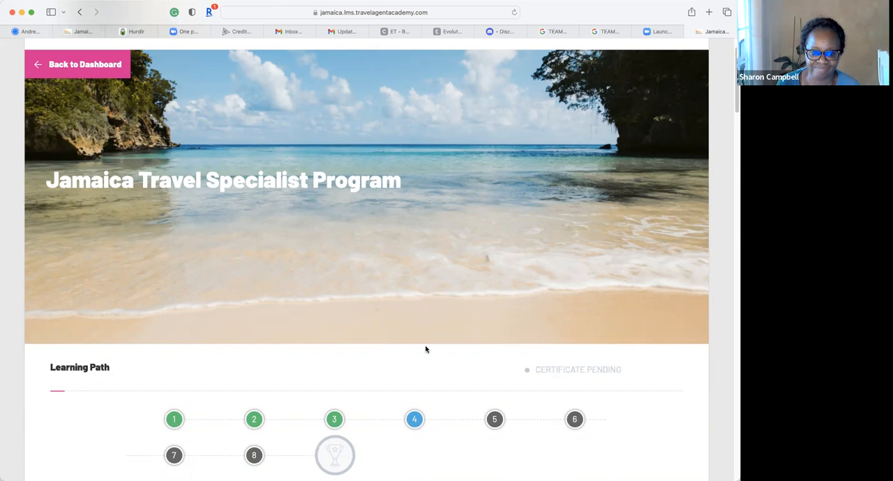
{"action": "scroll", "coordinate": [426, 349], "scroll_direction": "down", "scroll_amount": 1}
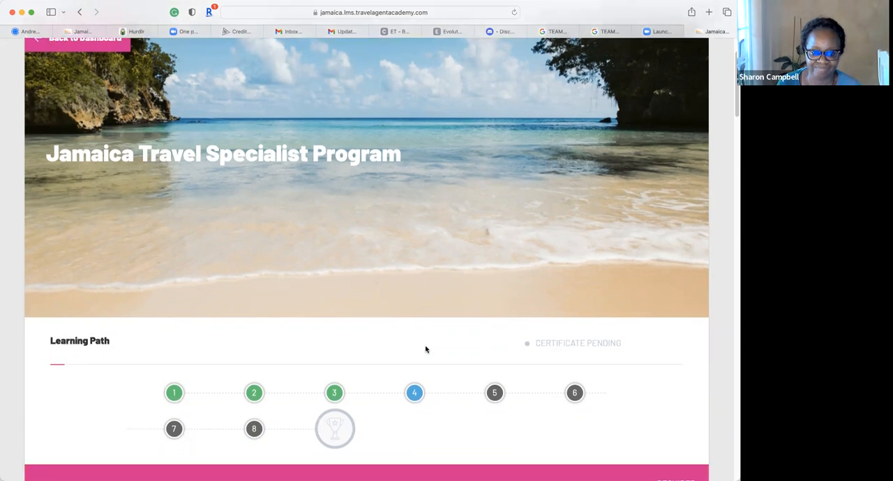
{"action": "scroll", "coordinate": [426, 349], "scroll_direction": "down", "scroll_amount": 2}
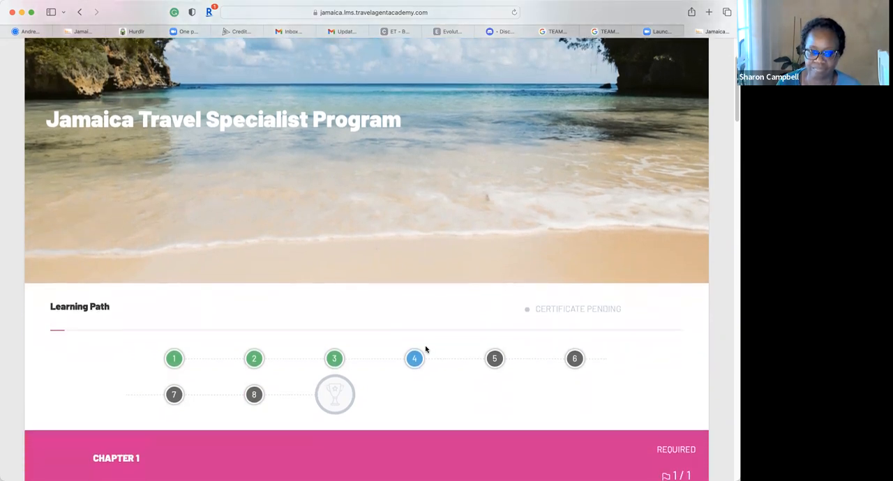
{"action": "scroll", "coordinate": [426, 349], "scroll_direction": "down", "scroll_amount": 3}
{"action": "scroll", "coordinate": [427, 349], "scroll_direction": "down", "scroll_amount": 3}
{"action": "scroll", "coordinate": [426, 350], "scroll_direction": "down", "scroll_amount": 1}
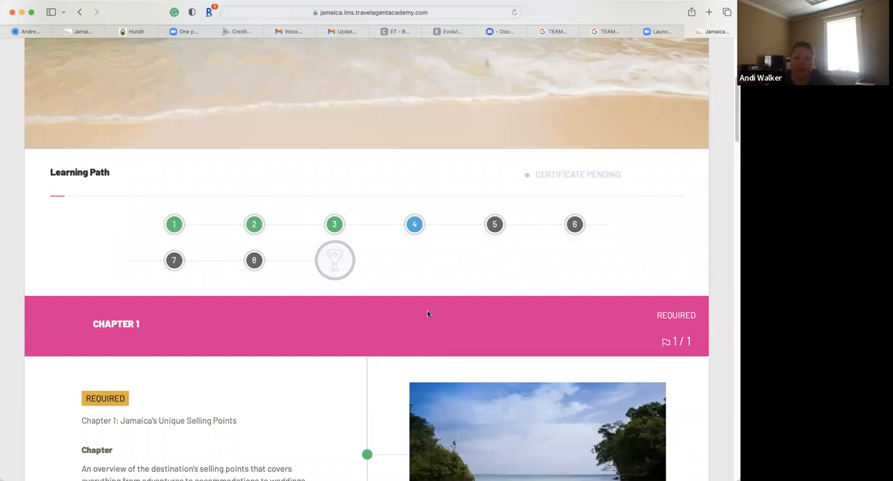
{"action": "scroll", "coordinate": [427, 314], "scroll_direction": "down", "scroll_amount": 8}
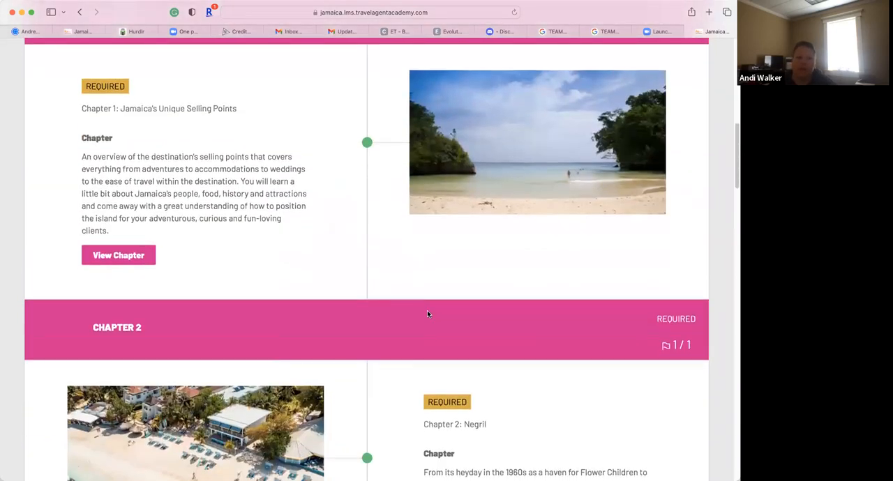
{"action": "scroll", "coordinate": [426, 314], "scroll_direction": "down", "scroll_amount": 1}
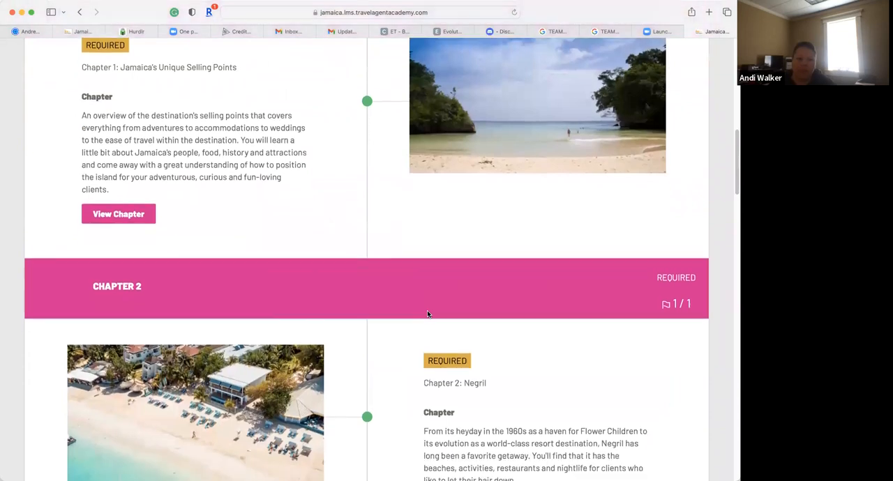
{"action": "scroll", "coordinate": [426, 314], "scroll_direction": "down", "scroll_amount": 4}
{"action": "scroll", "coordinate": [427, 314], "scroll_direction": "down", "scroll_amount": 4}
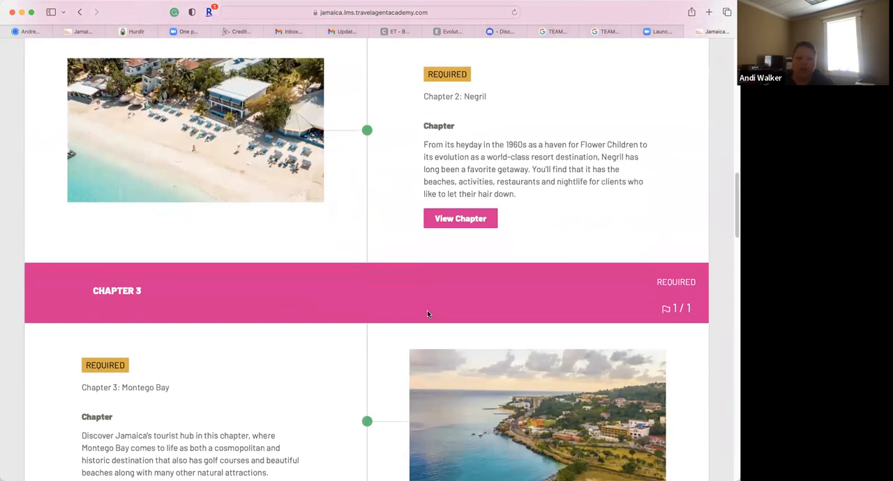
{"action": "scroll", "coordinate": [427, 314], "scroll_direction": "down", "scroll_amount": 2}
{"action": "scroll", "coordinate": [427, 314], "scroll_direction": "down", "scroll_amount": 4}
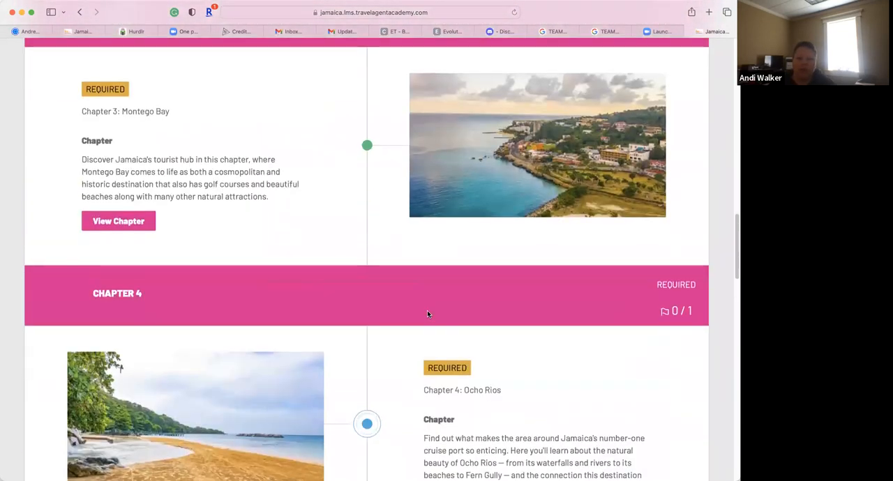
{"action": "scroll", "coordinate": [426, 313], "scroll_direction": "up", "scroll_amount": 2}
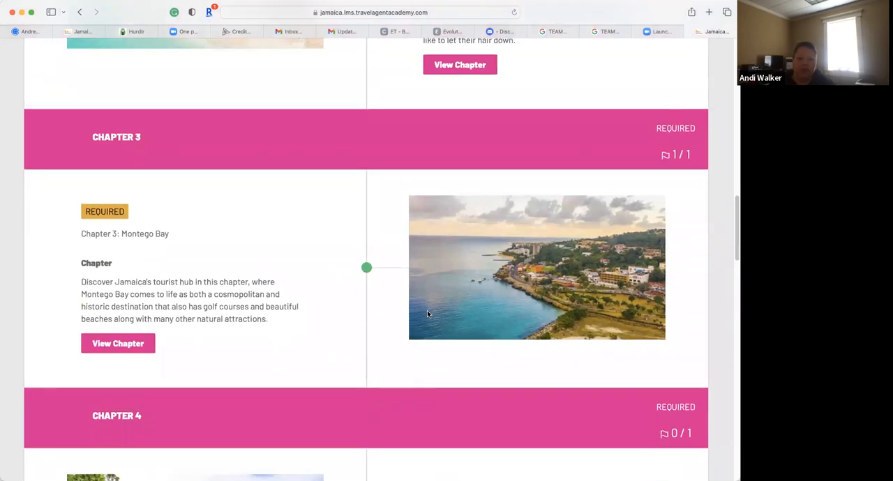
{"action": "scroll", "coordinate": [427, 314], "scroll_direction": "up", "scroll_amount": 3}
{"action": "scroll", "coordinate": [427, 314], "scroll_direction": "up", "scroll_amount": 3}
{"action": "scroll", "coordinate": [427, 313], "scroll_direction": "up", "scroll_amount": 3}
{"action": "scroll", "coordinate": [427, 314], "scroll_direction": "up", "scroll_amount": 3}
{"action": "scroll", "coordinate": [428, 314], "scroll_direction": "down", "scroll_amount": 5}
{"action": "scroll", "coordinate": [428, 314], "scroll_direction": "down", "scroll_amount": 2}
{"action": "scroll", "coordinate": [427, 313], "scroll_direction": "down", "scroll_amount": 1}
{"action": "scroll", "coordinate": [428, 314], "scroll_direction": "up", "scroll_amount": 3}
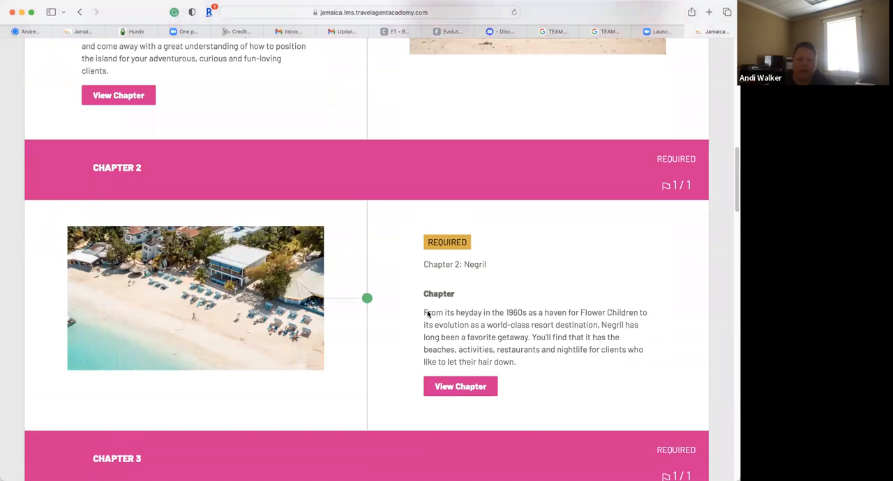
{"action": "scroll", "coordinate": [428, 314], "scroll_direction": "up", "scroll_amount": 5}
{"action": "scroll", "coordinate": [428, 314], "scroll_direction": "down", "scroll_amount": 4}
{"action": "scroll", "coordinate": [427, 314], "scroll_direction": "down", "scroll_amount": 4}
{"action": "scroll", "coordinate": [426, 313], "scroll_direction": "down", "scroll_amount": 1}
{"action": "scroll", "coordinate": [427, 314], "scroll_direction": "down", "scroll_amount": 4}
{"action": "scroll", "coordinate": [354, 296], "scroll_direction": "down", "scroll_amount": 2}
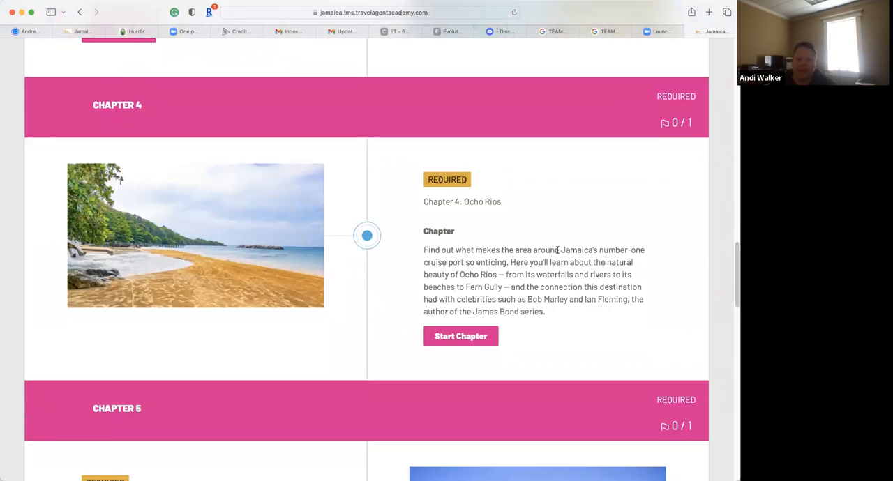
{"action": "scroll", "coordinate": [558, 252], "scroll_direction": "down", "scroll_amount": 4}
{"action": "scroll", "coordinate": [558, 251], "scroll_direction": "down", "scroll_amount": 3}
{"action": "scroll", "coordinate": [558, 251], "scroll_direction": "down", "scroll_amount": 2}
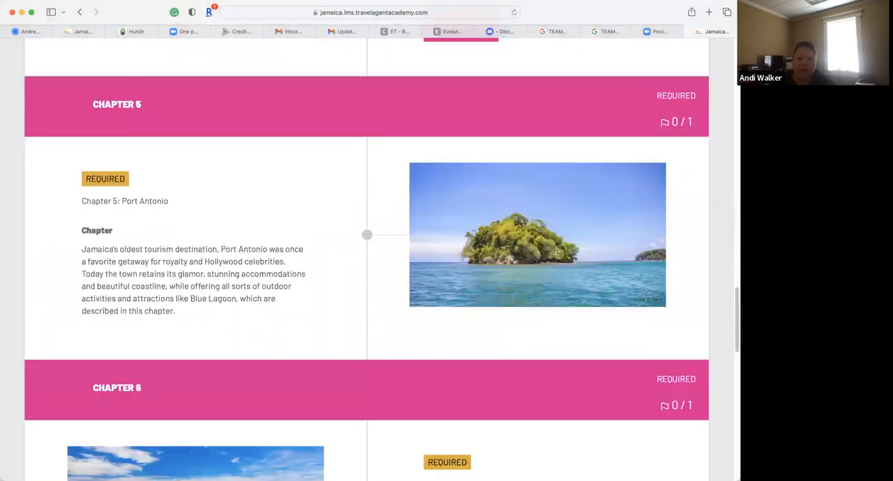
{"action": "scroll", "coordinate": [558, 251], "scroll_direction": "down", "scroll_amount": 5}
{"action": "scroll", "coordinate": [558, 251], "scroll_direction": "down", "scroll_amount": 1}
{"action": "scroll", "coordinate": [558, 251], "scroll_direction": "down", "scroll_amount": 3}
{"action": "scroll", "coordinate": [558, 251], "scroll_direction": "down", "scroll_amount": 2}
{"action": "scroll", "coordinate": [558, 253], "scroll_direction": "down", "scroll_amount": 4}
{"action": "scroll", "coordinate": [558, 253], "scroll_direction": "down", "scroll_amount": 2}
{"action": "scroll", "coordinate": [558, 253], "scroll_direction": "down", "scroll_amount": 2}
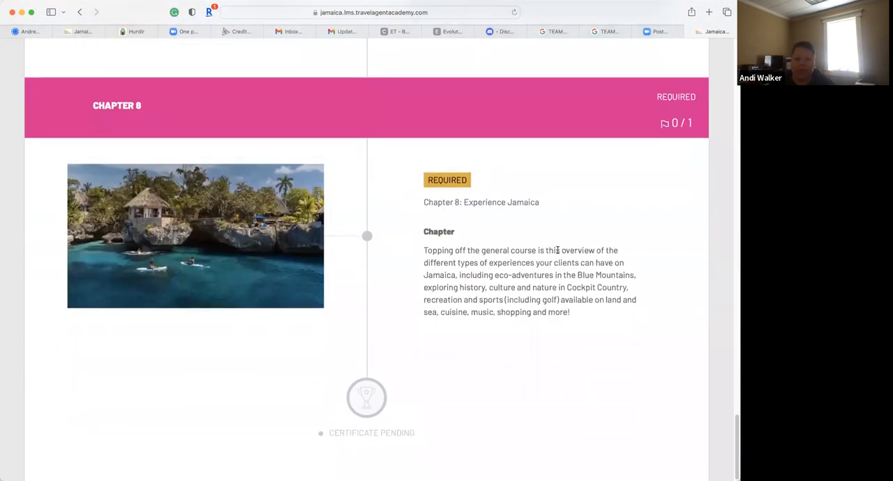
{"action": "scroll", "coordinate": [558, 250], "scroll_direction": "up", "scroll_amount": 4}
{"action": "scroll", "coordinate": [558, 250], "scroll_direction": "up", "scroll_amount": 3}
{"action": "scroll", "coordinate": [558, 250], "scroll_direction": "up", "scroll_amount": 3}
{"action": "scroll", "coordinate": [558, 250], "scroll_direction": "up", "scroll_amount": 2}
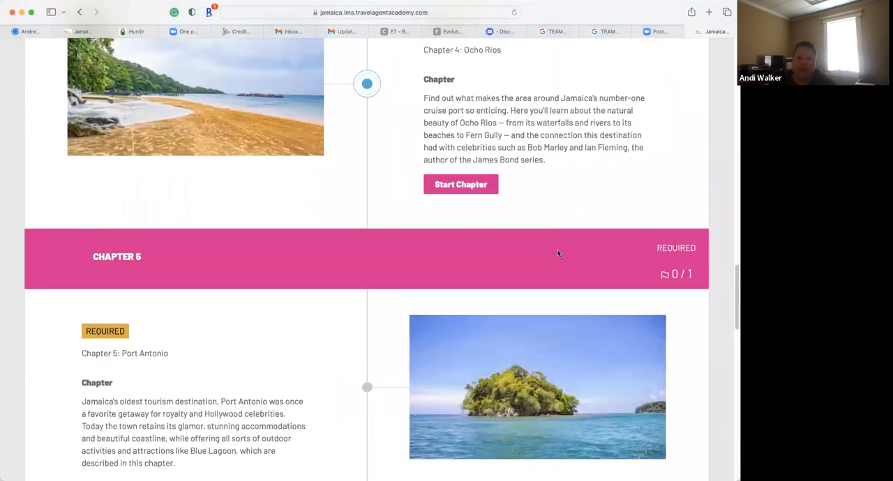
{"action": "scroll", "coordinate": [558, 253], "scroll_direction": "up", "scroll_amount": 4}
{"action": "scroll", "coordinate": [558, 253], "scroll_direction": "up", "scroll_amount": 2}
{"action": "scroll", "coordinate": [558, 253], "scroll_direction": "up", "scroll_amount": 2}
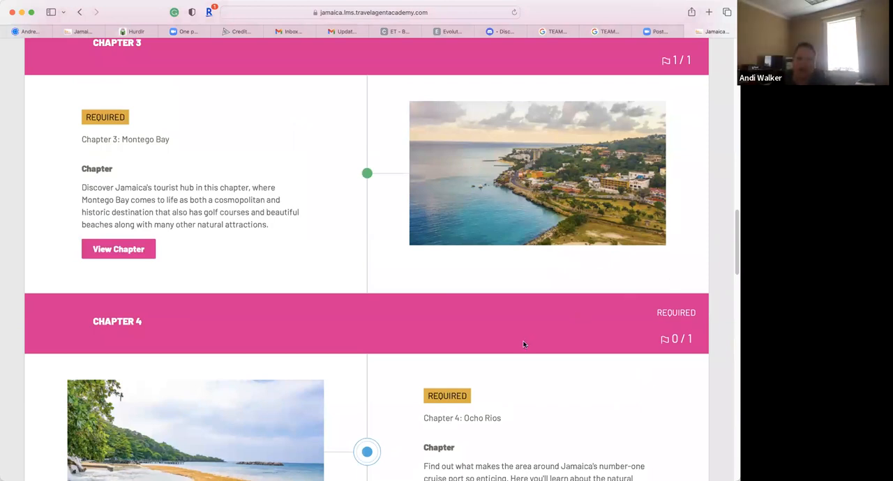
{"action": "scroll", "coordinate": [522, 340], "scroll_direction": "down", "scroll_amount": 5}
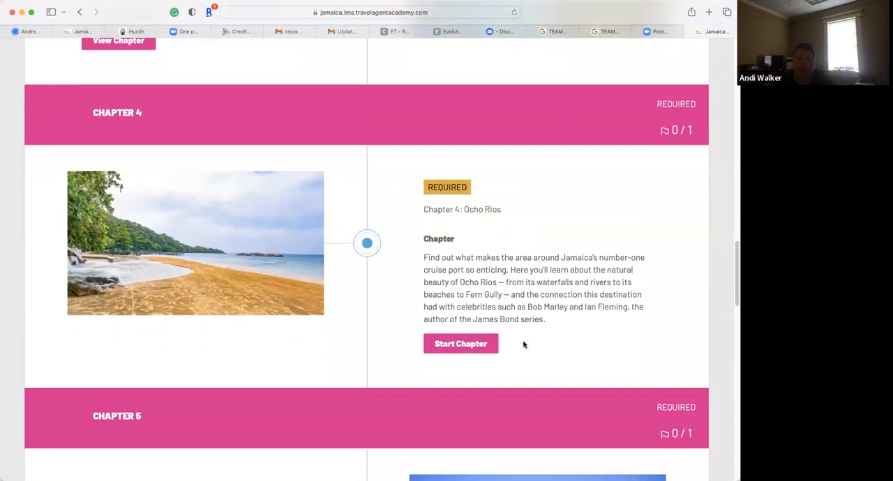
Start Chapter 4: Ocho Rios from the learning path.
{"action": "left_click", "coordinate": [458, 353]}
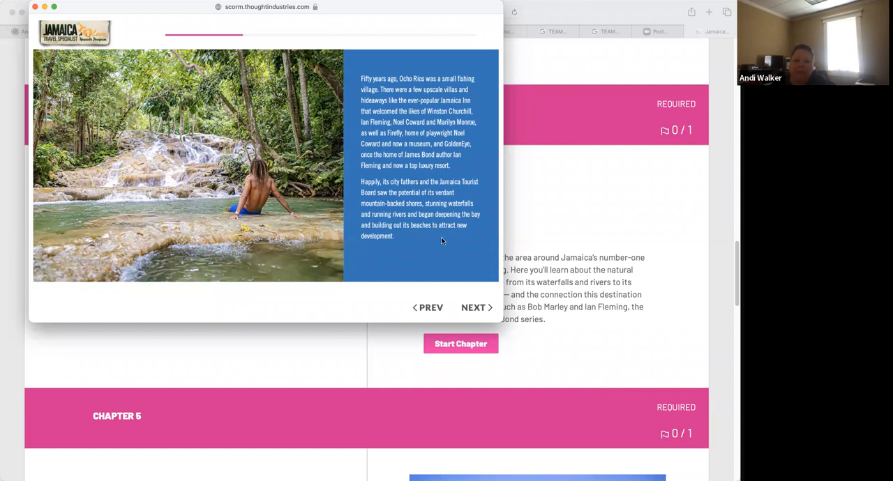
Advance from the waterfall slide to the next Ocho Rios lesson slide.
{"action": "left_click", "coordinate": [477, 307]}
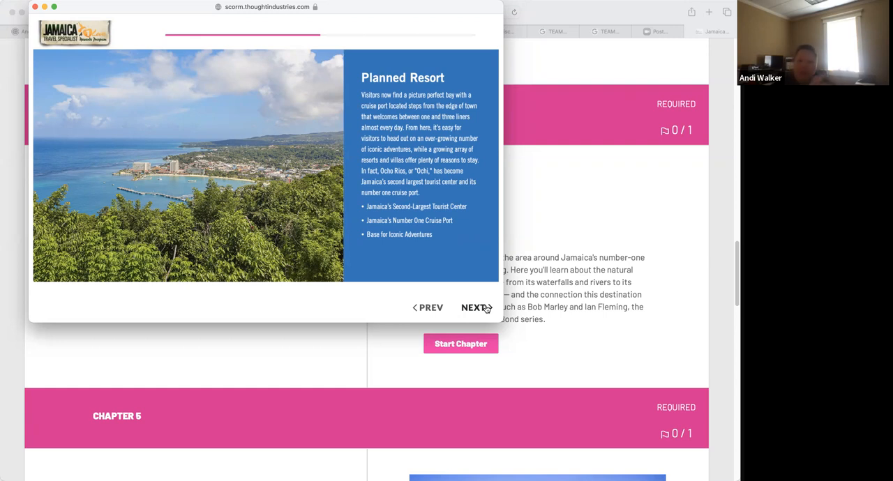
Reach the pop quiz and dismiss the Invalid Answer alert after submitting with no selection.
{"action": "left_click", "coordinate": [473, 308]}
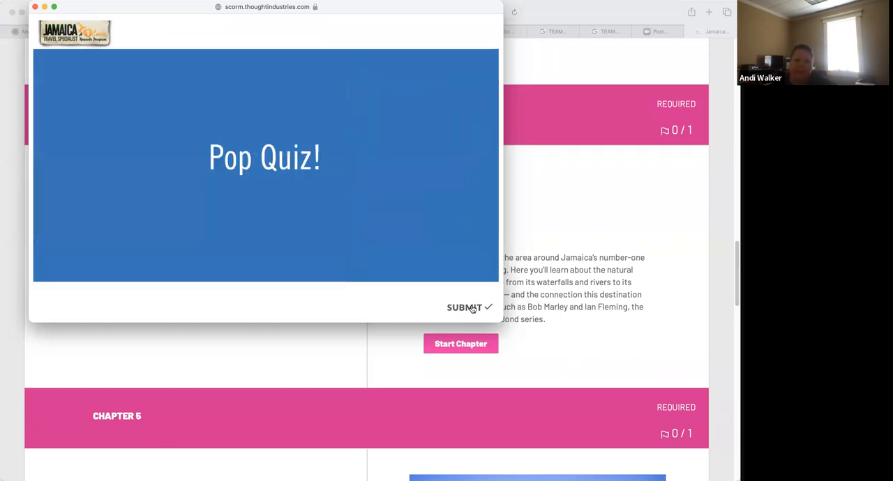
{"action": "left_click", "coordinate": [473, 308]}
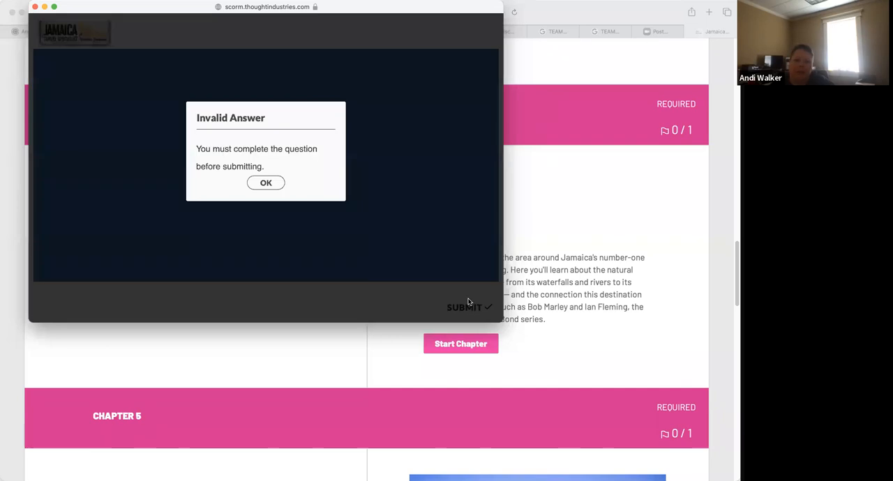
{"action": "left_click", "coordinate": [267, 186]}
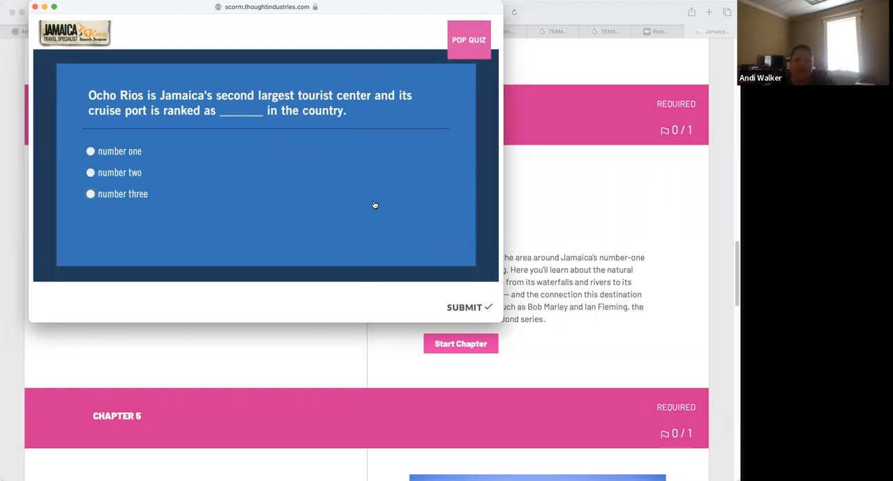
Answer the pop quiz correctly with 'number one' and continue past the feedback.
{"action": "left_click", "coordinate": [90, 151]}
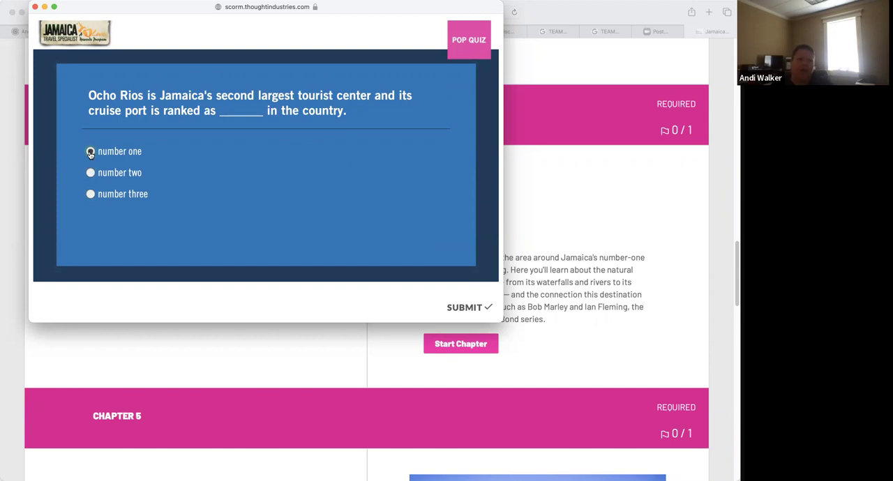
{"action": "left_click", "coordinate": [476, 309]}
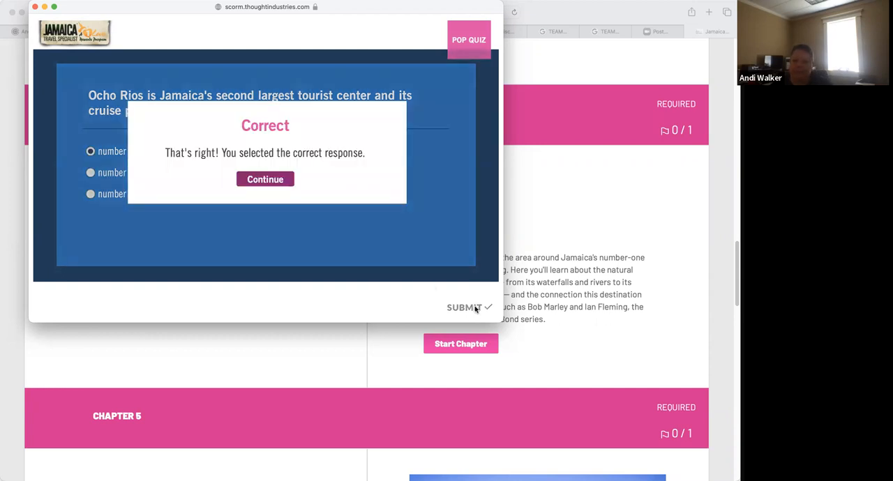
{"action": "left_click", "coordinate": [283, 183]}
Work through the Accommodations section's Resorts & Villas slide to its completion page.
{"action": "left_click", "coordinate": [282, 187]}
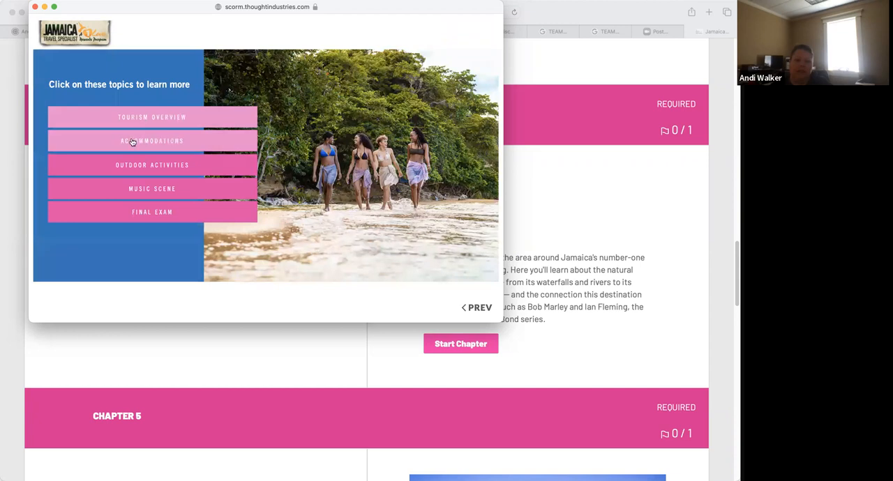
{"action": "left_click", "coordinate": [152, 140]}
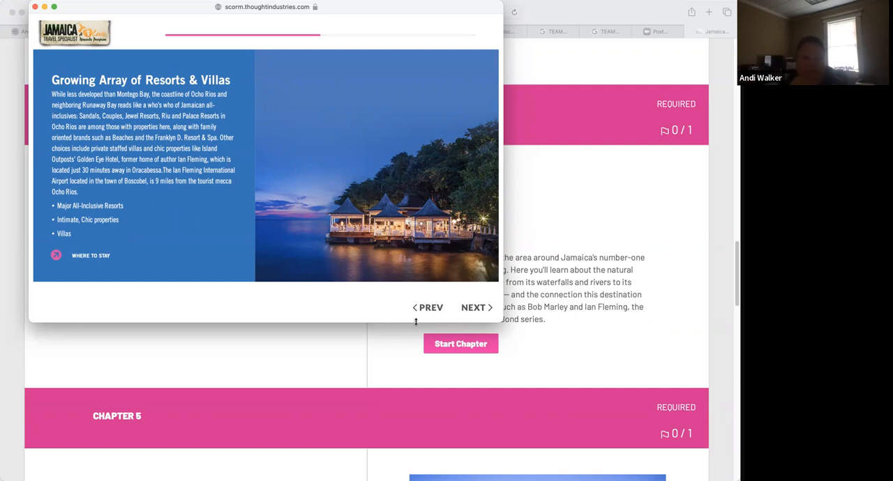
{"action": "left_click", "coordinate": [478, 309]}
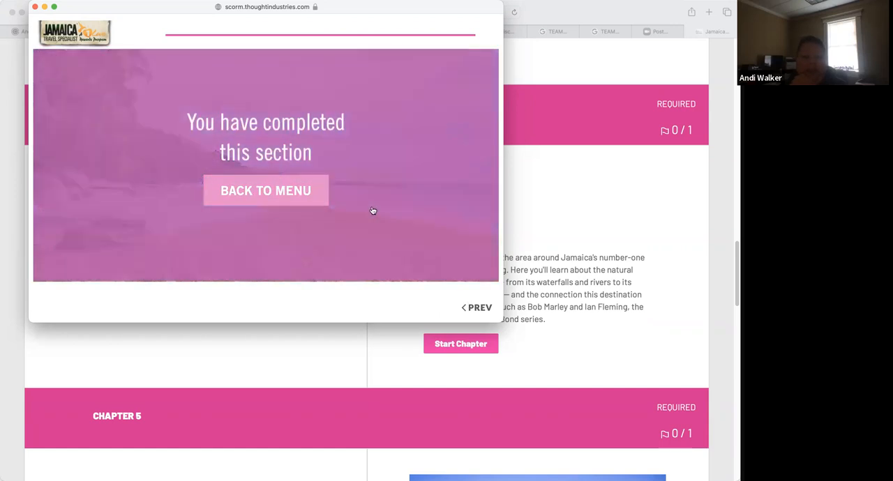
Enter Outdoor Activities and bring up the Waterfalls, River & Forest Adventures reading.
{"action": "left_click", "coordinate": [307, 205]}
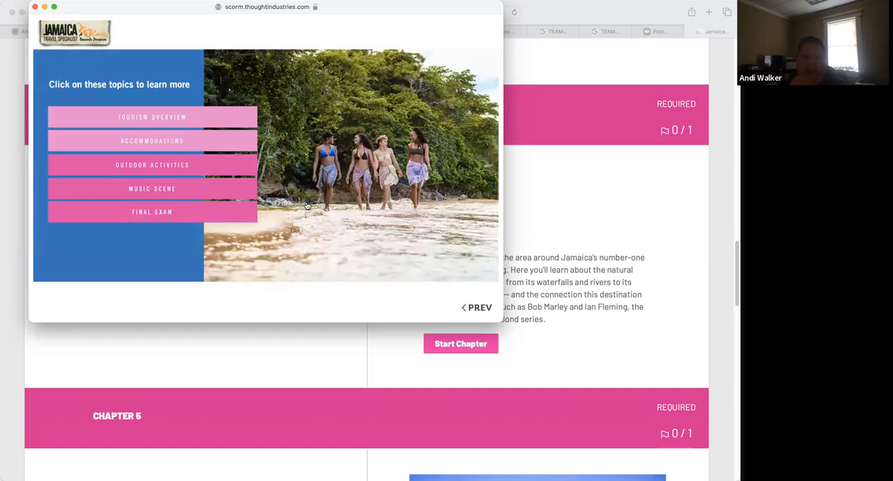
{"action": "left_click", "coordinate": [193, 166]}
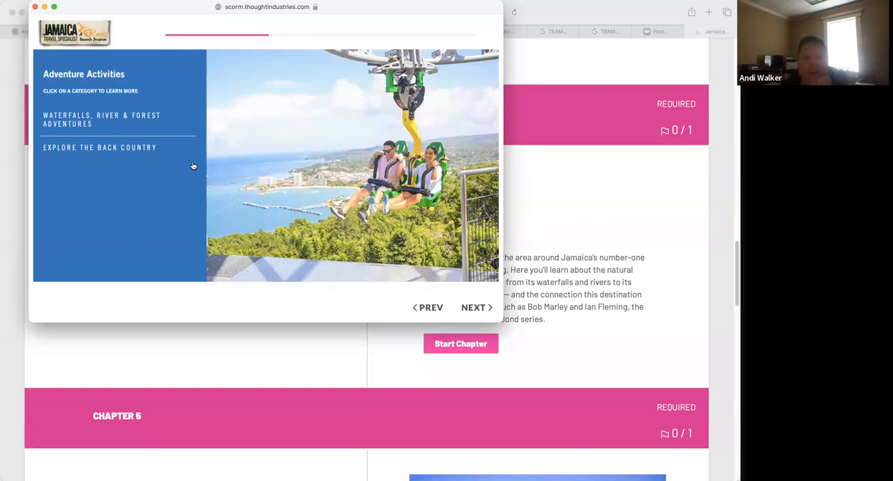
{"action": "left_click", "coordinate": [92, 123]}
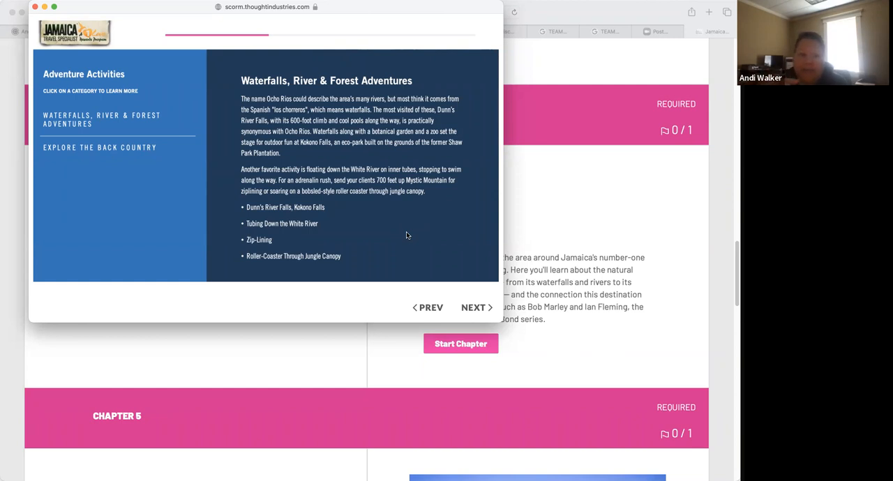
Read the Fern Gully nature viewing slide and reach the Outdoor Activities completion page.
{"action": "left_click", "coordinate": [480, 309]}
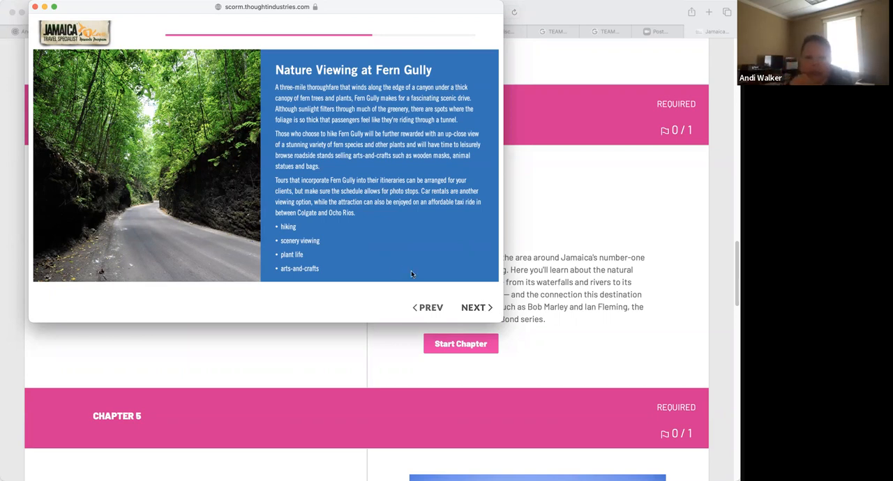
{"action": "left_click", "coordinate": [475, 307]}
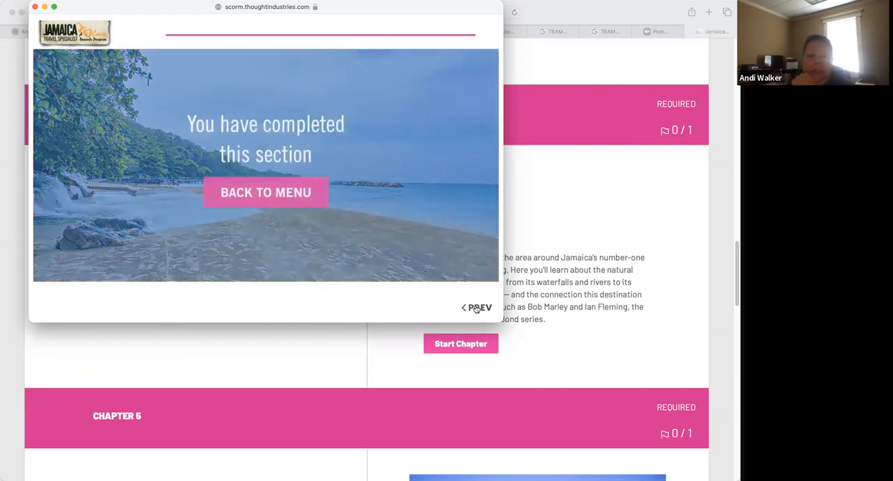
Enter the Music Scene section and advance to its Bob Marley pop quiz.
{"action": "left_click", "coordinate": [290, 202]}
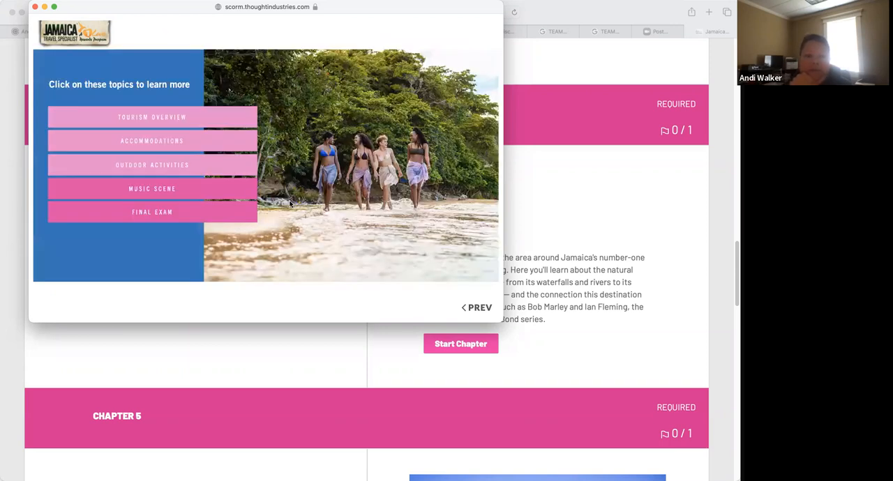
{"action": "left_click", "coordinate": [221, 193]}
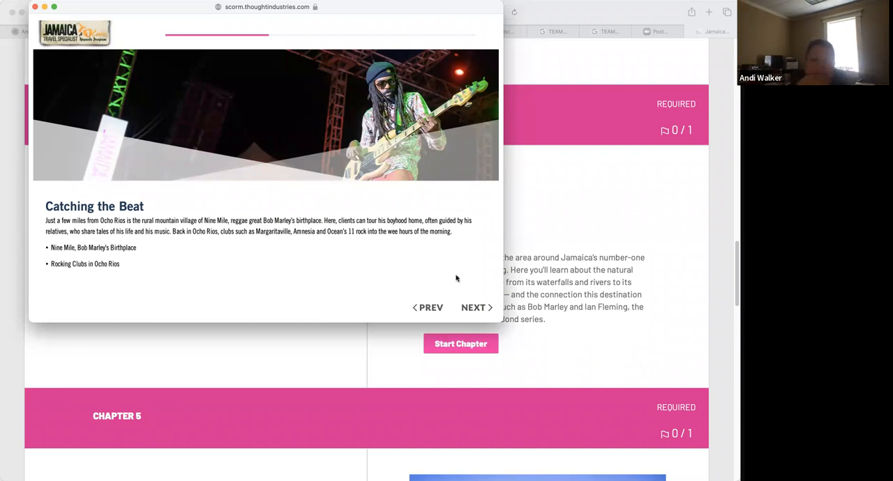
{"action": "left_click", "coordinate": [474, 307]}
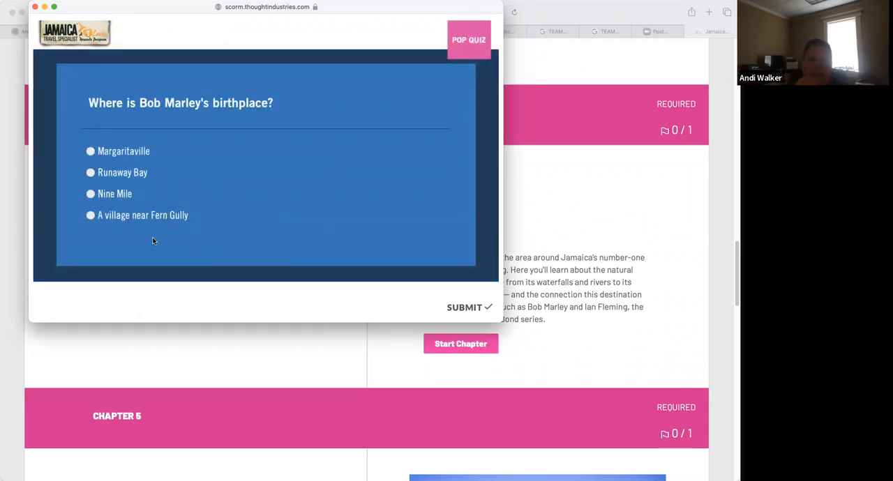
Answer the birthplace quiz correctly with Nine Mile and return to the topic menu.
{"action": "left_click", "coordinate": [91, 194]}
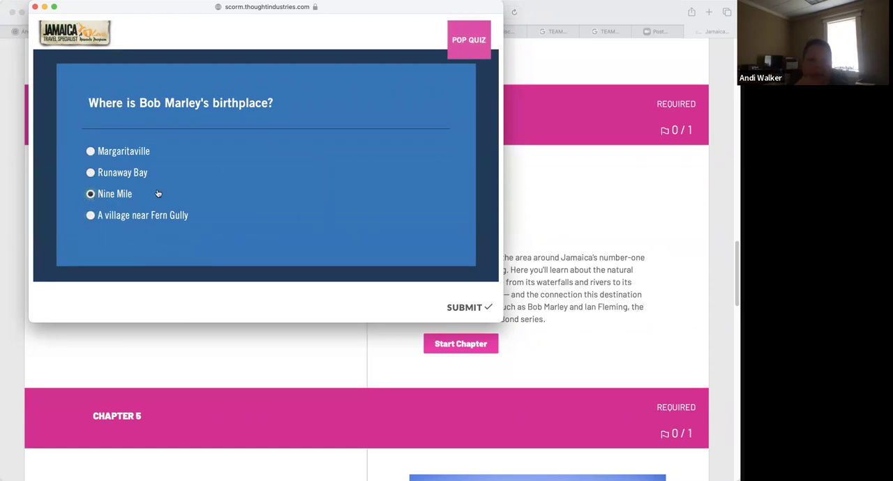
{"action": "left_click", "coordinate": [470, 309]}
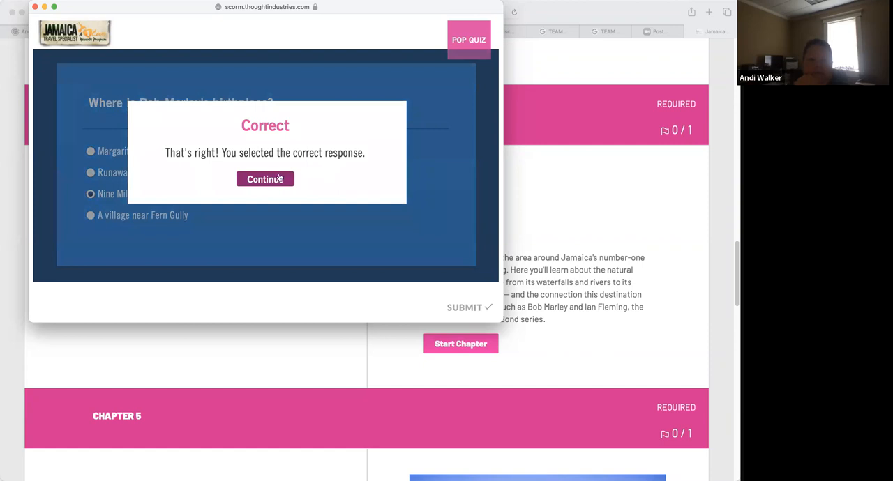
{"action": "left_click", "coordinate": [279, 179]}
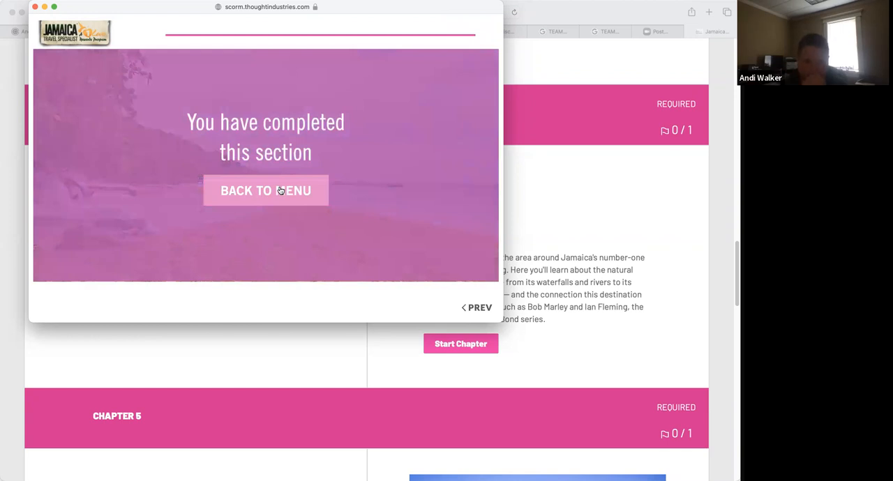
{"action": "left_click", "coordinate": [280, 191]}
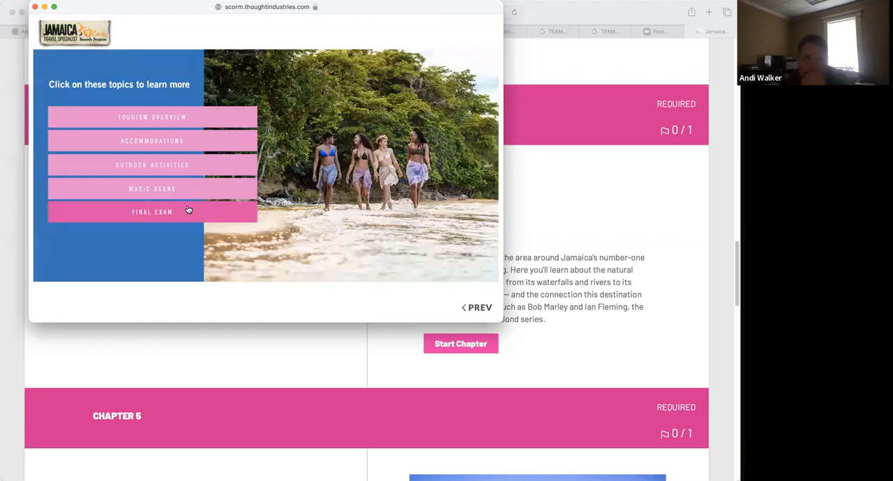
Start the Final Exam and answer questions 1 and 2 with True.
{"action": "left_click", "coordinate": [188, 210]}
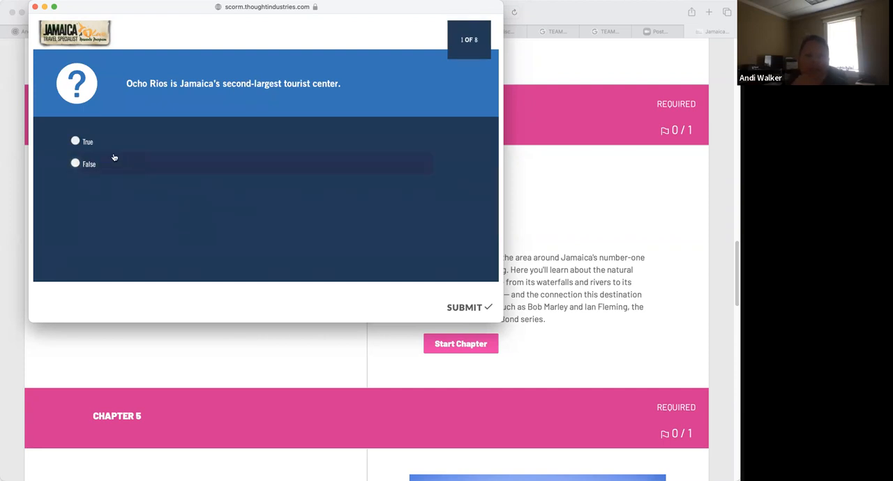
{"action": "left_click", "coordinate": [76, 142]}
{"action": "left_click", "coordinate": [456, 308]}
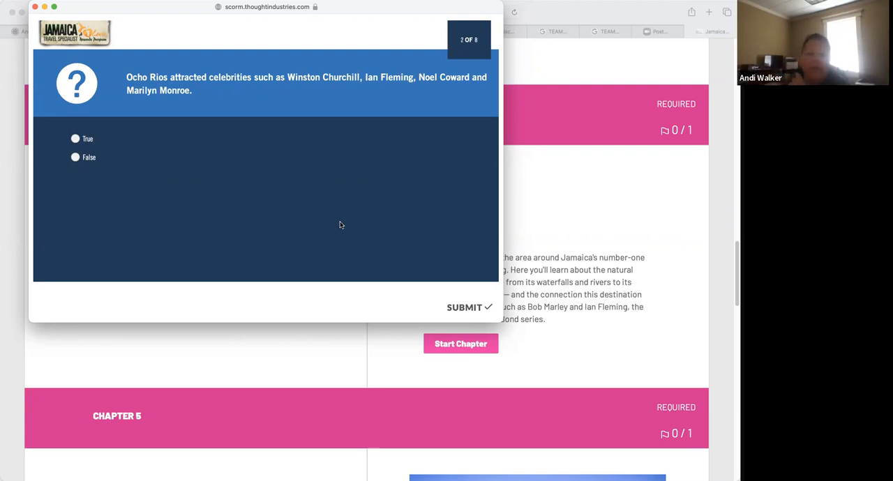
{"action": "left_click", "coordinate": [76, 139]}
{"action": "left_click", "coordinate": [455, 308]}
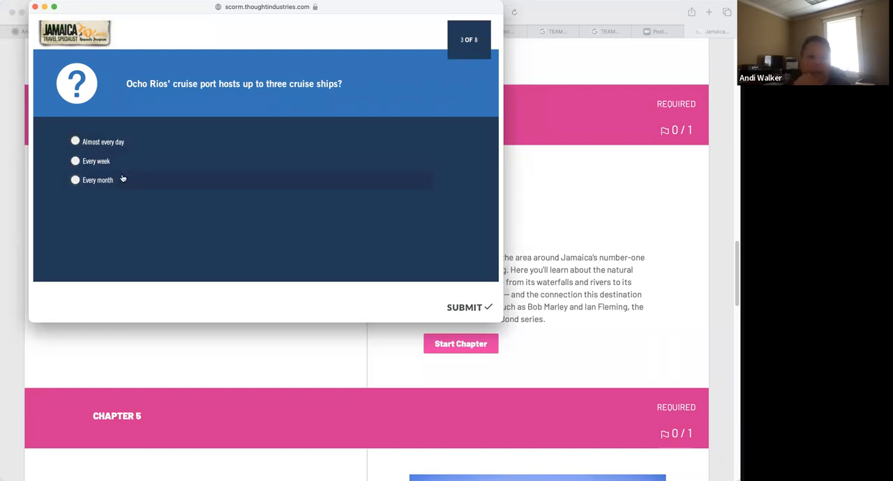
Answer question 3 with 'Almost every day' and submit it.
{"action": "left_click", "coordinate": [76, 142]}
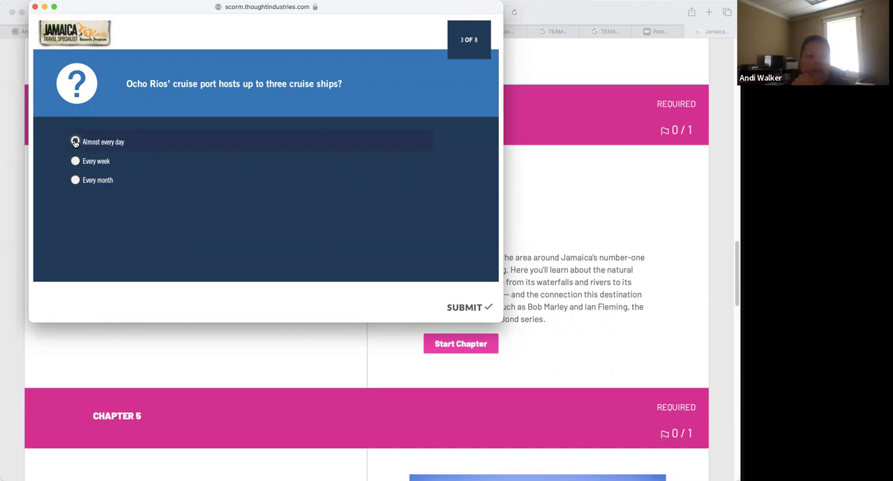
{"action": "left_click", "coordinate": [473, 309]}
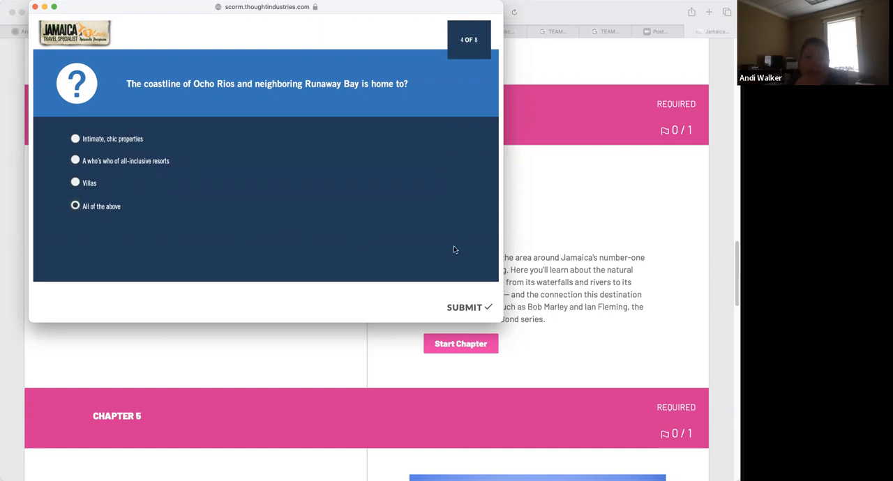
Answer questions 4–6, choosing Dunn's River Falls and 'All of the above'.
{"action": "left_click", "coordinate": [480, 310]}
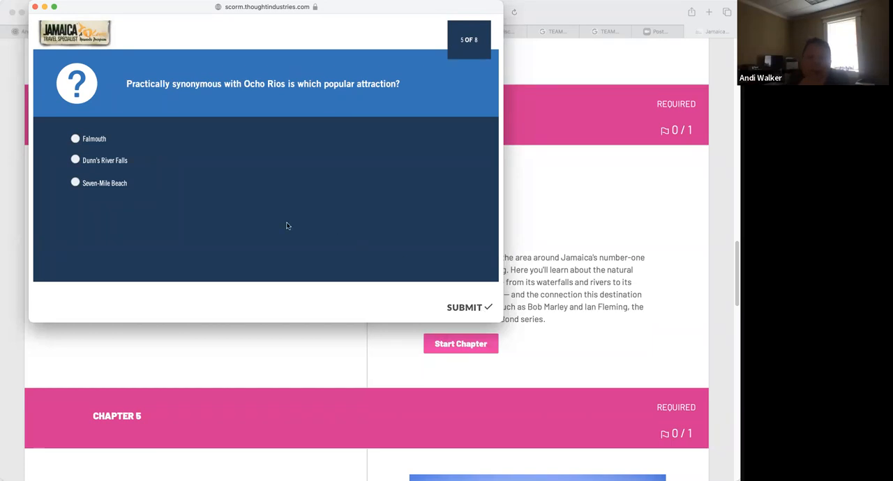
{"action": "left_click", "coordinate": [76, 160]}
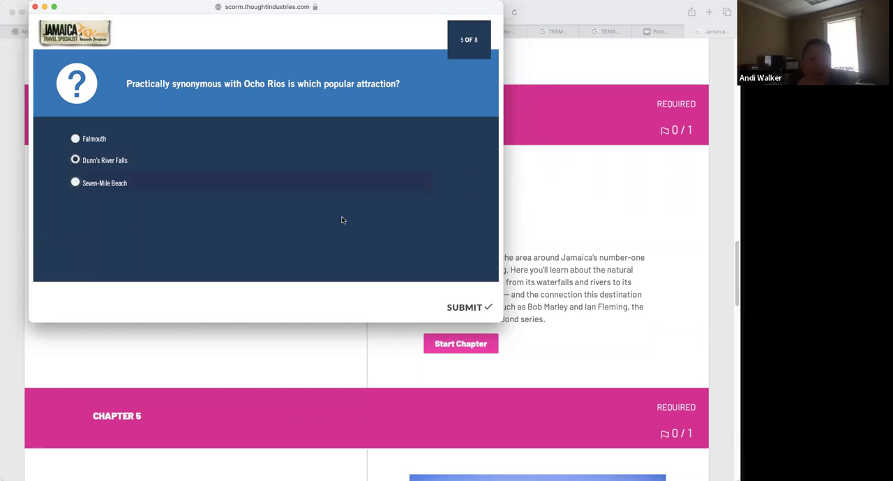
{"action": "left_click", "coordinate": [482, 311]}
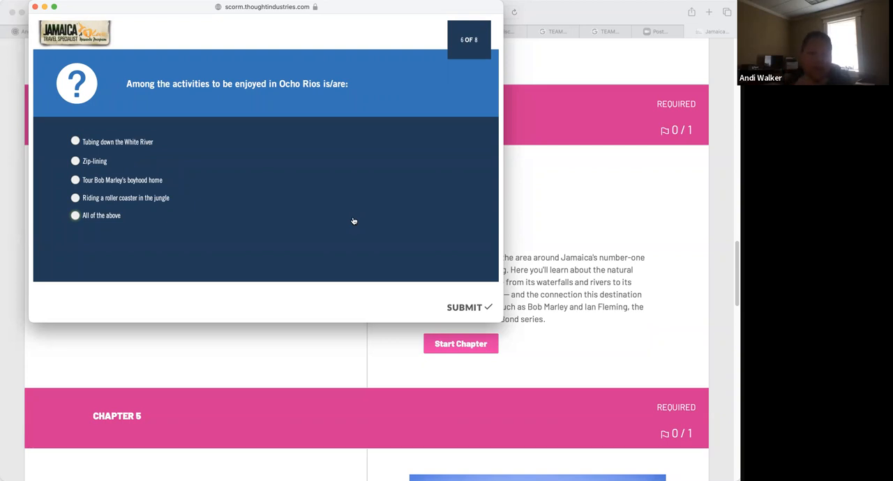
{"action": "left_click", "coordinate": [75, 216]}
{"action": "left_click", "coordinate": [457, 309]}
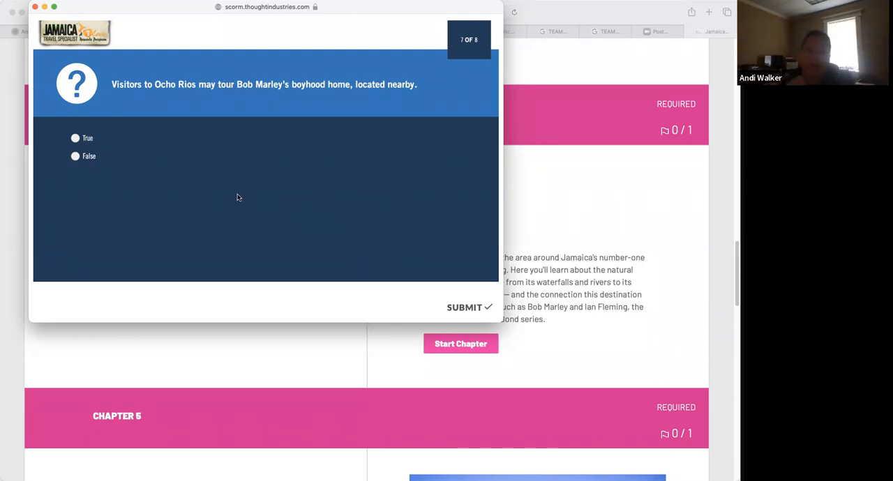
Answer True to the boyhood home question and Fern Gully on the final question.
{"action": "left_click", "coordinate": [75, 138]}
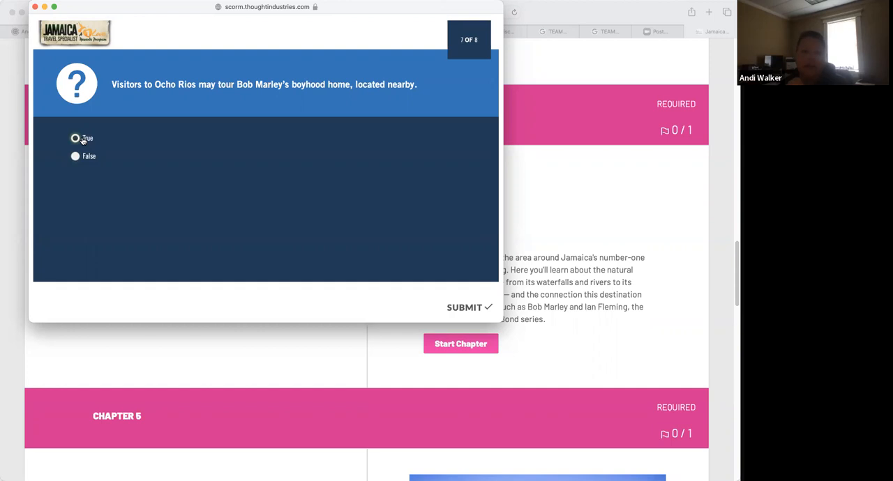
{"action": "left_click", "coordinate": [474, 308]}
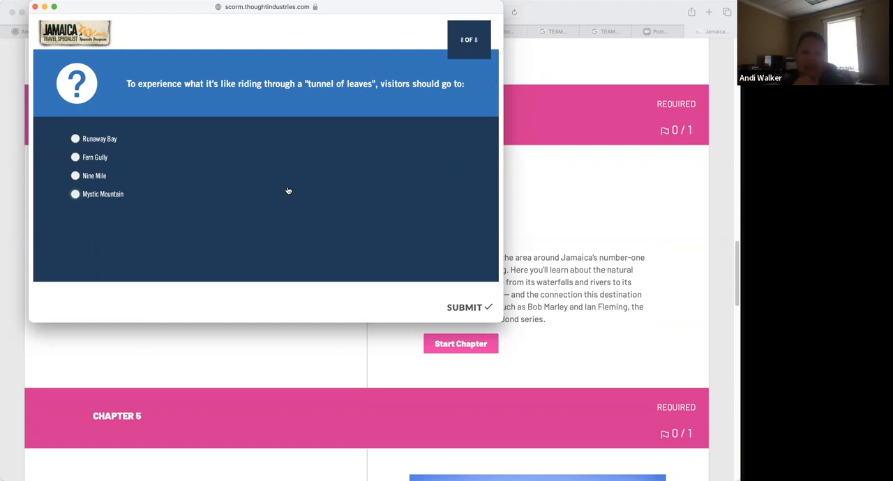
{"action": "left_click", "coordinate": [96, 157]}
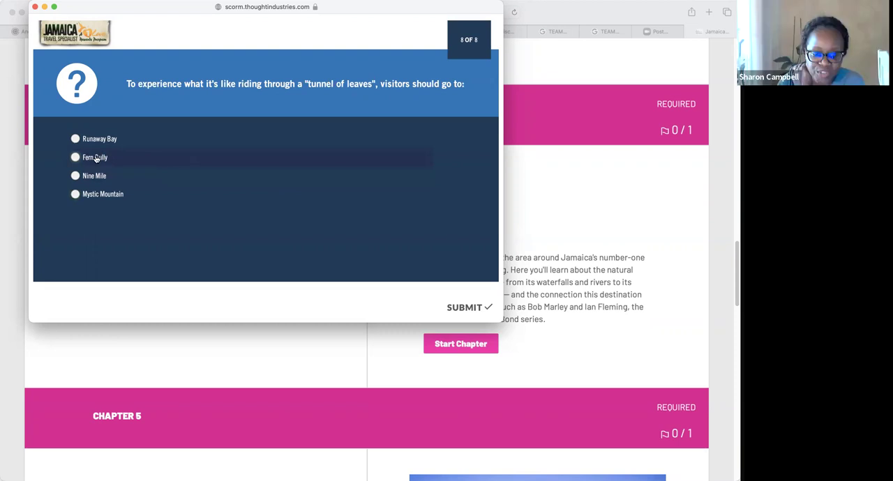
{"action": "left_click", "coordinate": [469, 307]}
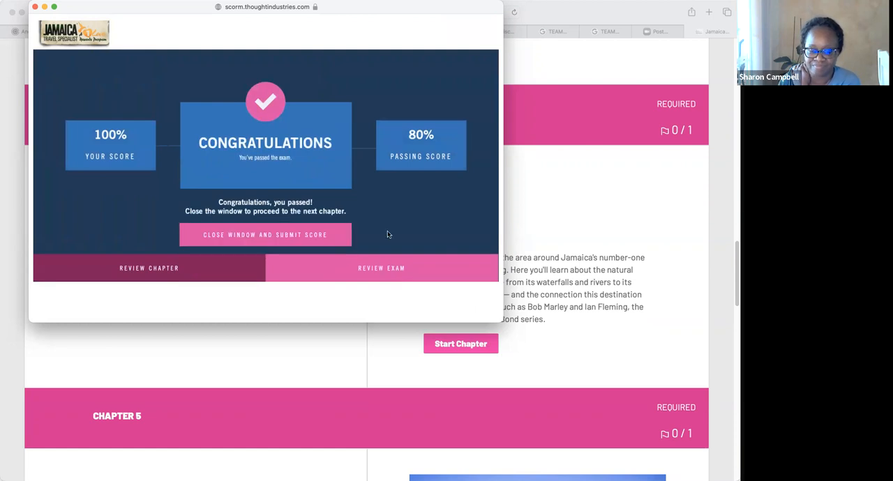
Close the exam window and submit the 100% passing score.
{"action": "left_click", "coordinate": [312, 235]}
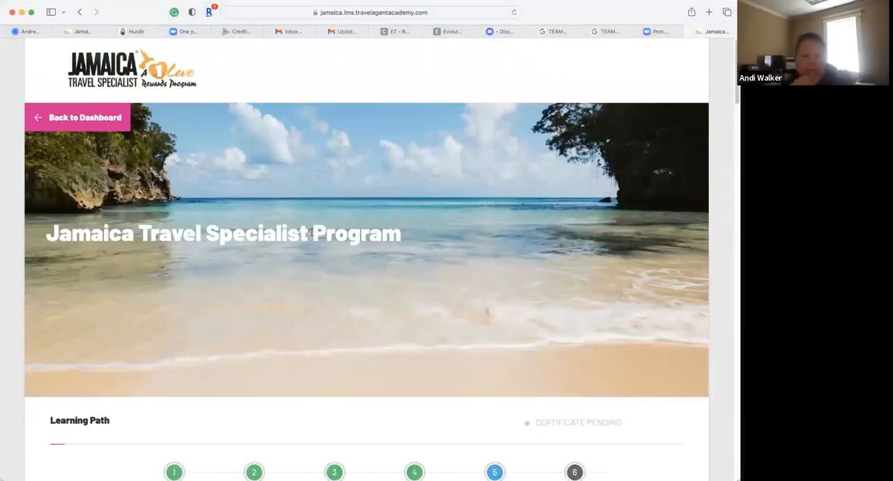
{"action": "scroll", "coordinate": [312, 232], "scroll_direction": "down", "scroll_amount": 10}
{"action": "scroll", "coordinate": [357, 230], "scroll_direction": "down", "scroll_amount": 5}
{"action": "scroll", "coordinate": [356, 230], "scroll_direction": "down", "scroll_amount": 5}
{"action": "scroll", "coordinate": [357, 230], "scroll_direction": "down", "scroll_amount": 5}
{"action": "scroll", "coordinate": [356, 230], "scroll_direction": "down", "scroll_amount": 5}
{"action": "scroll", "coordinate": [356, 231], "scroll_direction": "down", "scroll_amount": 5}
{"action": "scroll", "coordinate": [357, 230], "scroll_direction": "down", "scroll_amount": 5}
{"action": "scroll", "coordinate": [357, 231], "scroll_direction": "down", "scroll_amount": 5}
{"action": "scroll", "coordinate": [357, 230], "scroll_direction": "down", "scroll_amount": 5}
{"action": "scroll", "coordinate": [357, 230], "scroll_direction": "down", "scroll_amount": 5}
{"action": "scroll", "coordinate": [356, 230], "scroll_direction": "down", "scroll_amount": 3}
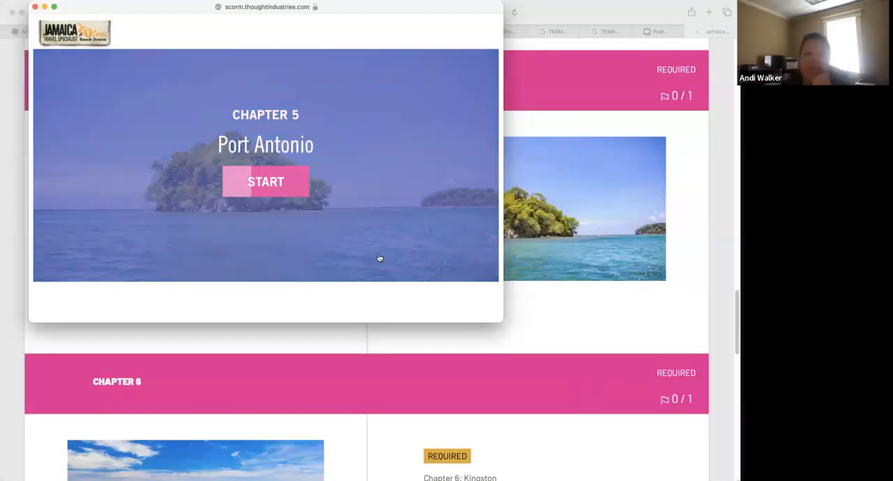
Start Chapter 5: Port Antonio and advance past its introduction slide.
{"action": "left_click", "coordinate": [274, 190]}
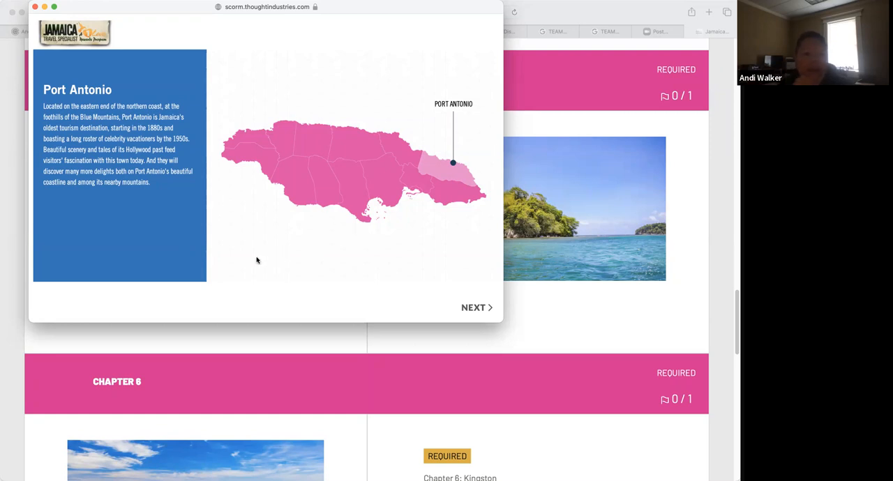
{"action": "left_click", "coordinate": [475, 308]}
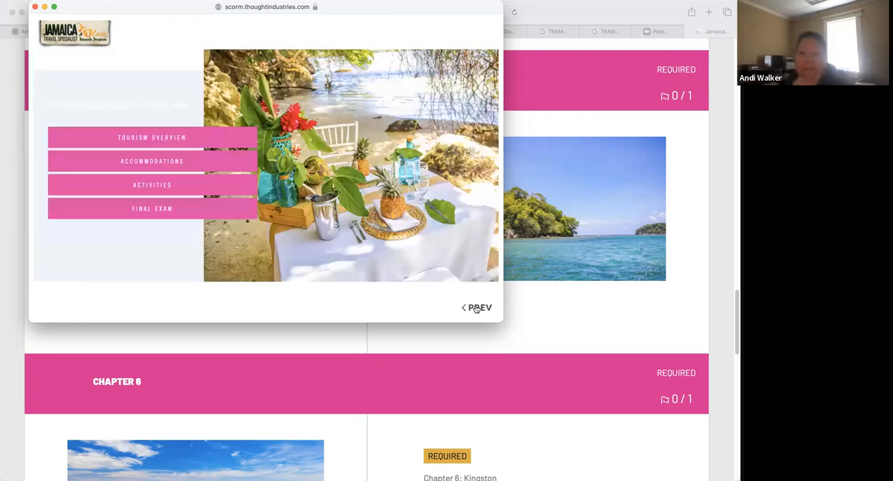
Go through Tourism Overview and Hollywood Comes to Jamaica to the Errol Flynn pop quiz.
{"action": "left_click", "coordinate": [153, 138]}
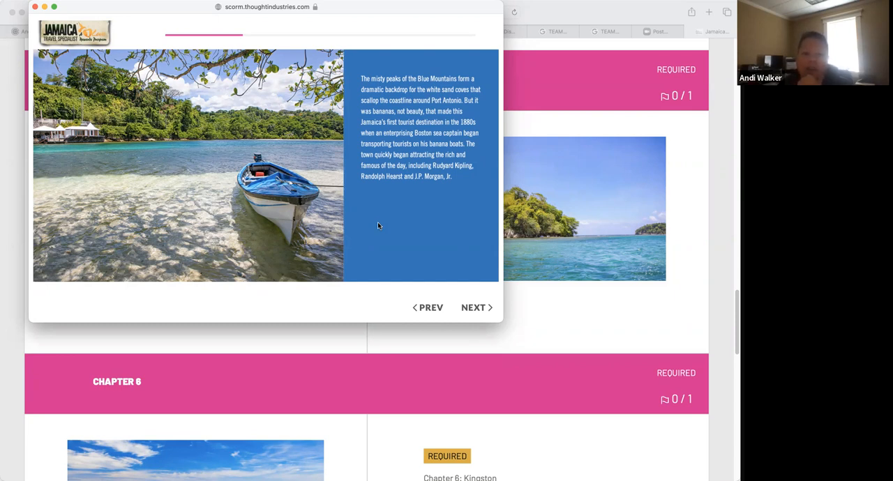
{"action": "left_click", "coordinate": [477, 310]}
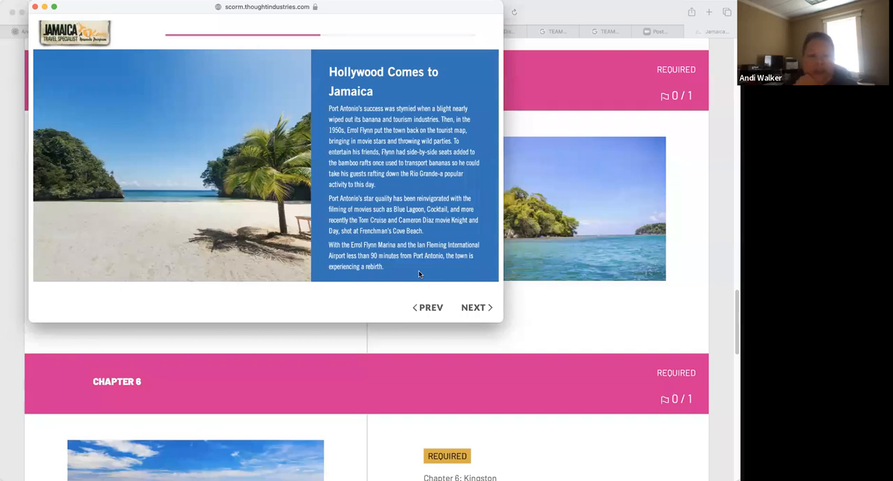
{"action": "left_click", "coordinate": [473, 308]}
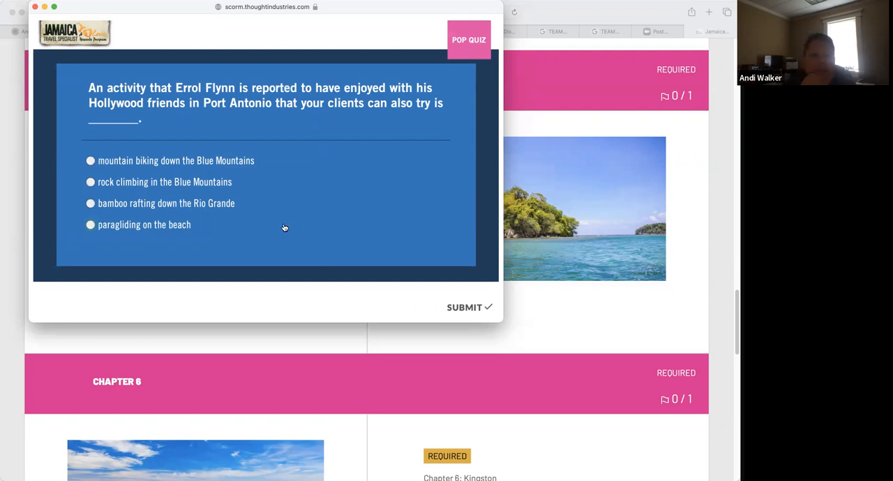
Answer bamboo rafting down the Rio Grande, confirm it correct, and return to the topic list.
{"action": "left_click", "coordinate": [221, 206]}
{"action": "left_click", "coordinate": [470, 311]}
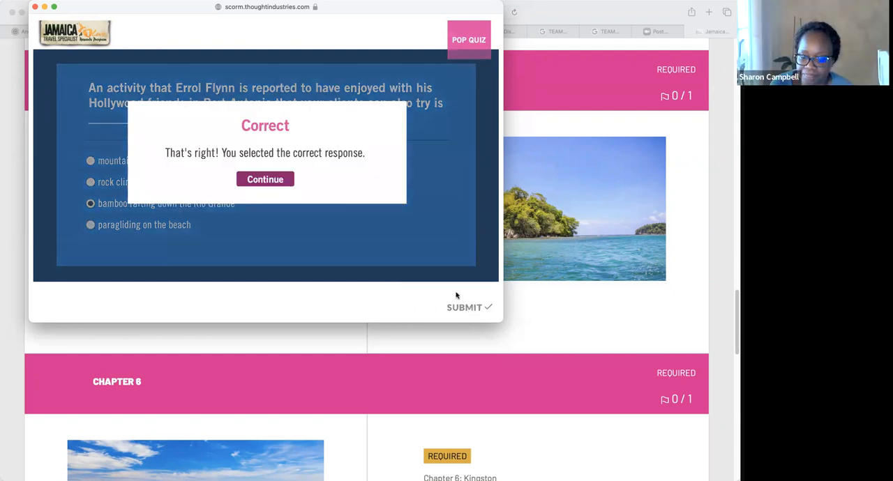
{"action": "left_click", "coordinate": [280, 184]}
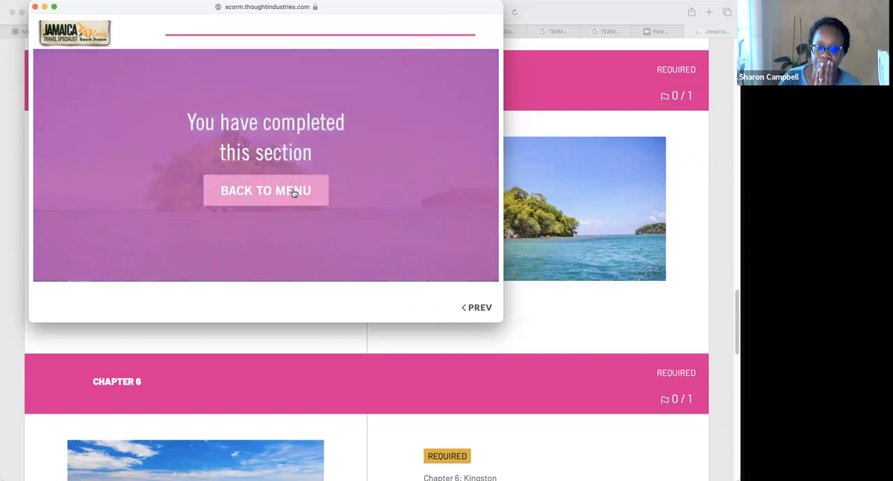
{"action": "left_click", "coordinate": [293, 192]}
Enter the Accommodations topic showing the Eco-Friendly Escapes slide.
{"action": "left_click", "coordinate": [237, 163]}
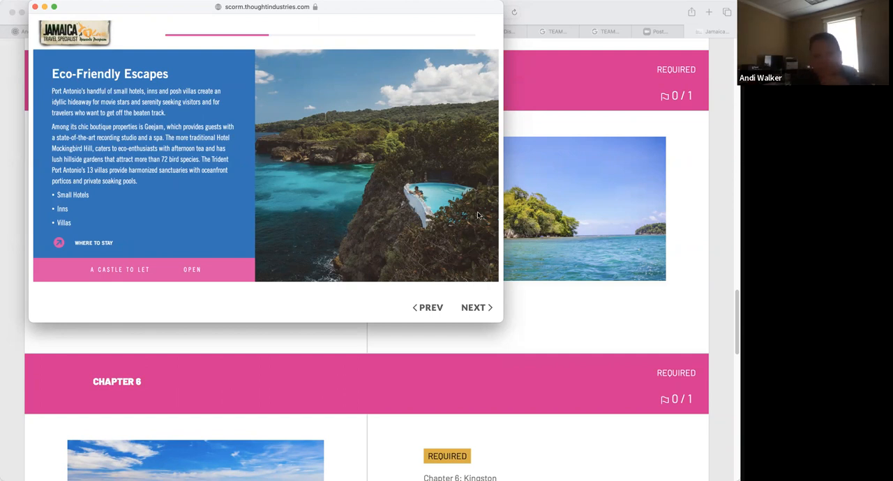
Answer more than 72 bird species for Hotel Mockingbird Hill and return to the topic list.
{"action": "left_click", "coordinate": [475, 307]}
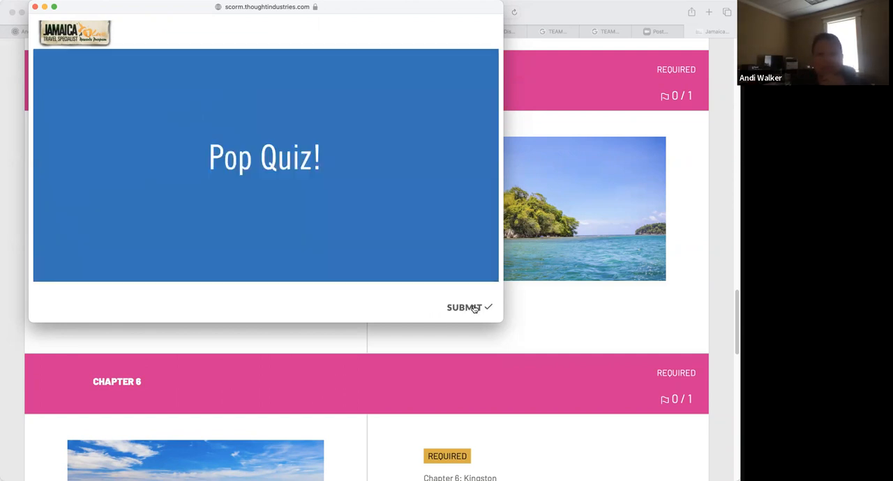
{"action": "left_click", "coordinate": [303, 231]}
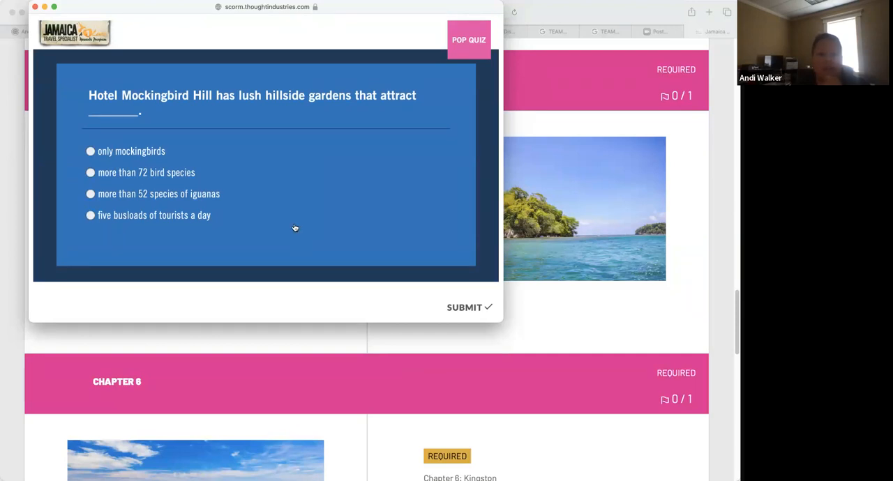
{"action": "left_click", "coordinate": [160, 173]}
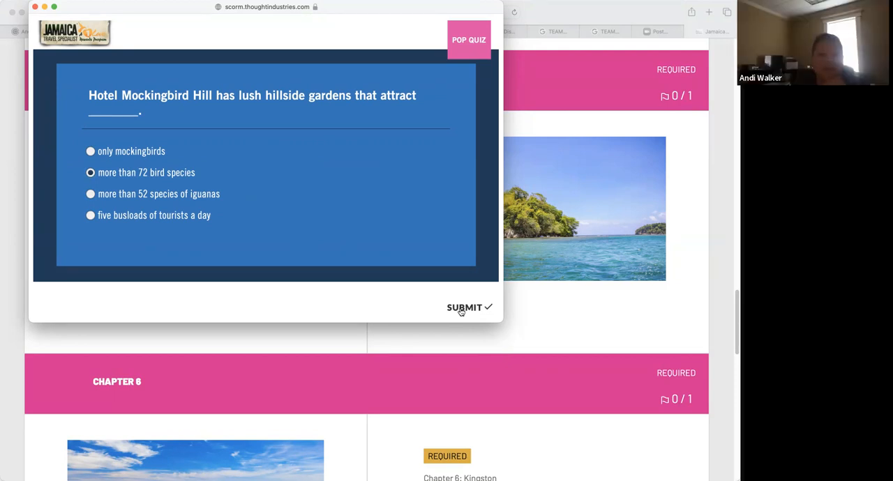
{"action": "left_click", "coordinate": [461, 310]}
{"action": "left_click", "coordinate": [279, 179]}
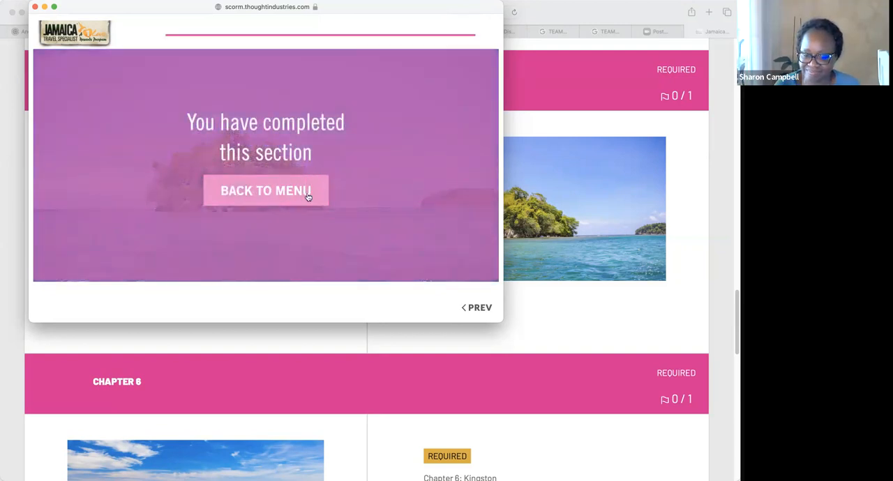
{"action": "left_click", "coordinate": [307, 196]}
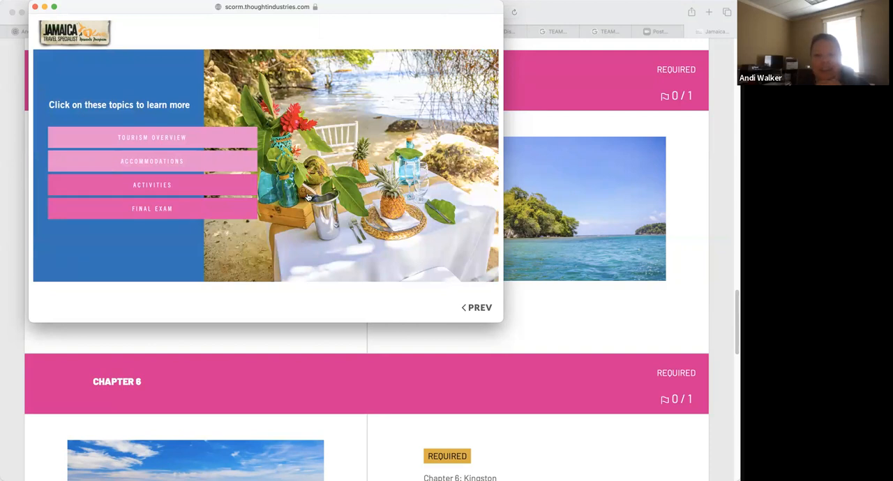
Enter the Activities topic and move from Local Tours to Rivers, Waterfalls and Lagoons.
{"action": "left_click", "coordinate": [236, 190]}
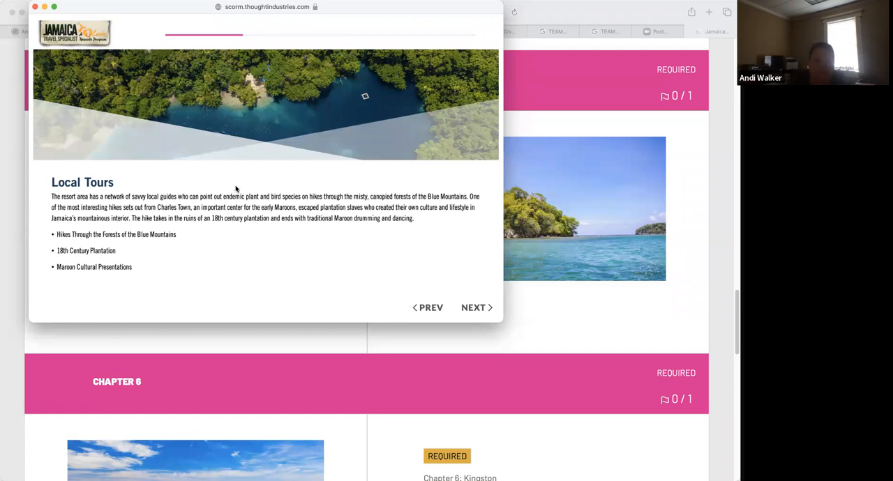
{"action": "left_click", "coordinate": [475, 308]}
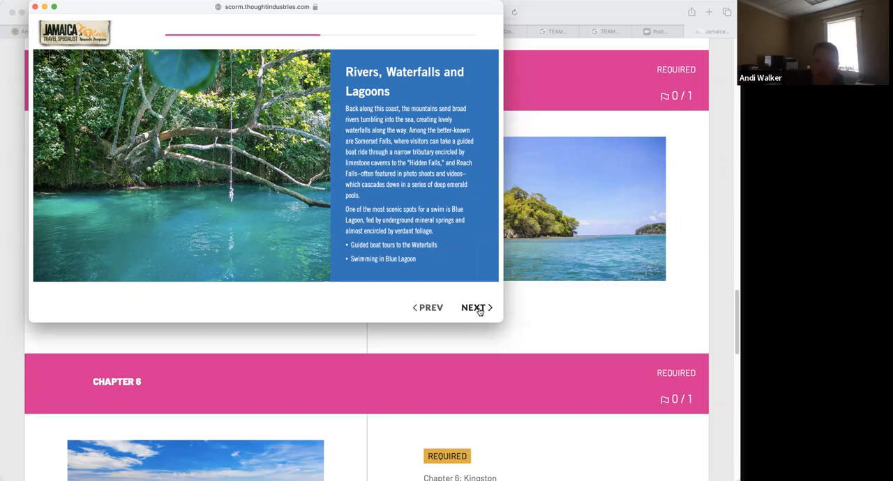
Read Experience Port Antonio and finish the section's last slide.
{"action": "left_click", "coordinate": [479, 311]}
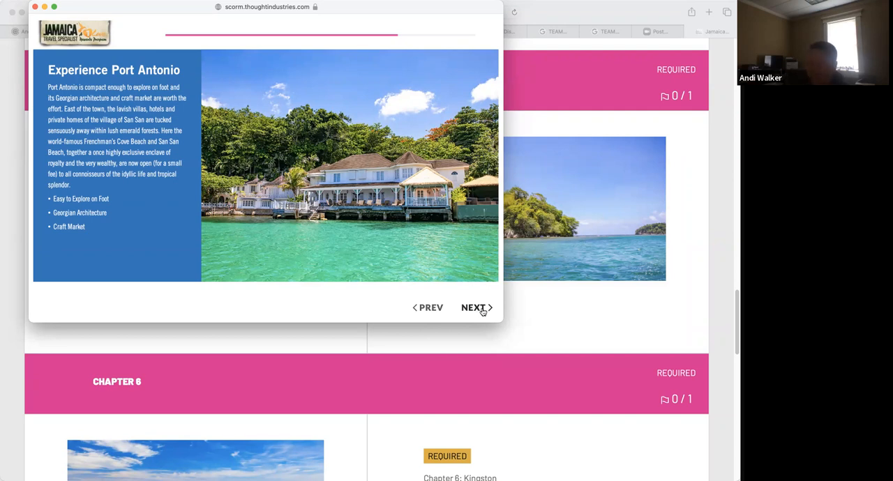
{"action": "left_click", "coordinate": [477, 308]}
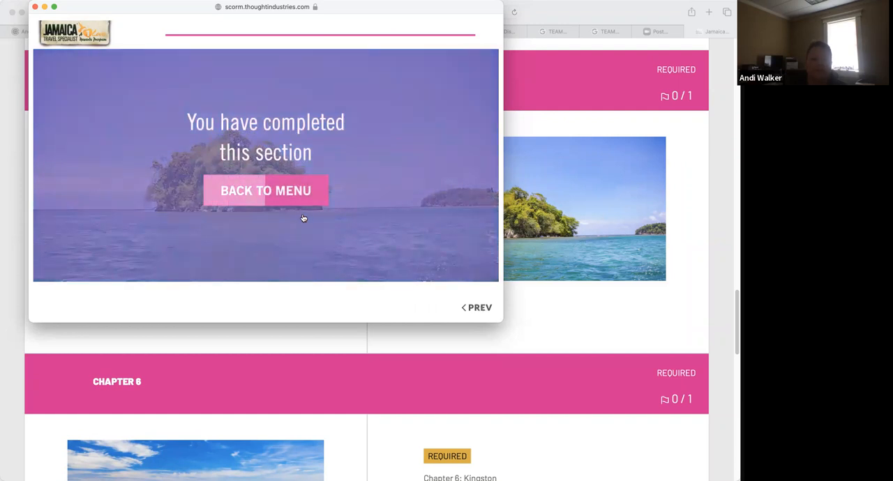
Start the Port Antonio final exam and submit True for question 1.
{"action": "left_click", "coordinate": [288, 187]}
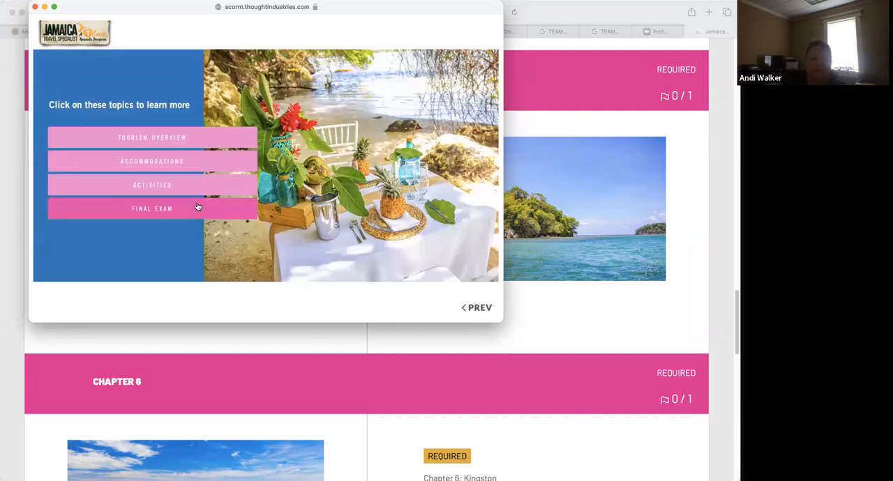
{"action": "left_click", "coordinate": [165, 213]}
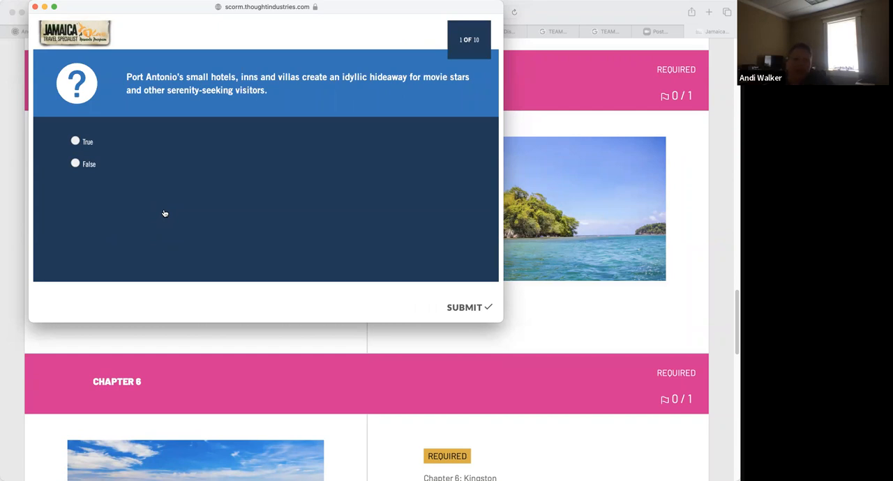
{"action": "left_click", "coordinate": [75, 142]}
{"action": "left_click", "coordinate": [481, 310]}
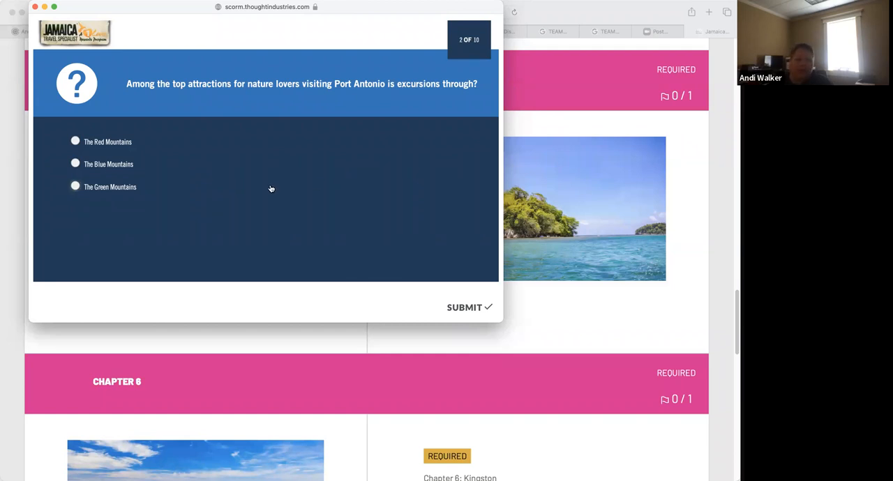
Submit The Blue Mountains for question 2 and banana boats for question 3.
{"action": "left_click", "coordinate": [75, 164]}
{"action": "left_click", "coordinate": [486, 309]}
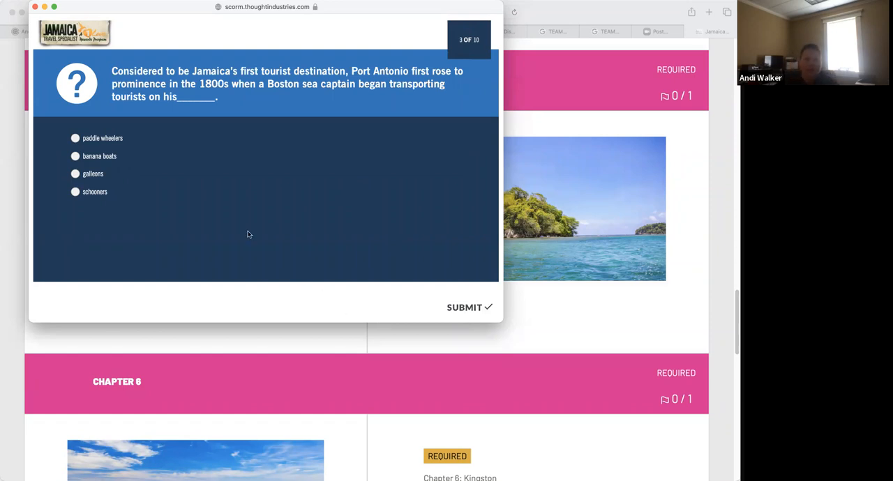
{"action": "left_click", "coordinate": [99, 159]}
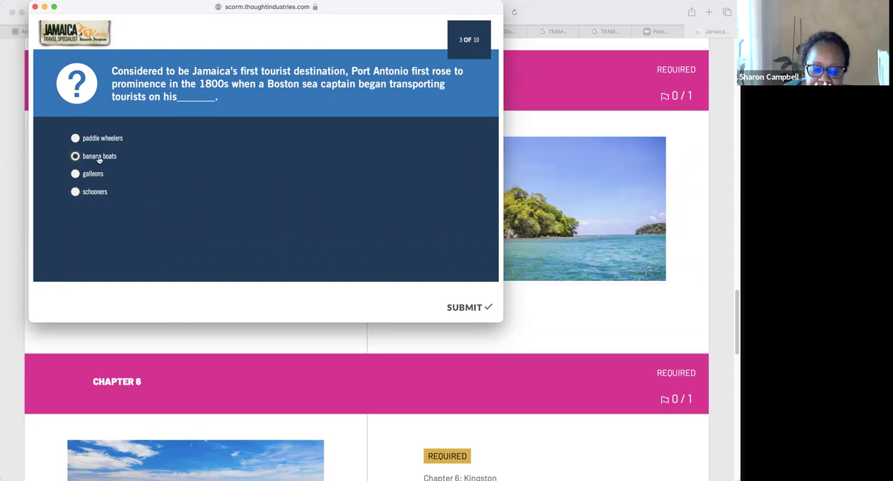
{"action": "left_click", "coordinate": [465, 308]}
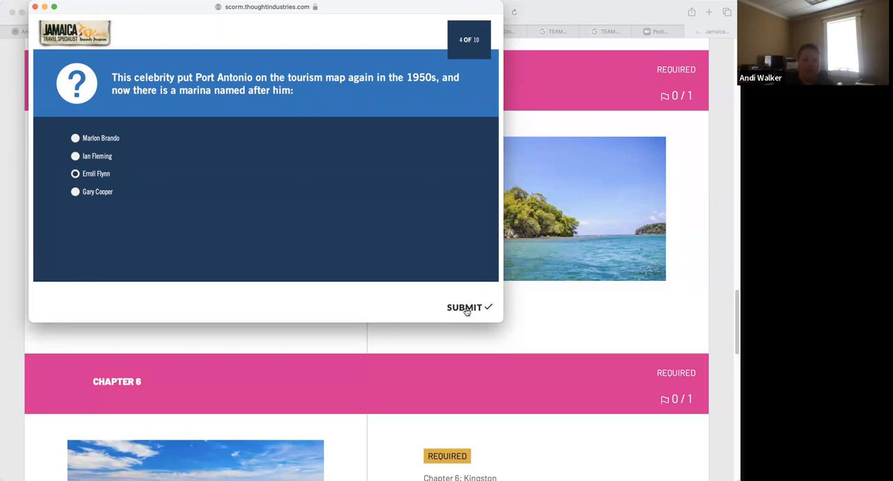
Submit Errol Flynn, then Georgian for architecture and Trident Castle for the wedding question.
{"action": "left_click", "coordinate": [466, 312]}
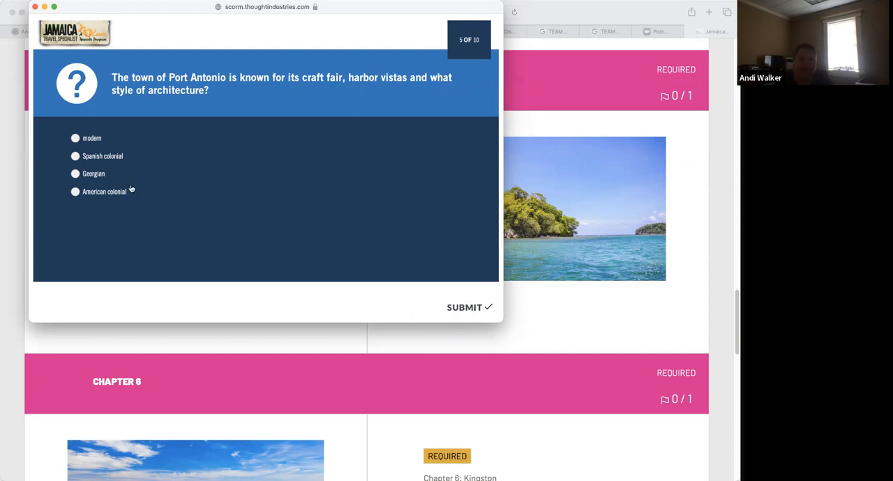
{"action": "left_click", "coordinate": [75, 173]}
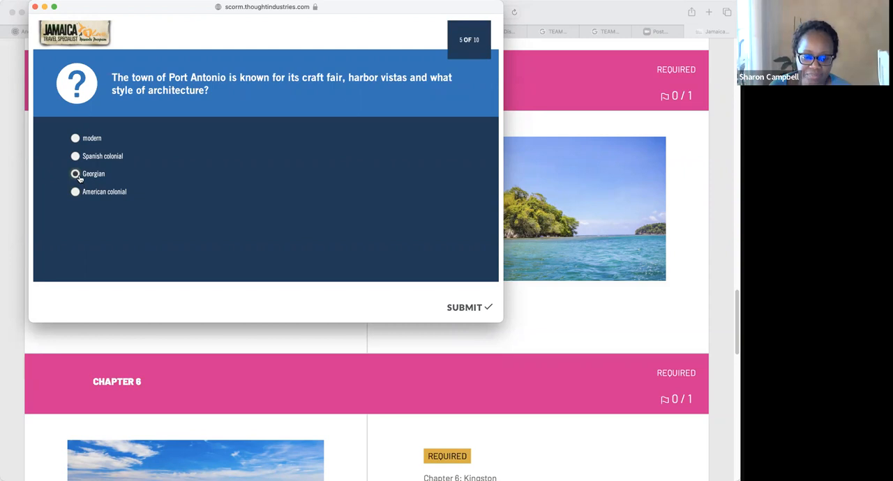
{"action": "left_click", "coordinate": [483, 309]}
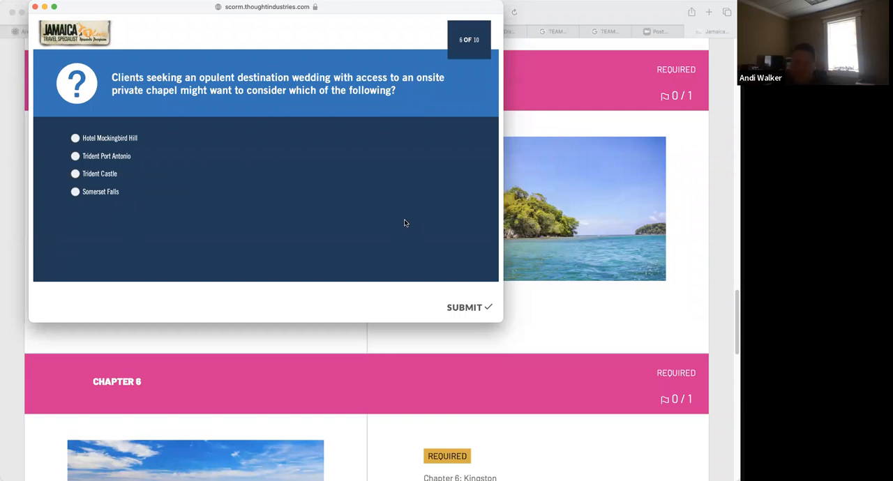
{"action": "left_click", "coordinate": [76, 174]}
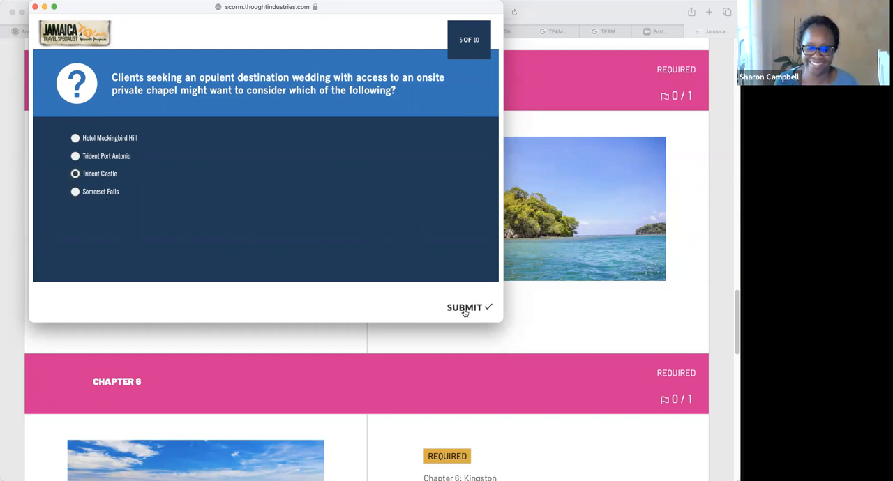
{"action": "left_click", "coordinate": [464, 309]}
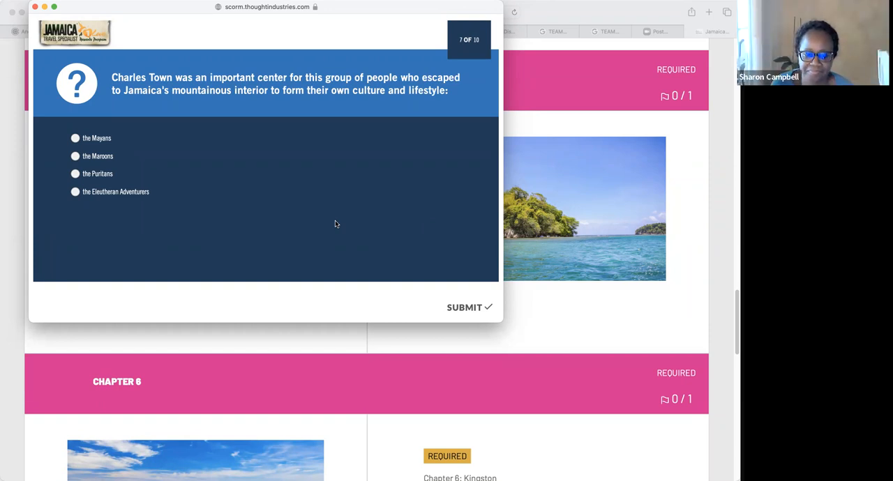
Submit the Maroons for Charles Town and Blue Lagoon for the swimming spot question.
{"action": "left_click", "coordinate": [75, 156]}
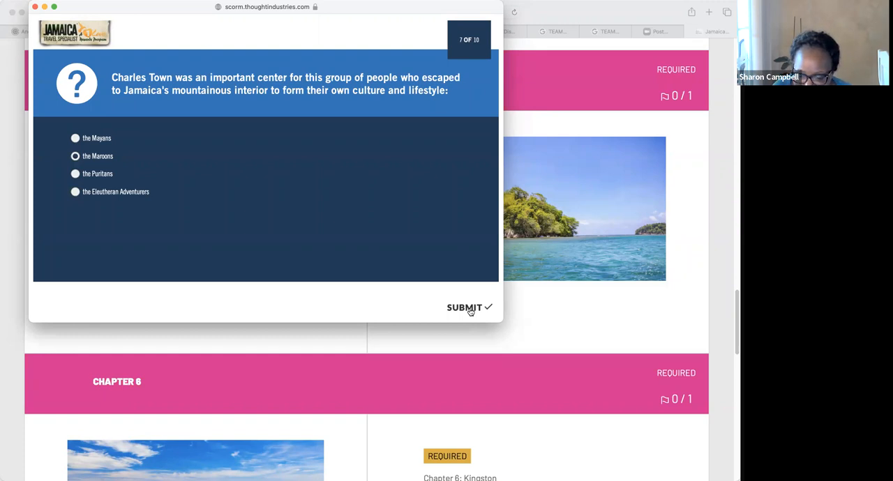
{"action": "left_click", "coordinate": [470, 311]}
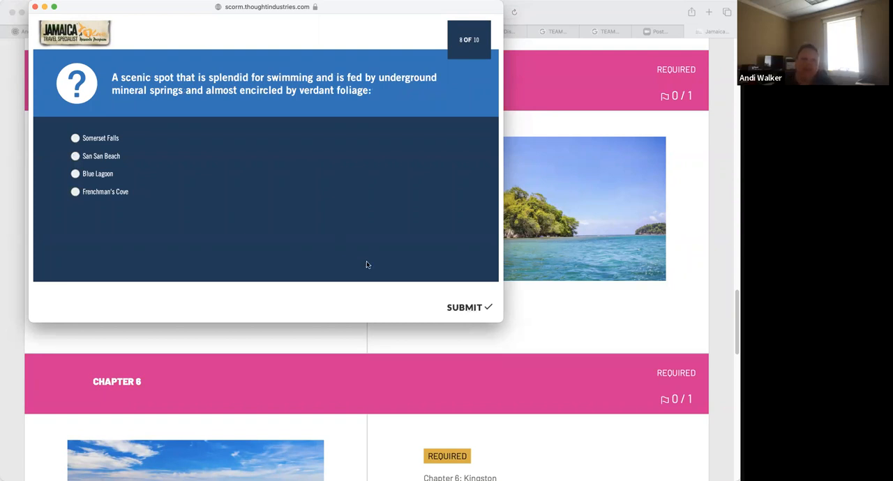
{"action": "left_click", "coordinate": [75, 173]}
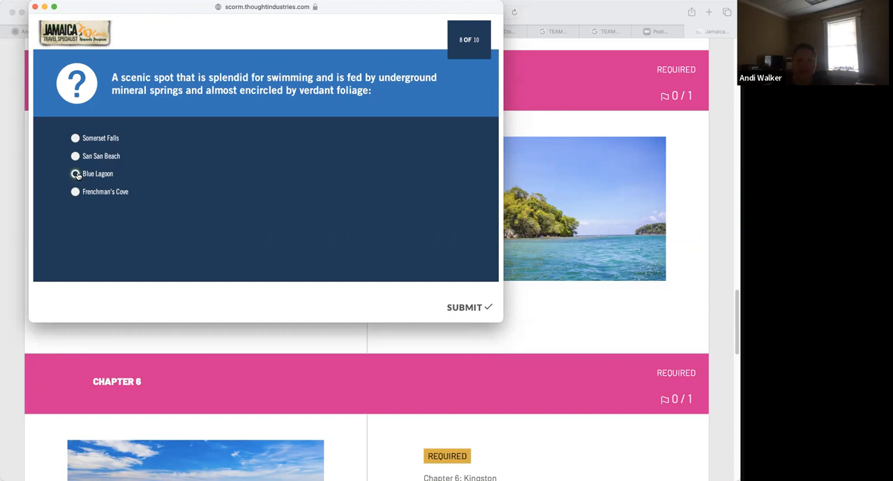
{"action": "left_click", "coordinate": [75, 173]}
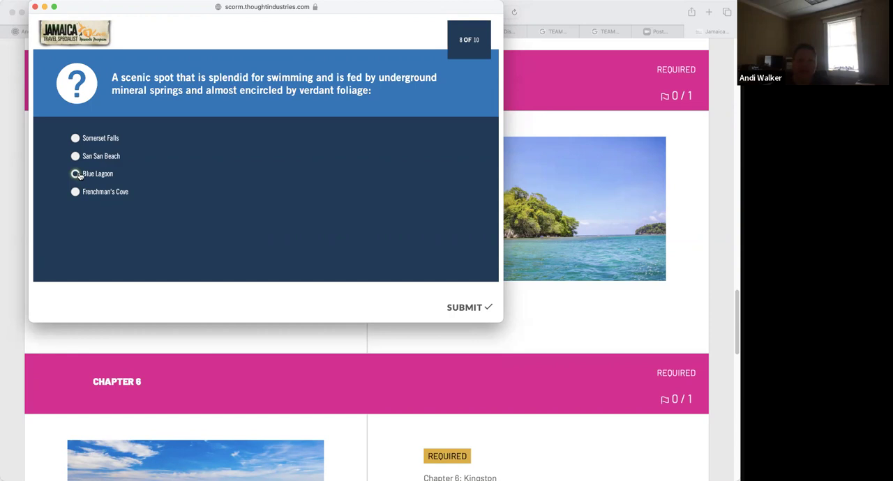
{"action": "left_click", "coordinate": [485, 311]}
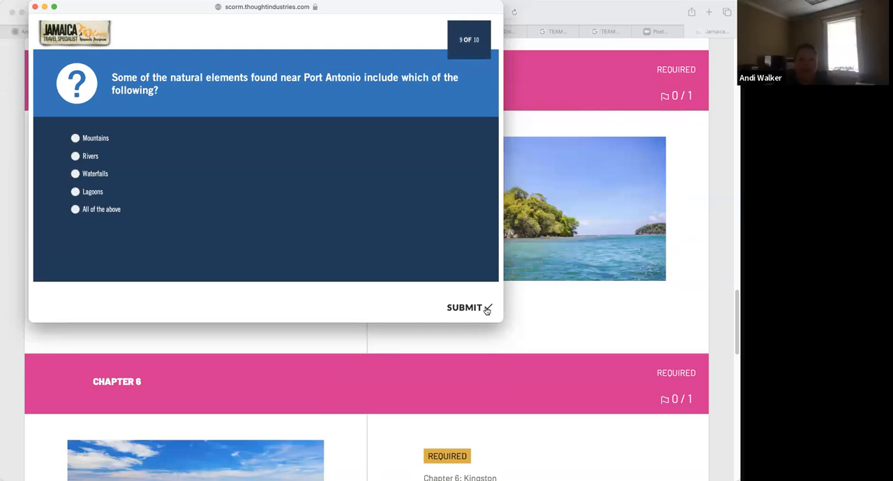
Answer 'All of the above' on questions 9 and 10 and finish the exam with 100%.
{"action": "left_click", "coordinate": [75, 210]}
{"action": "left_click", "coordinate": [489, 311]}
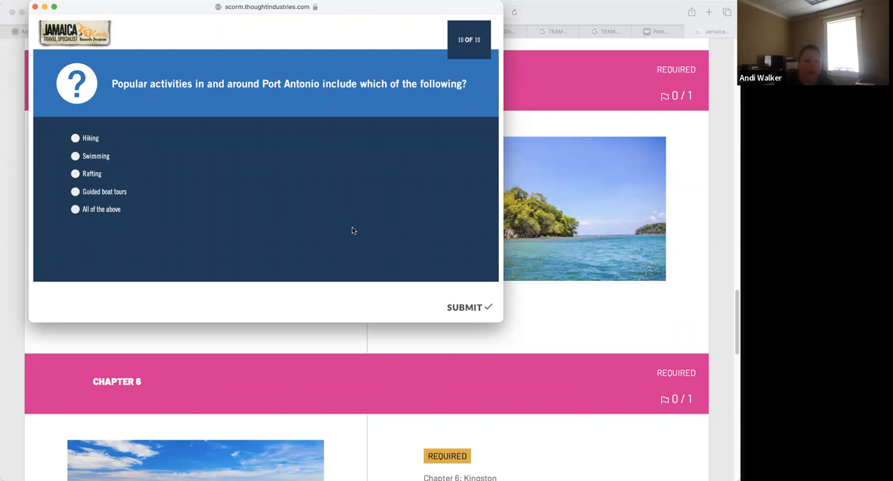
{"action": "left_click", "coordinate": [75, 210]}
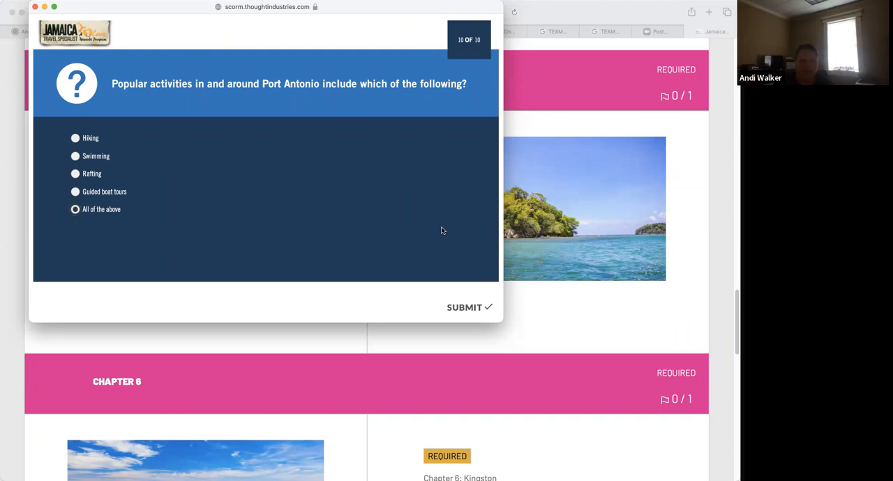
{"action": "left_click", "coordinate": [489, 308]}
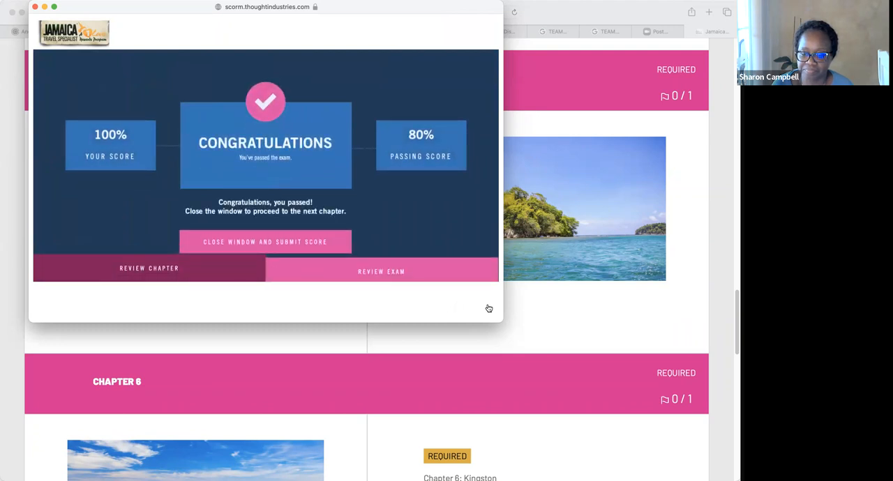
Submit the passing score and reload the course page to refresh progress.
{"action": "left_click", "coordinate": [255, 235]}
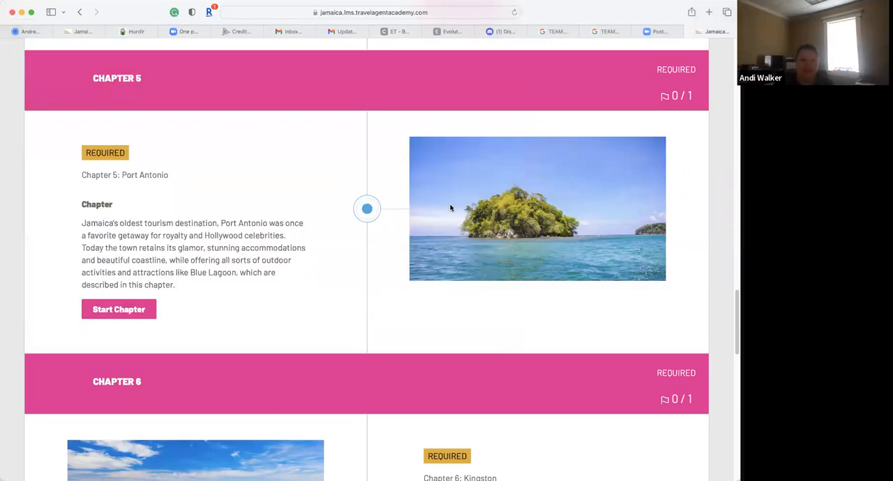
{"action": "key", "text": "super+r"}
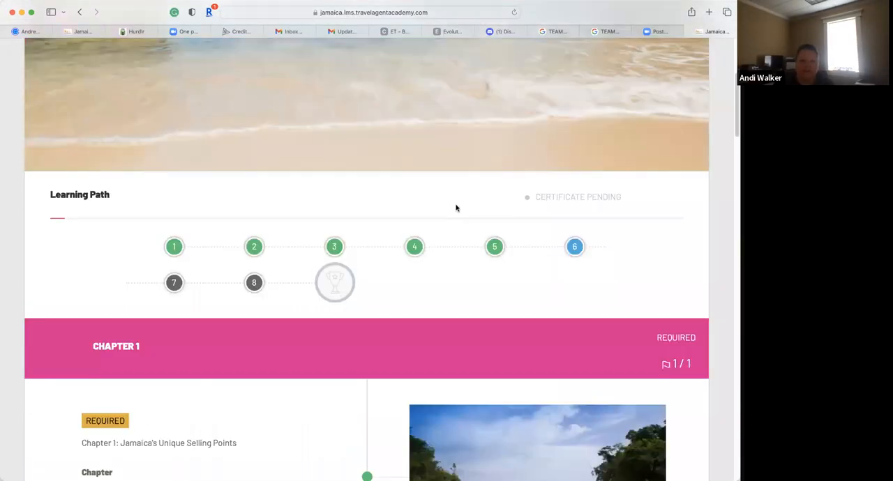
{"action": "scroll", "coordinate": [456, 208], "scroll_direction": "down", "scroll_amount": 4}
{"action": "scroll", "coordinate": [456, 207], "scroll_direction": "down", "scroll_amount": 3}
{"action": "scroll", "coordinate": [456, 207], "scroll_direction": "down", "scroll_amount": 4}
{"action": "scroll", "coordinate": [456, 207], "scroll_direction": "down", "scroll_amount": 3}
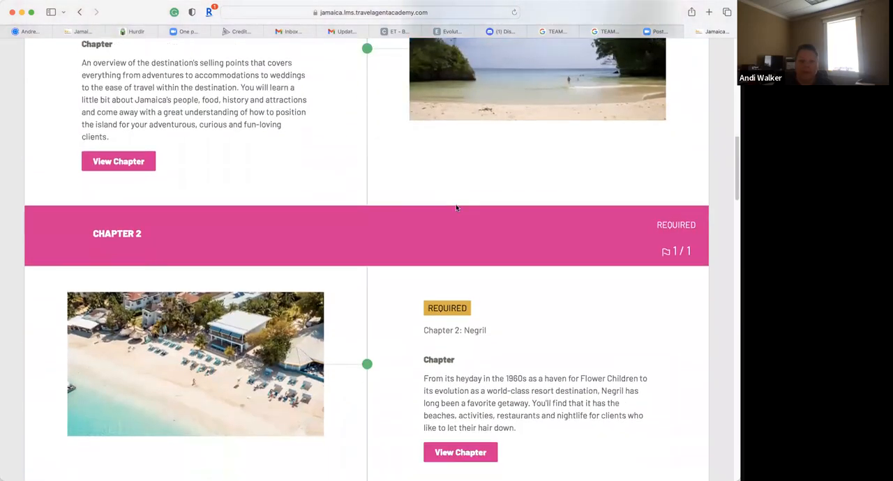
{"action": "scroll", "coordinate": [455, 207], "scroll_direction": "down", "scroll_amount": 5}
{"action": "scroll", "coordinate": [456, 207], "scroll_direction": "down", "scroll_amount": 4}
{"action": "scroll", "coordinate": [456, 207], "scroll_direction": "down", "scroll_amount": 1}
{"action": "scroll", "coordinate": [455, 207], "scroll_direction": "down", "scroll_amount": 4}
{"action": "scroll", "coordinate": [455, 207], "scroll_direction": "down", "scroll_amount": 2}
{"action": "scroll", "coordinate": [455, 207], "scroll_direction": "down", "scroll_amount": 5}
{"action": "scroll", "coordinate": [456, 208], "scroll_direction": "up", "scroll_amount": 1}
{"action": "scroll", "coordinate": [456, 207], "scroll_direction": "down", "scroll_amount": 1}
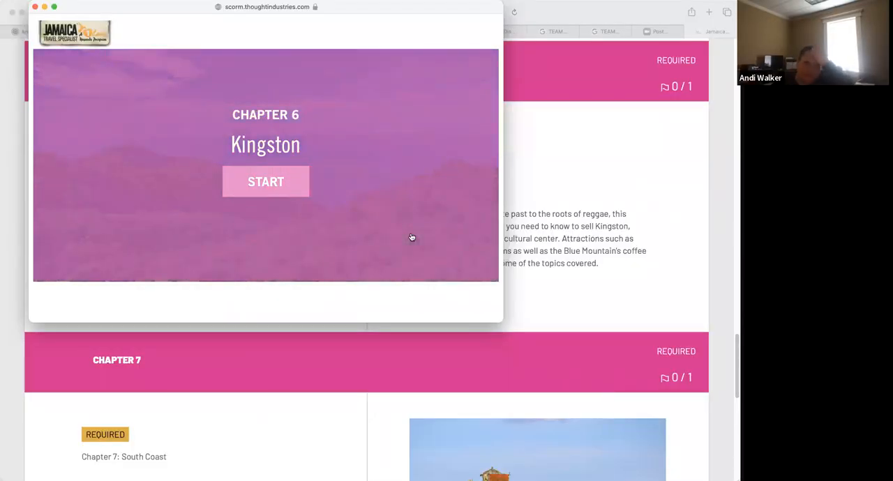
Start Chapter 6: Kingston, bringing up its introduction and map of Jamaica.
{"action": "left_click", "coordinate": [288, 186]}
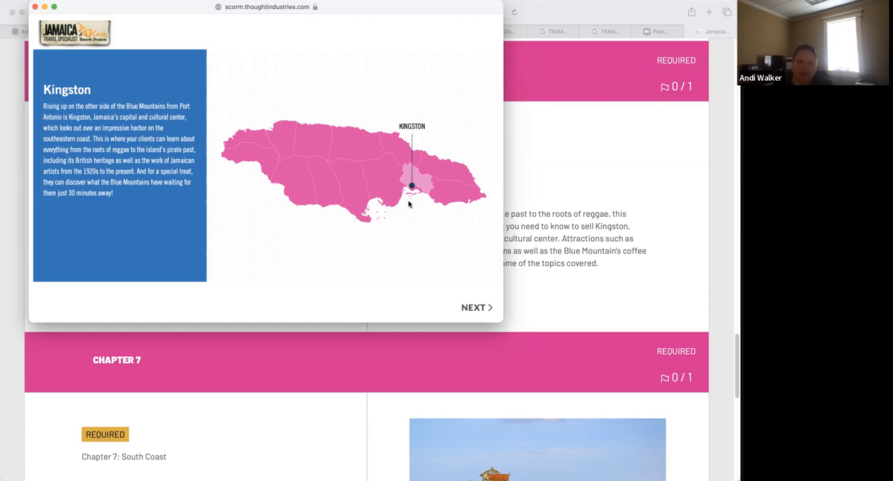
Complete Kingston's Tourism Overview topic and return to the topics menu.
{"action": "left_click", "coordinate": [491, 308]}
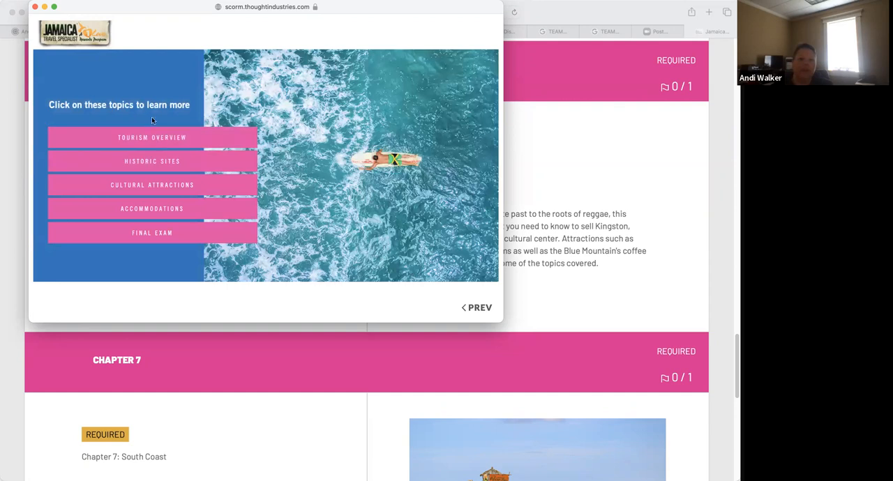
{"action": "left_click", "coordinate": [195, 137]}
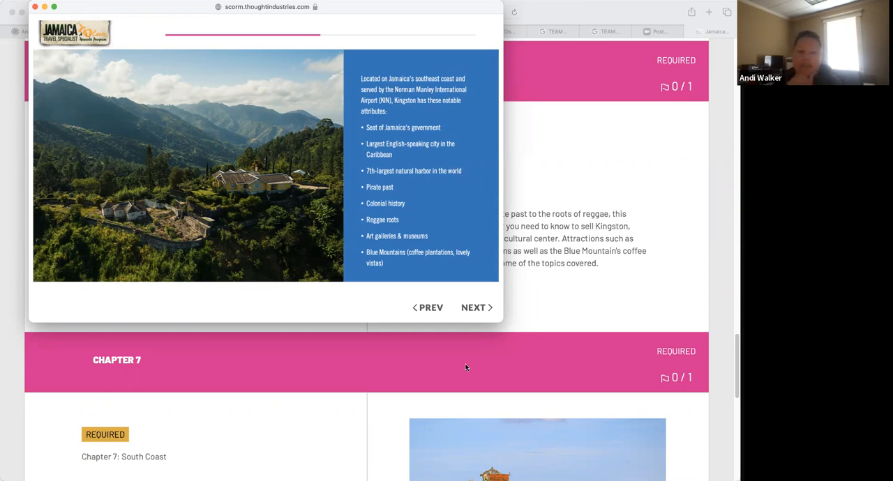
{"action": "left_click", "coordinate": [484, 308]}
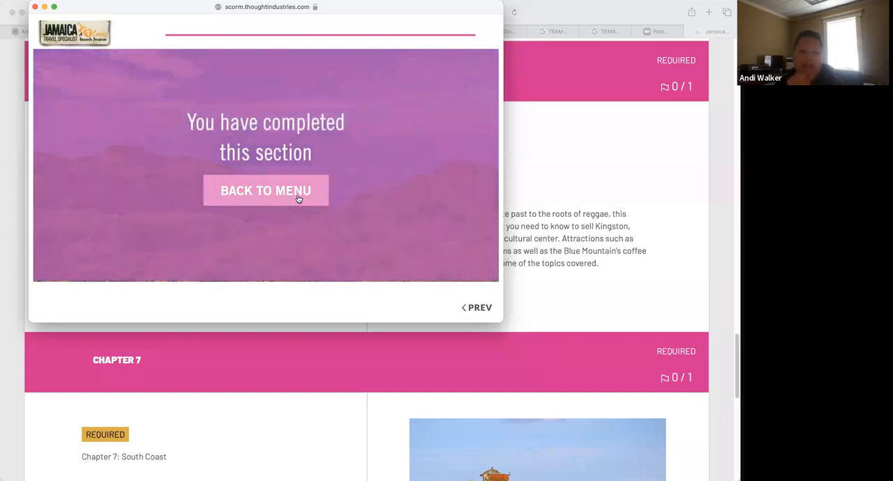
Work through Historic Sites, viewing Devon House, Changing of the Guard and Synagogue/Theater/Parish Church.
{"action": "left_click", "coordinate": [296, 199]}
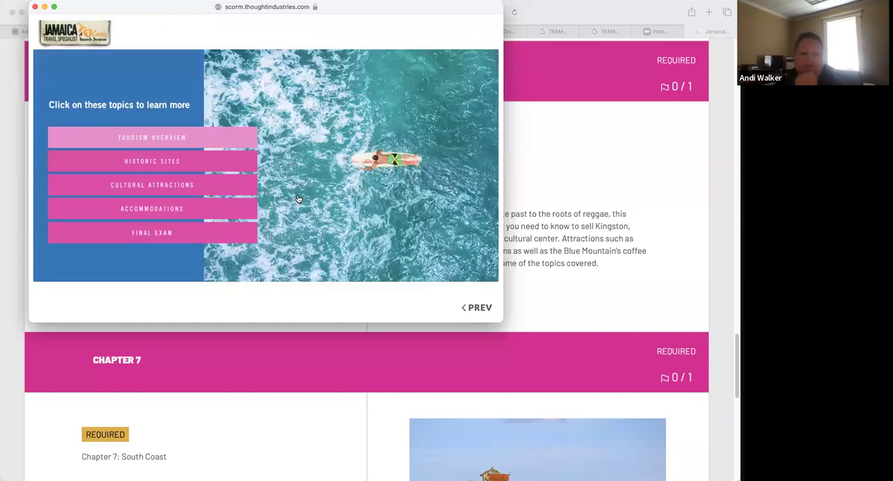
{"action": "left_click", "coordinate": [220, 158]}
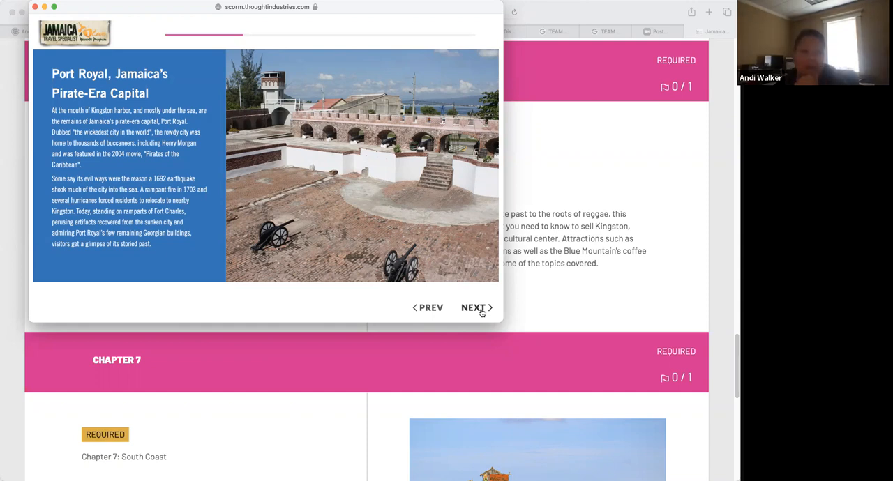
{"action": "left_click", "coordinate": [477, 307]}
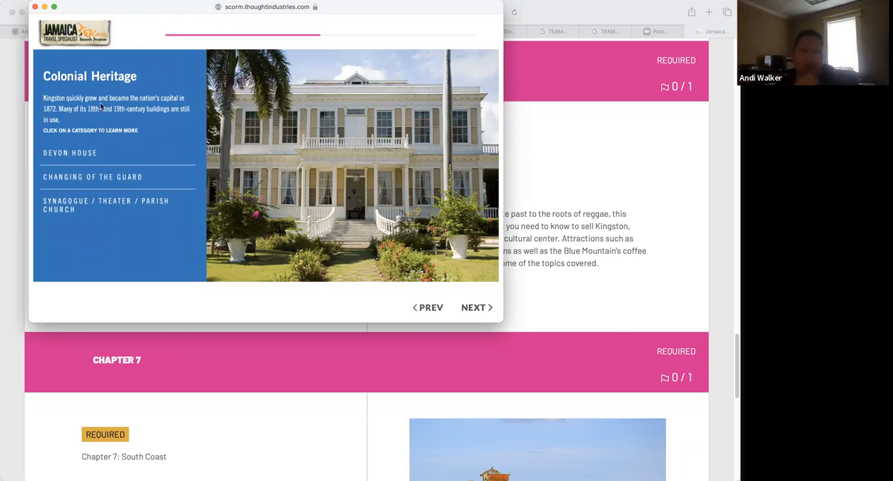
{"action": "left_click", "coordinate": [119, 154]}
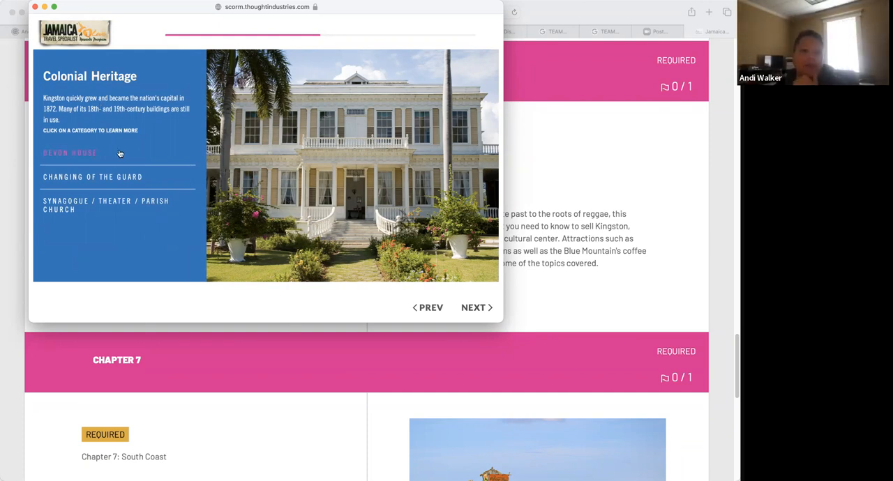
{"action": "left_click", "coordinate": [80, 157]}
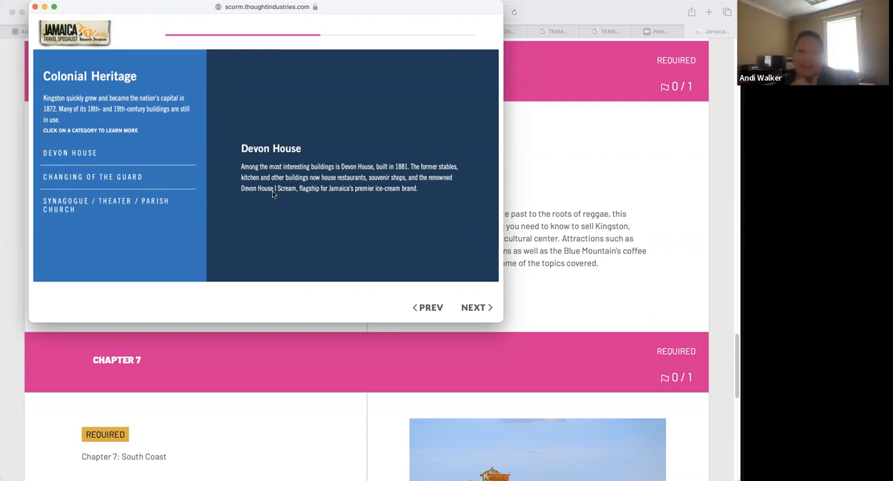
{"action": "left_click", "coordinate": [101, 180]}
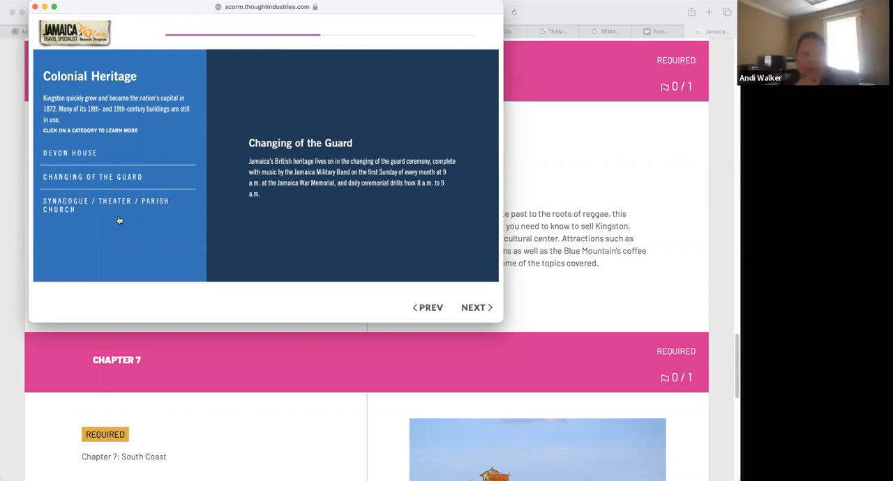
{"action": "left_click", "coordinate": [100, 204]}
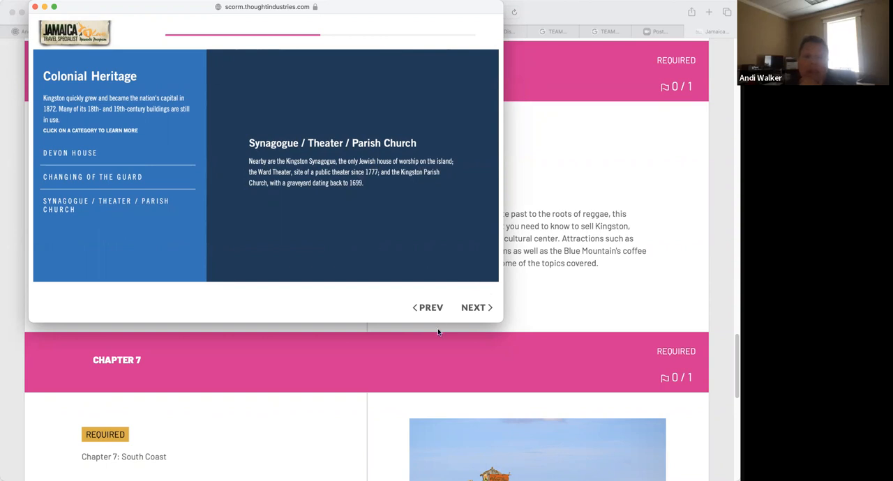
Answer the Port Royal pop quiz correctly with 'All of the above'.
{"action": "left_click", "coordinate": [475, 307]}
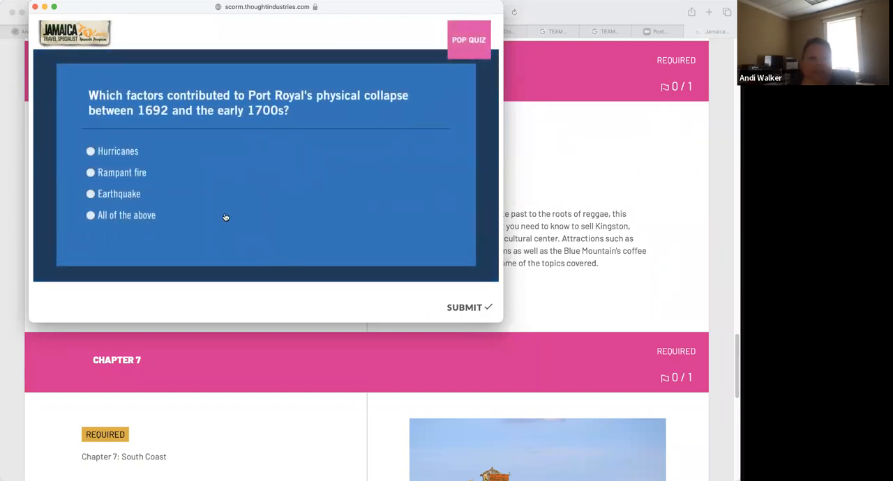
{"action": "left_click", "coordinate": [126, 218]}
{"action": "left_click", "coordinate": [485, 309]}
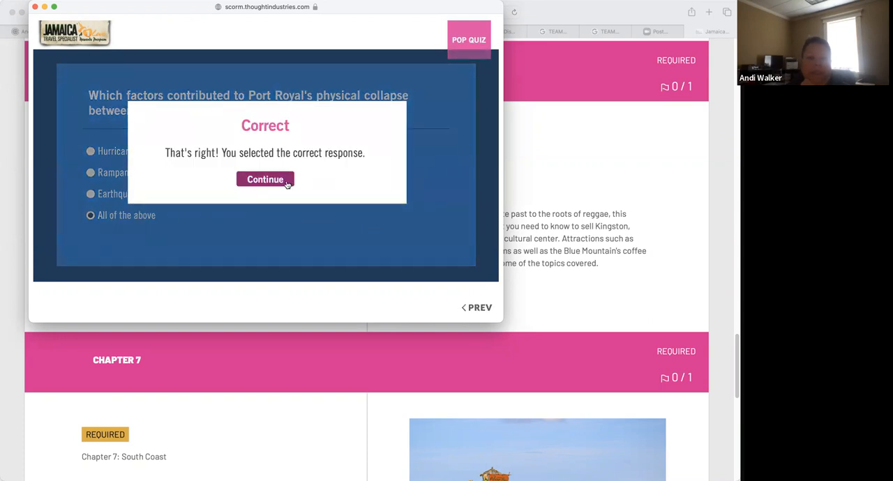
{"action": "left_click", "coordinate": [292, 187]}
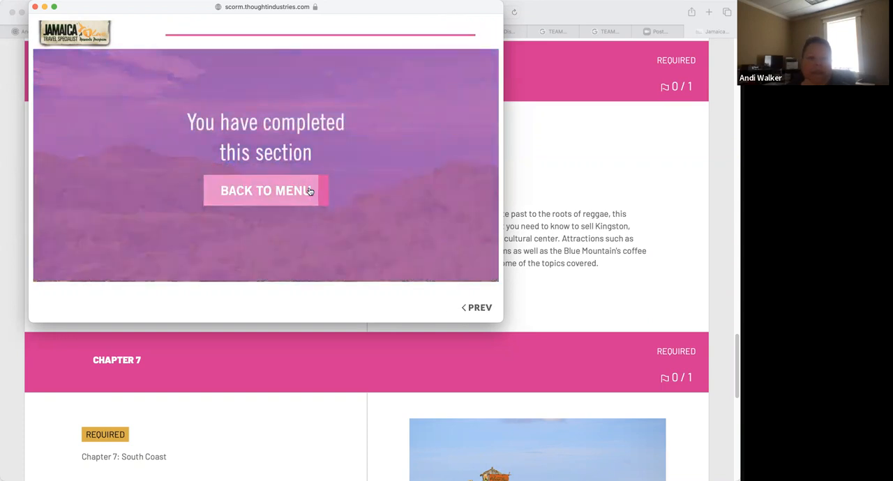
Complete Cultural Attractions, answering its museum quiz correctly with Trench Town Museum.
{"action": "left_click", "coordinate": [309, 192]}
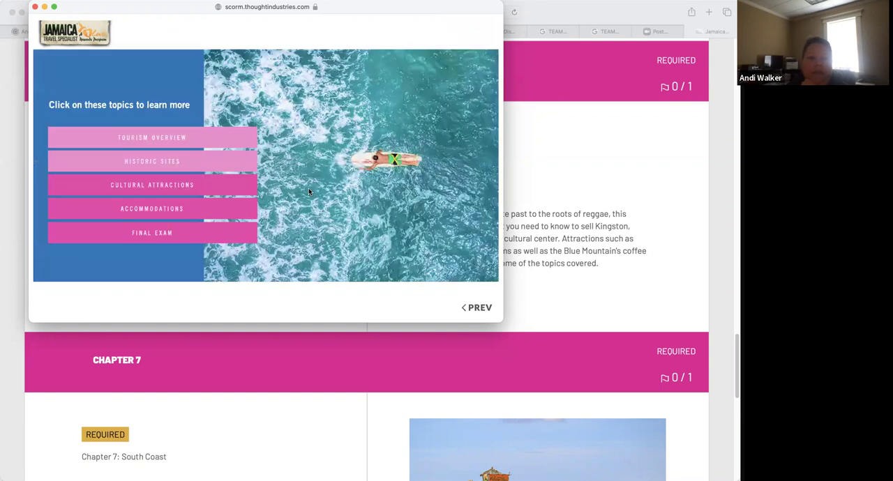
{"action": "left_click", "coordinate": [242, 188]}
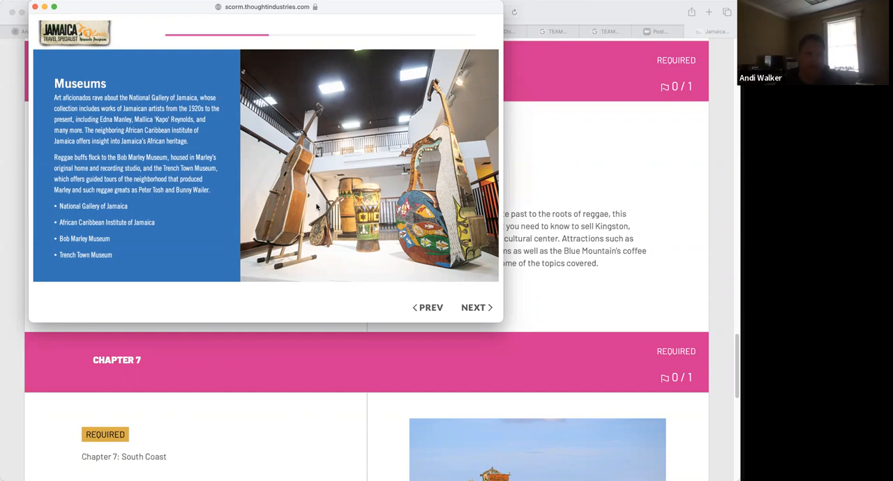
{"action": "left_click", "coordinate": [476, 309]}
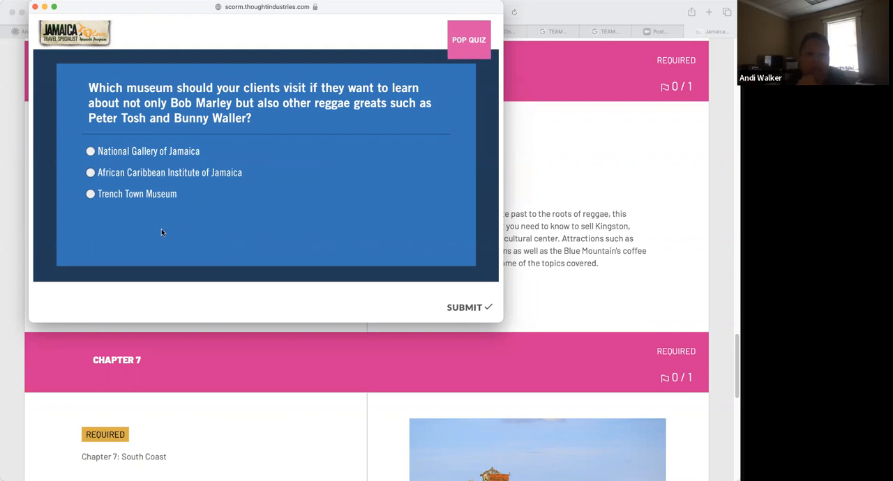
{"action": "left_click", "coordinate": [119, 198]}
{"action": "left_click", "coordinate": [456, 309]}
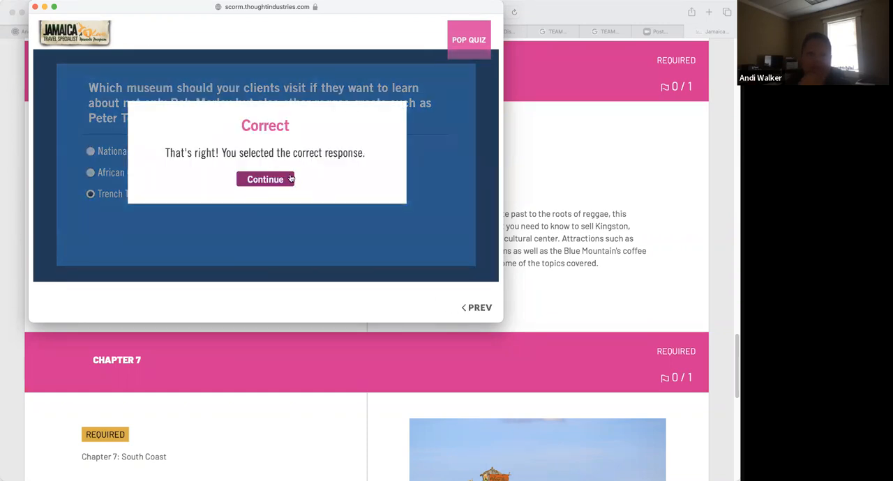
{"action": "left_click", "coordinate": [265, 179]}
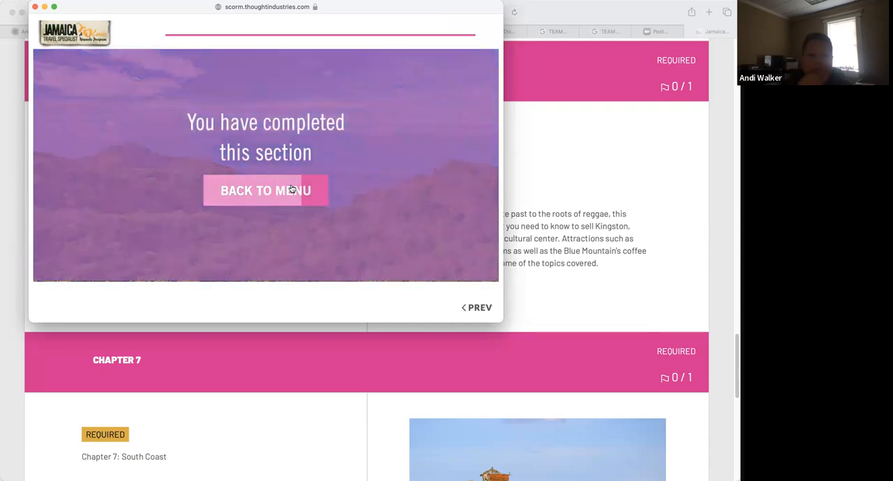
Complete Kingston's Accommodations topic and return to the topics menu.
{"action": "left_click", "coordinate": [291, 188]}
{"action": "left_click", "coordinate": [247, 208]}
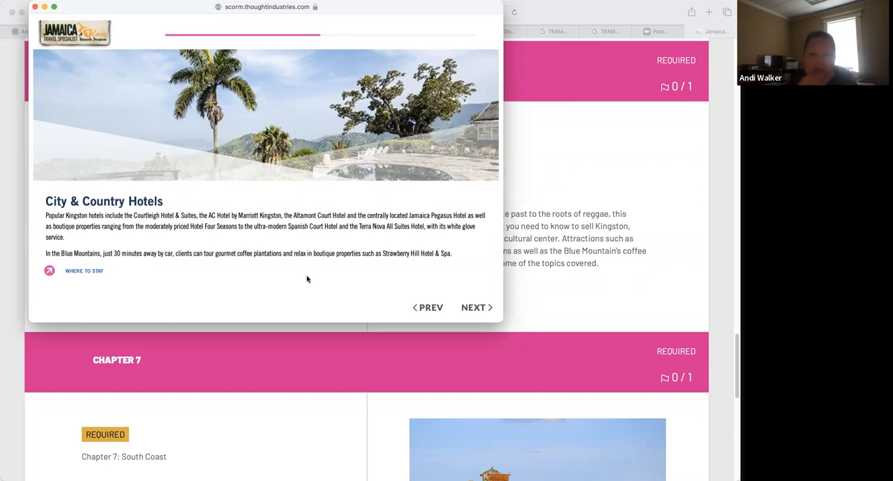
{"action": "left_click", "coordinate": [475, 308]}
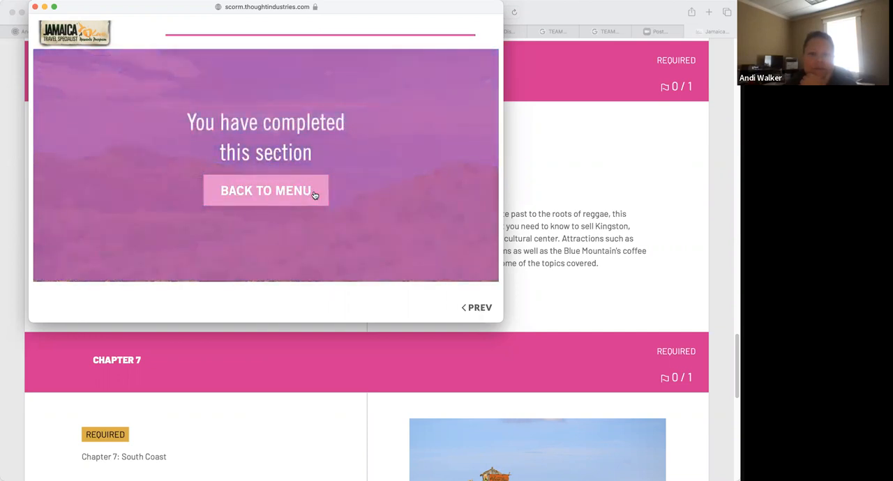
{"action": "left_click", "coordinate": [313, 194]}
Start the Kingston final exam and answer question 1 with 'All of the above'.
{"action": "left_click", "coordinate": [157, 237]}
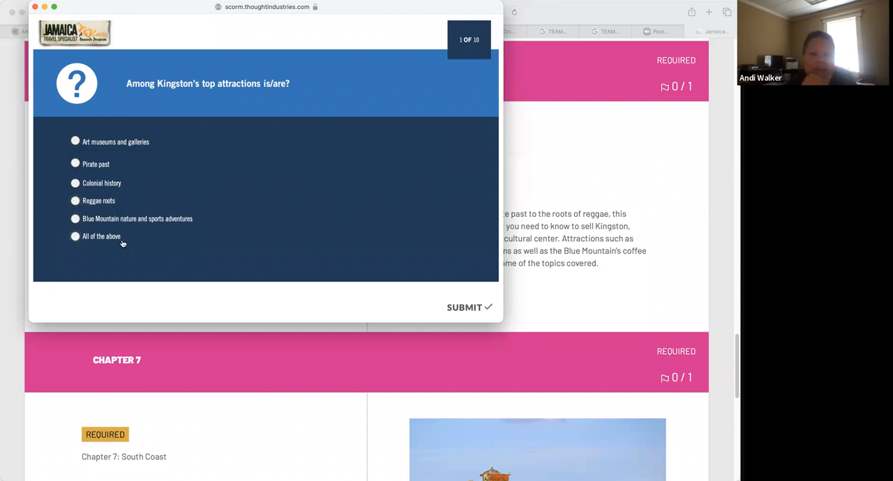
{"action": "left_click", "coordinate": [98, 240]}
{"action": "left_click", "coordinate": [462, 309]}
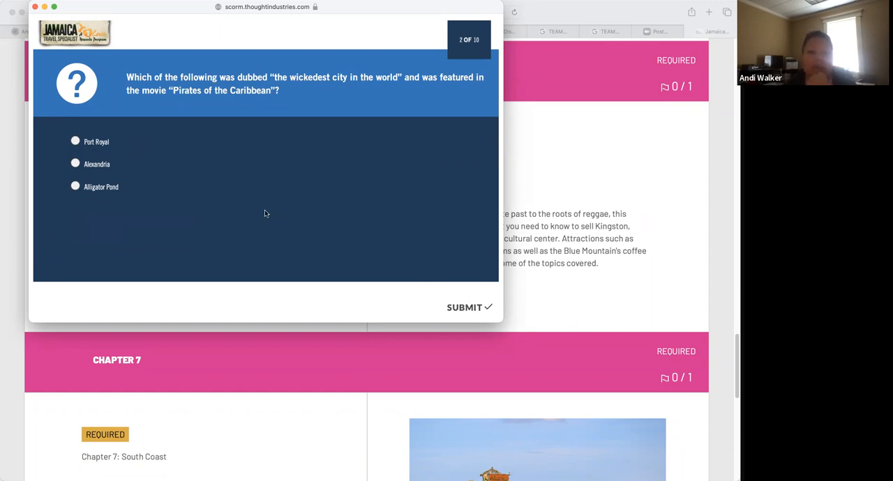
Answer questions 2-4: Port Royal, True for the Bob Marley Museum, and Jamaica's #1 cruise port.
{"action": "left_click", "coordinate": [104, 143]}
{"action": "left_click", "coordinate": [465, 309]}
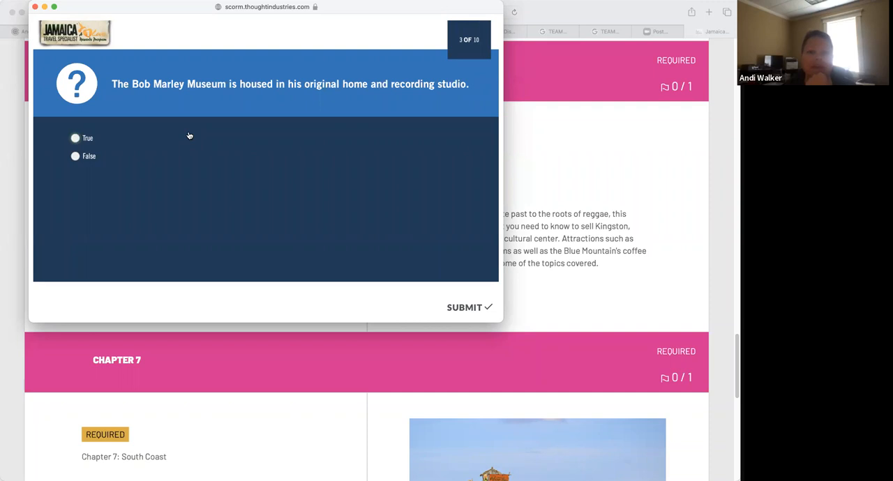
{"action": "left_click", "coordinate": [75, 138]}
{"action": "left_click", "coordinate": [466, 308]}
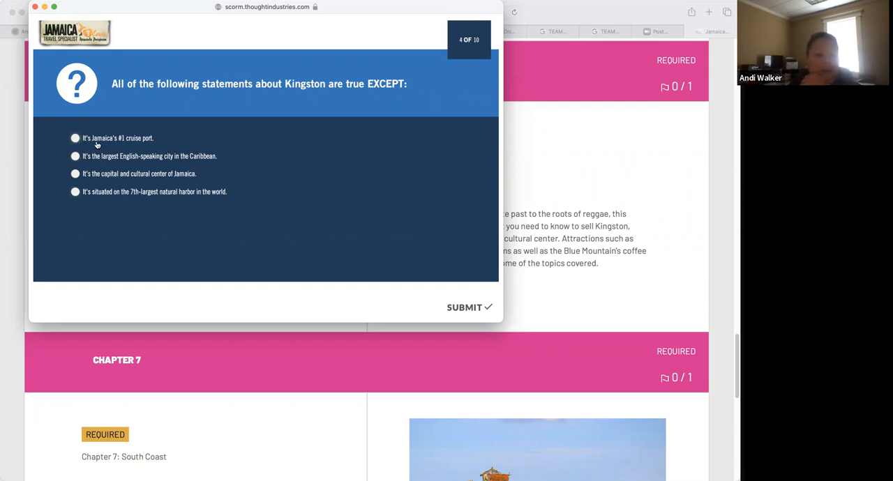
{"action": "left_click", "coordinate": [75, 138]}
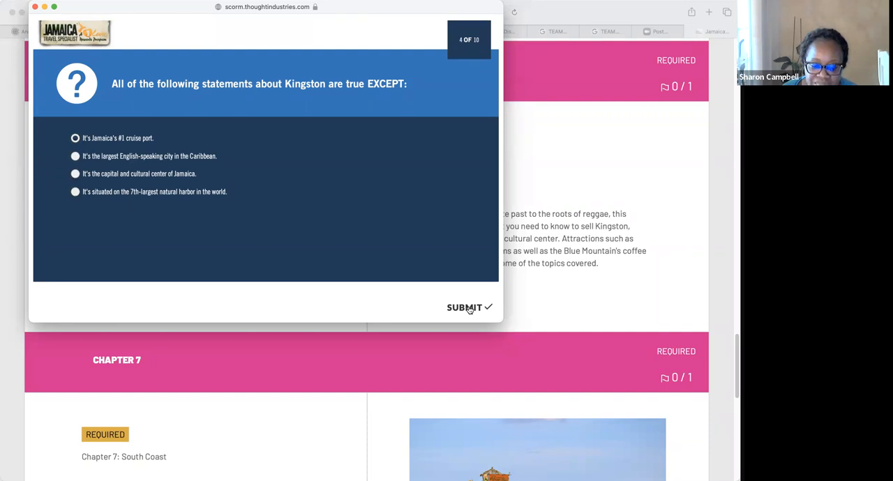
{"action": "left_click", "coordinate": [469, 310]}
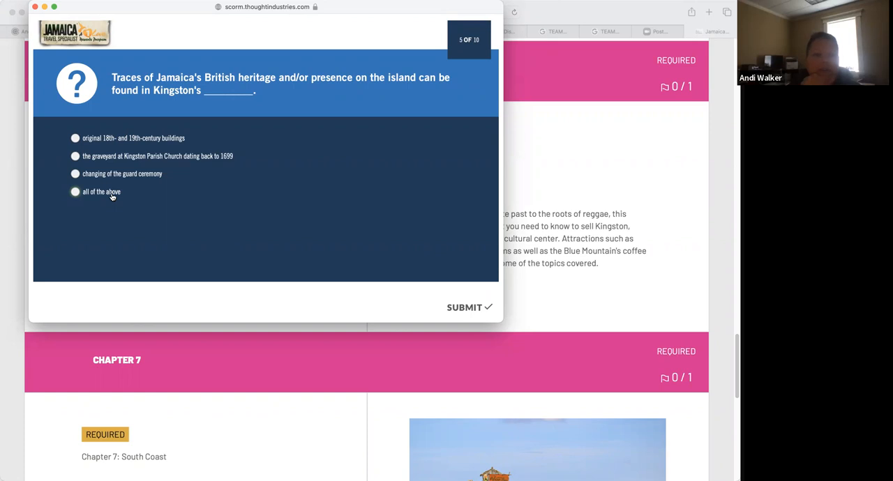
Answer questions 5-7: all of the above, coffee, and Devon House.
{"action": "left_click", "coordinate": [112, 197]}
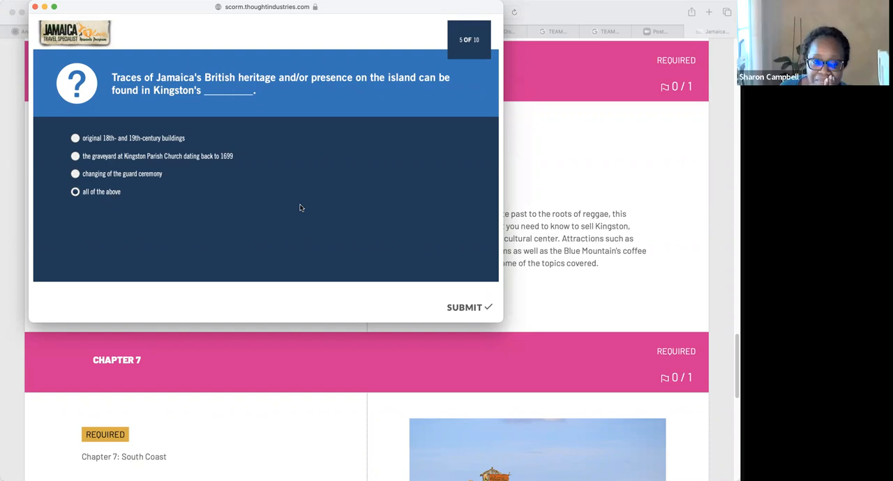
{"action": "left_click", "coordinate": [464, 309]}
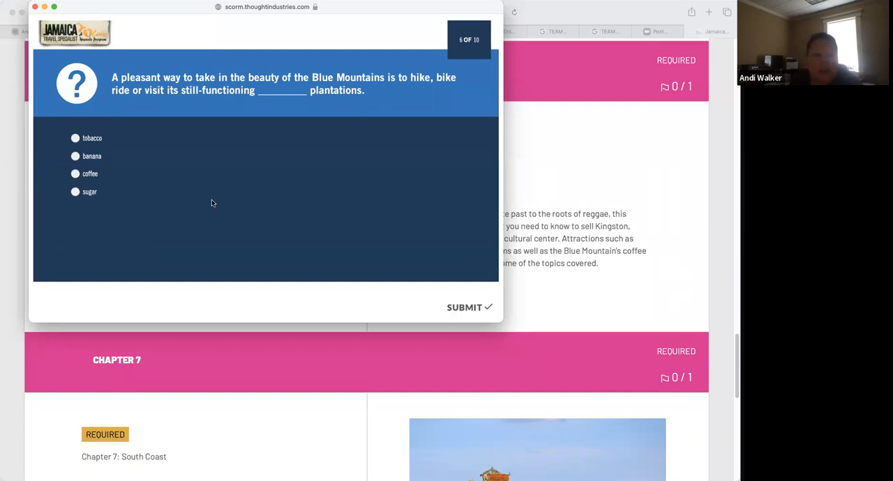
{"action": "left_click", "coordinate": [75, 173]}
{"action": "left_click", "coordinate": [477, 309]}
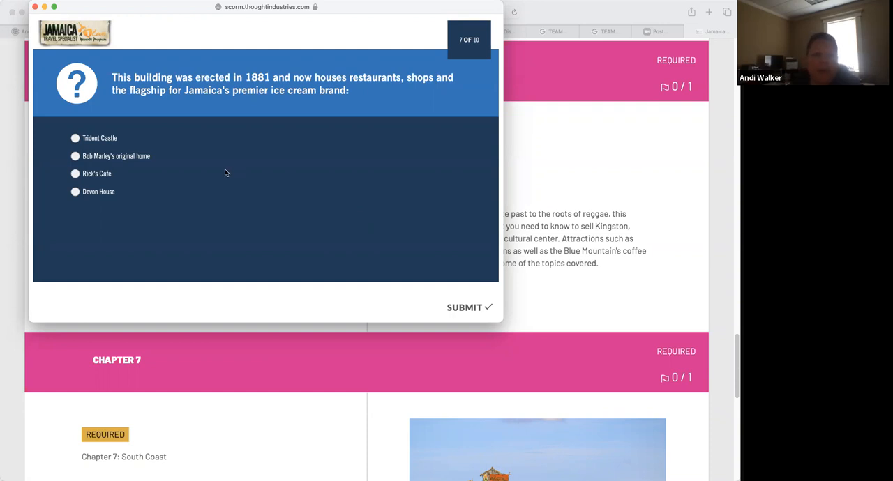
{"action": "left_click", "coordinate": [75, 192]}
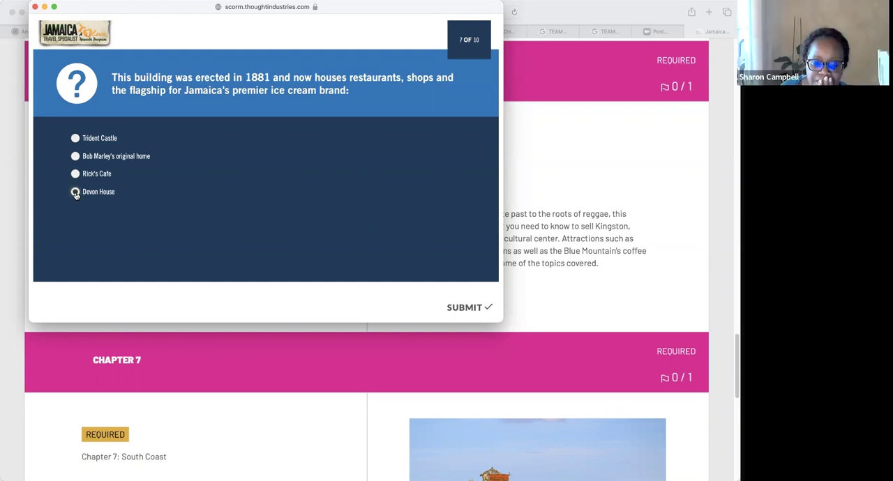
{"action": "left_click", "coordinate": [480, 309]}
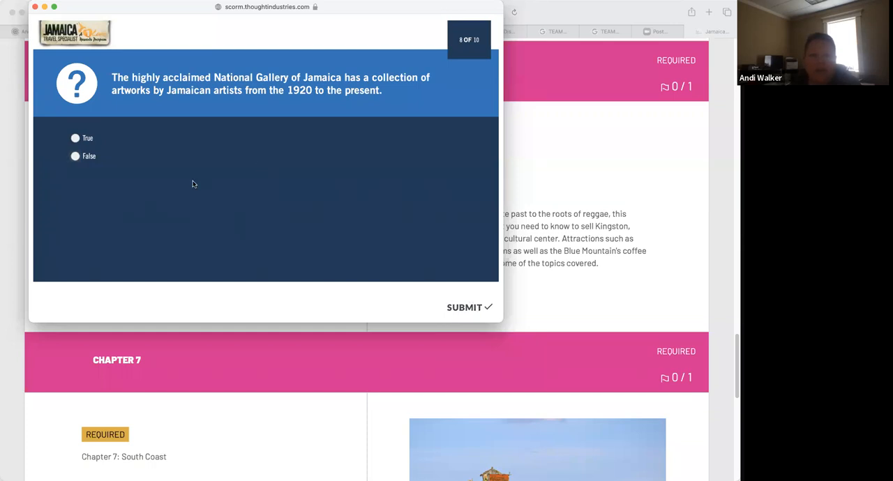
Answer True for the National Gallery, Jamaica Pegasus Hotel, and the Blue Mountains for Strawberry Hill to finish the Kingston exam.
{"action": "left_click", "coordinate": [75, 138]}
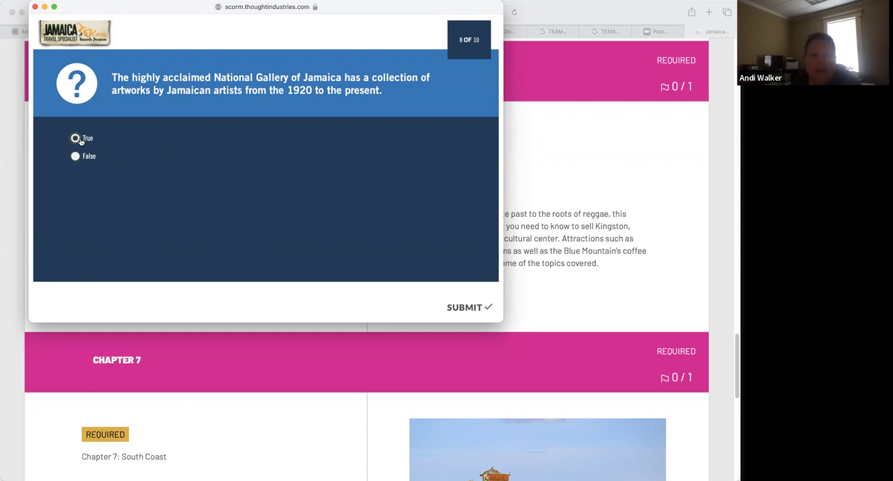
{"action": "left_click", "coordinate": [461, 308]}
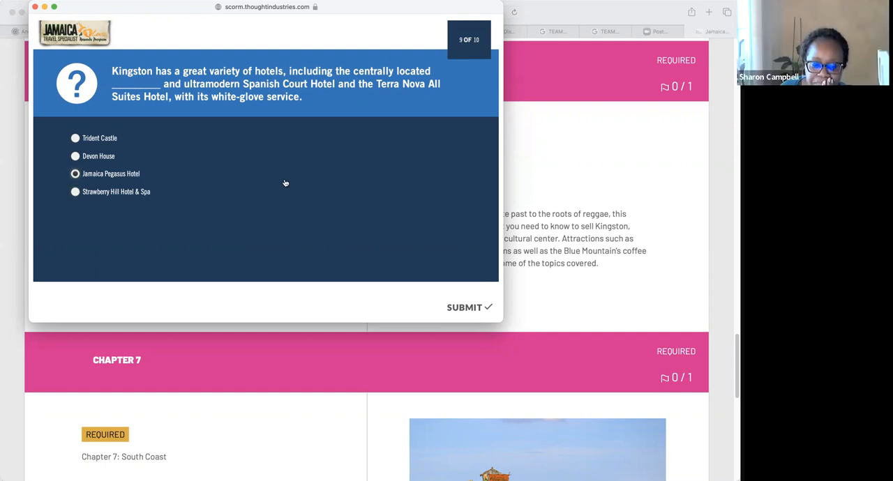
{"action": "left_click", "coordinate": [466, 309]}
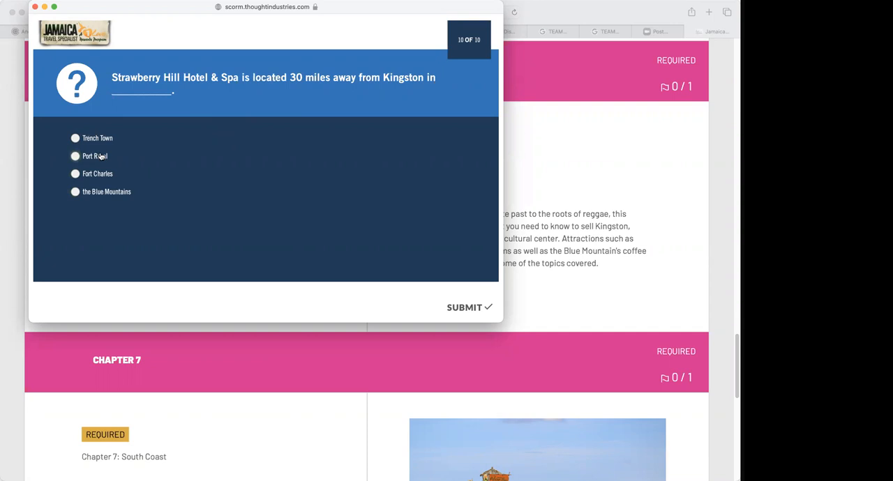
{"action": "left_click", "coordinate": [127, 196]}
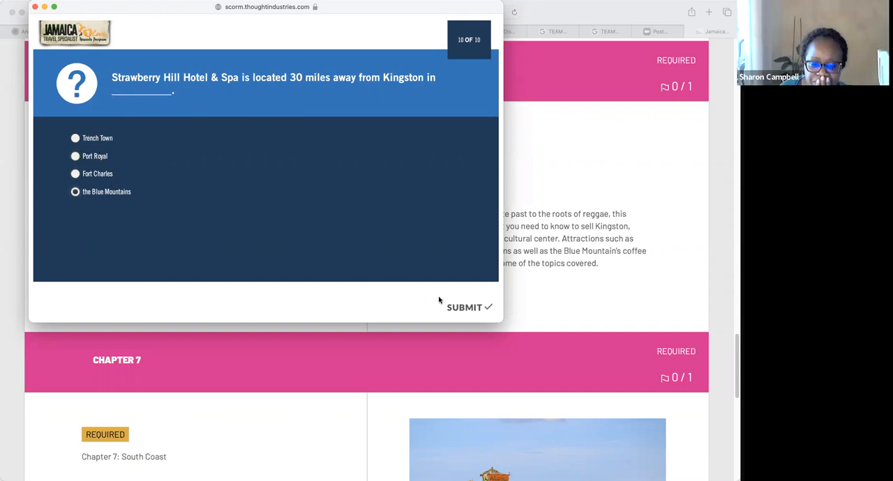
{"action": "left_click", "coordinate": [459, 309]}
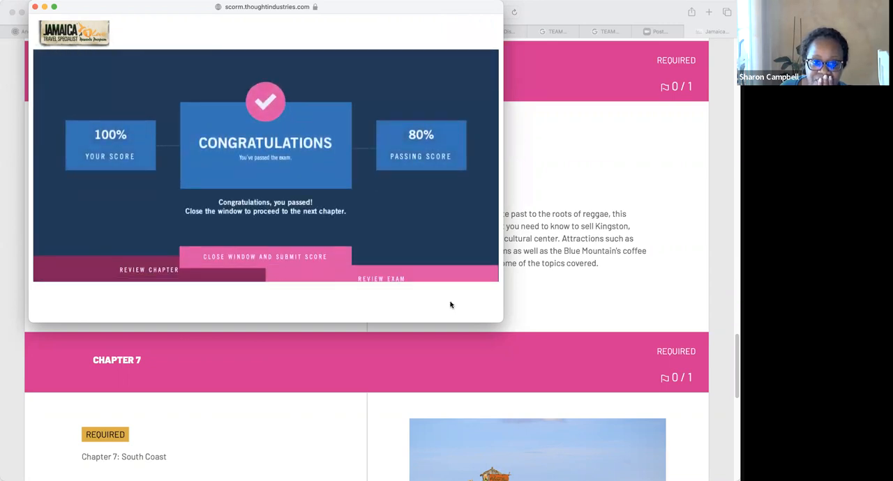
Close the Kingston exam window and submit the 100% score.
{"action": "left_click", "coordinate": [333, 234]}
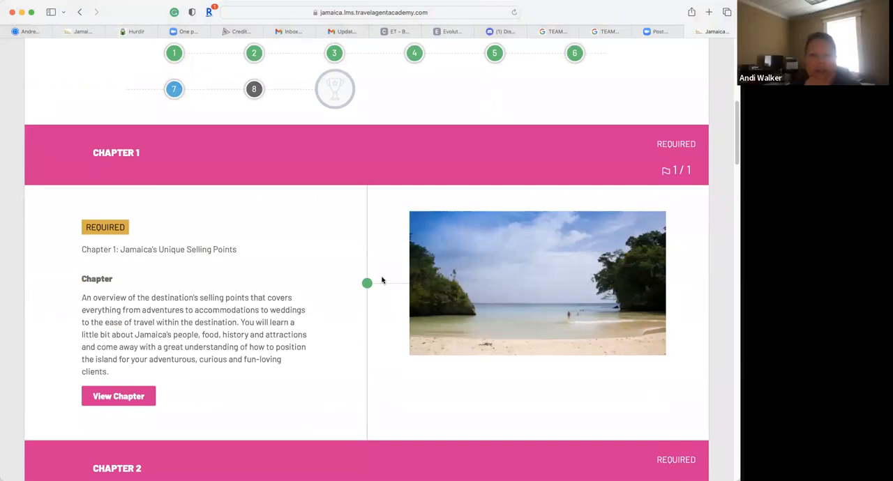
{"action": "scroll", "coordinate": [382, 280], "scroll_direction": "down", "scroll_amount": 5}
{"action": "scroll", "coordinate": [382, 280], "scroll_direction": "down", "scroll_amount": 5}
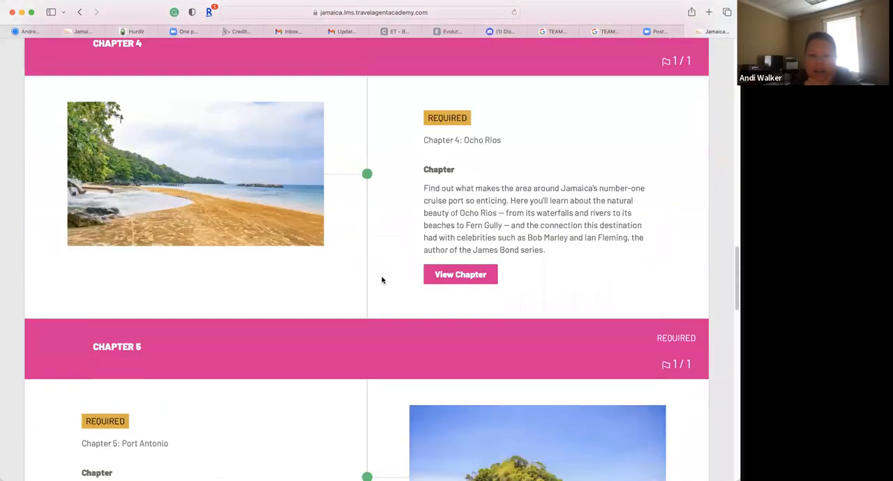
{"action": "scroll", "coordinate": [382, 281], "scroll_direction": "down", "scroll_amount": 5}
{"action": "scroll", "coordinate": [381, 281], "scroll_direction": "down", "scroll_amount": 3}
{"action": "scroll", "coordinate": [381, 280], "scroll_direction": "down", "scroll_amount": 3}
{"action": "scroll", "coordinate": [381, 280], "scroll_direction": "down", "scroll_amount": 5}
{"action": "scroll", "coordinate": [382, 280], "scroll_direction": "down", "scroll_amount": 5}
{"action": "scroll", "coordinate": [381, 281], "scroll_direction": "down", "scroll_amount": 1}
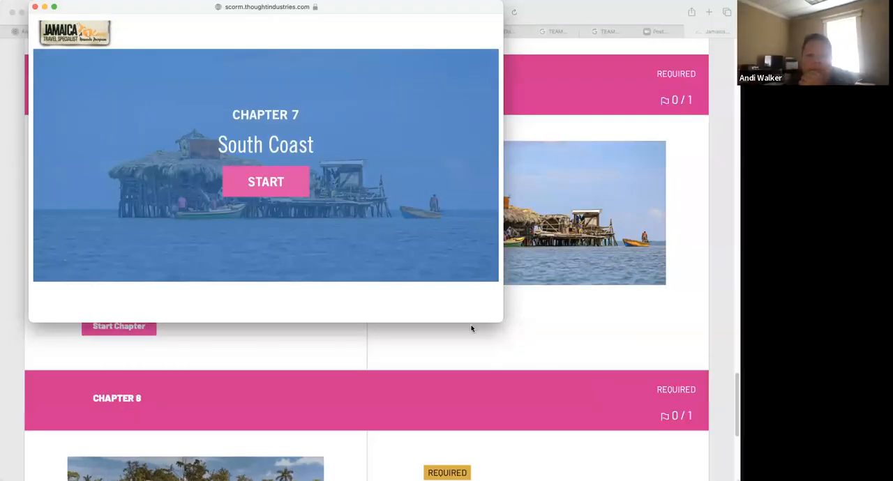
Start the South Coast chapter and move past its map introduction to the topics menu.
{"action": "left_click", "coordinate": [304, 196]}
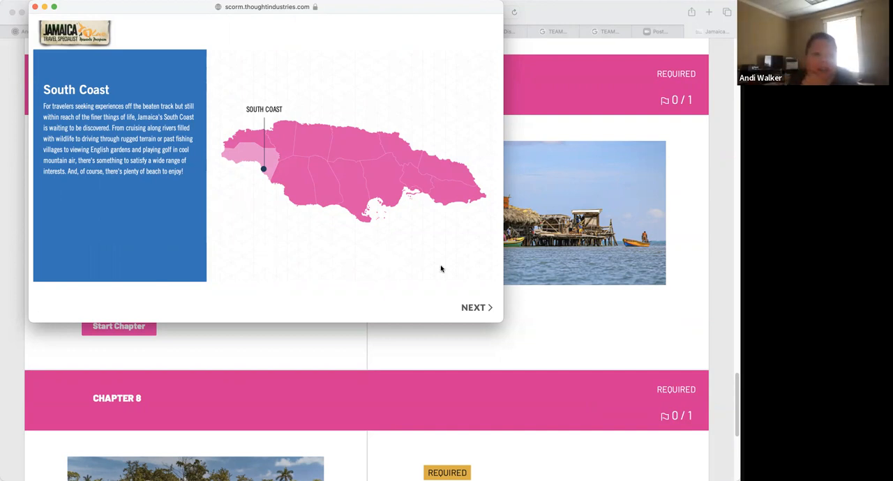
{"action": "left_click", "coordinate": [477, 307]}
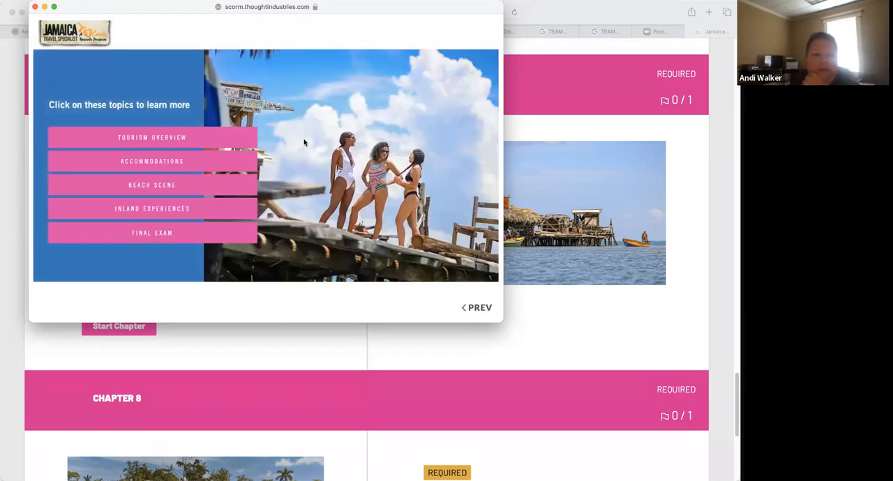
Go through the South Coast Tourism Overview slides and return to the topics menu.
{"action": "left_click", "coordinate": [191, 143]}
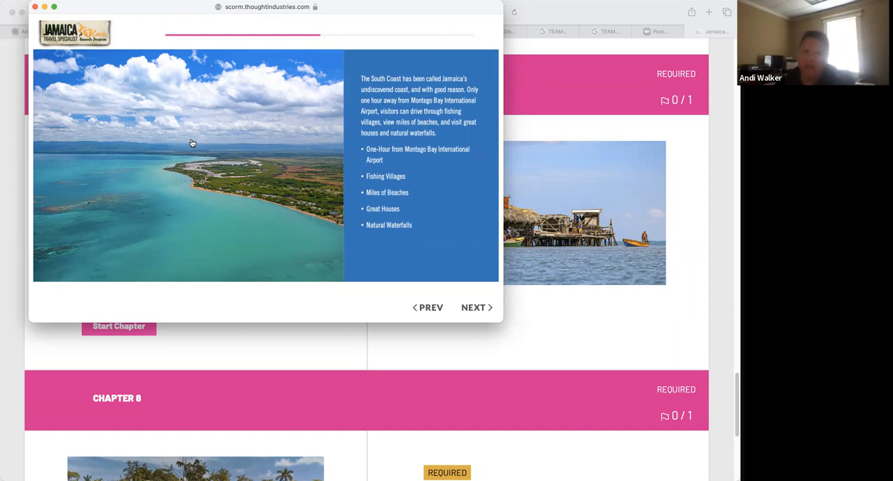
{"action": "left_click", "coordinate": [474, 307]}
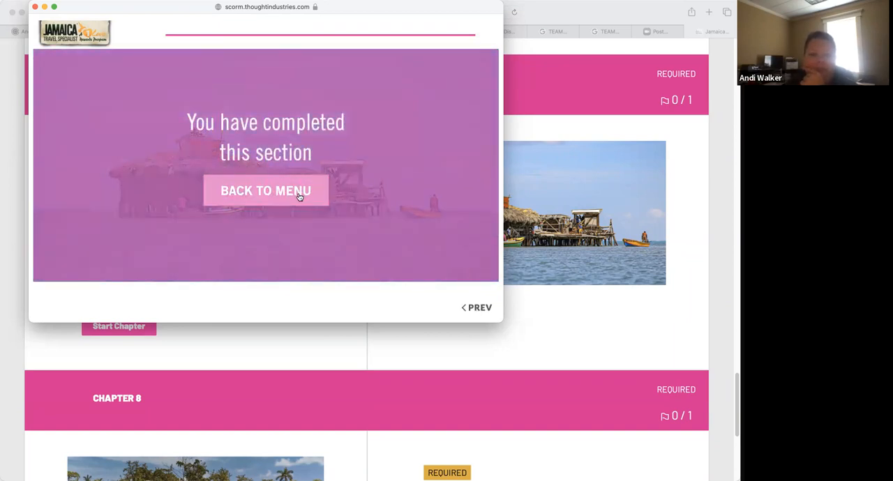
{"action": "left_click", "coordinate": [298, 194]}
Read the Accommodations slide, answer its pop quiz with Sandals South Coast, and return to the menu.
{"action": "left_click", "coordinate": [253, 163]}
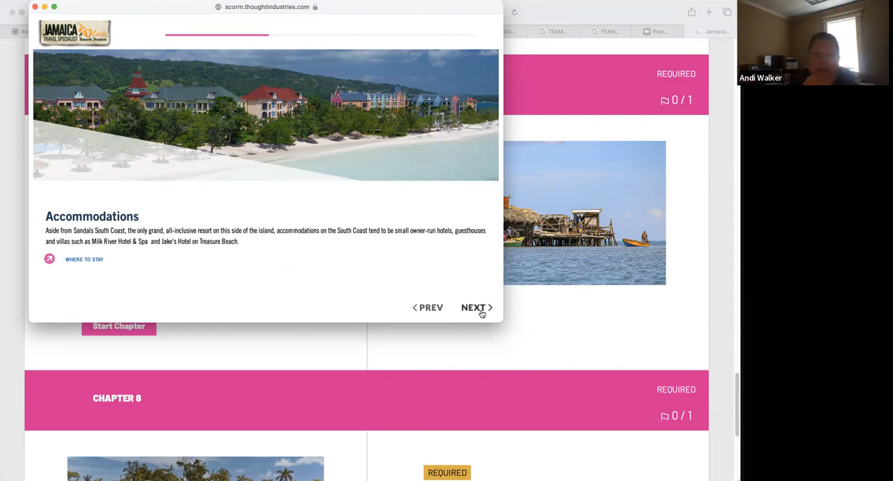
{"action": "left_click", "coordinate": [481, 313]}
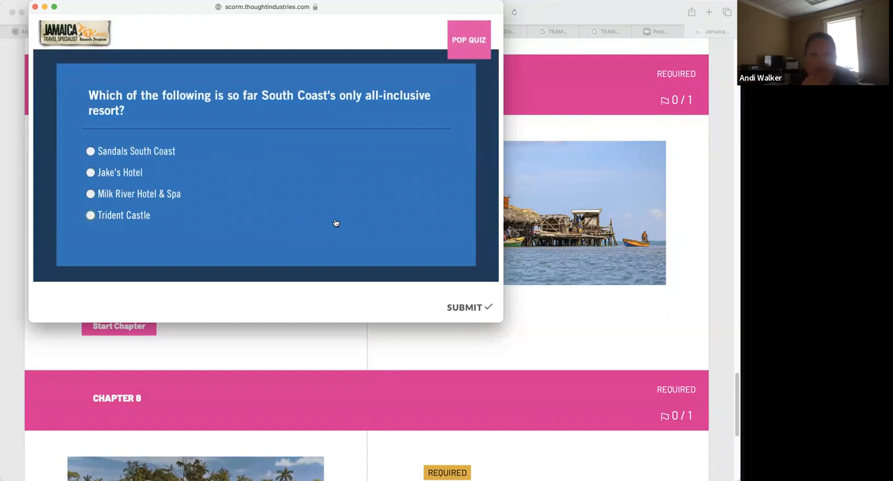
{"action": "left_click", "coordinate": [159, 153]}
{"action": "left_click", "coordinate": [461, 309]}
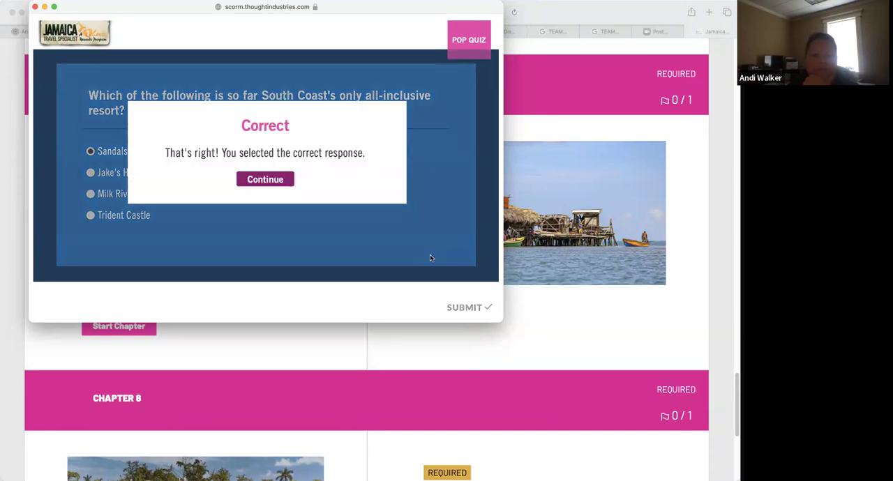
{"action": "left_click", "coordinate": [268, 178]}
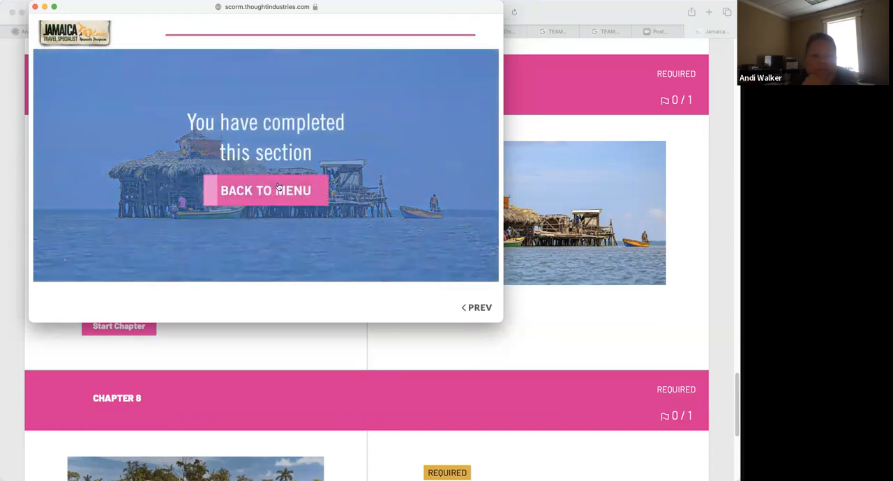
{"action": "left_click", "coordinate": [279, 190]}
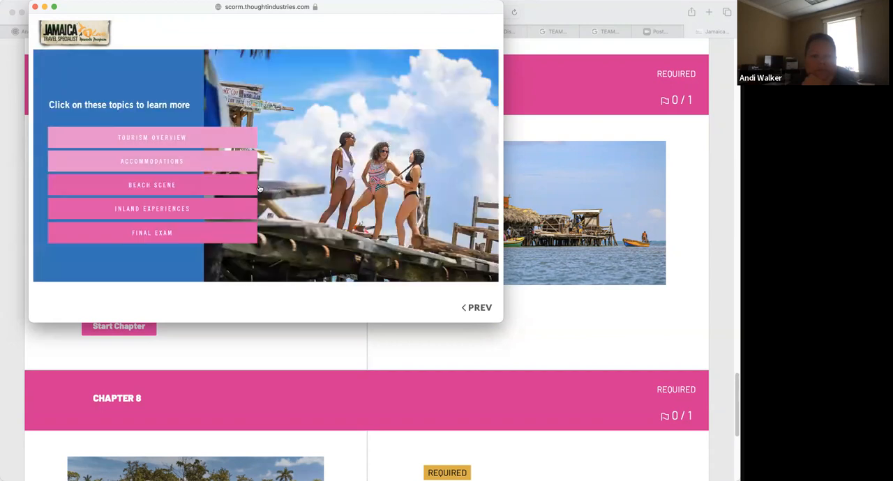
Read the Beach Scene section's Treasure Beach slide and advance past it.
{"action": "left_click", "coordinate": [251, 185]}
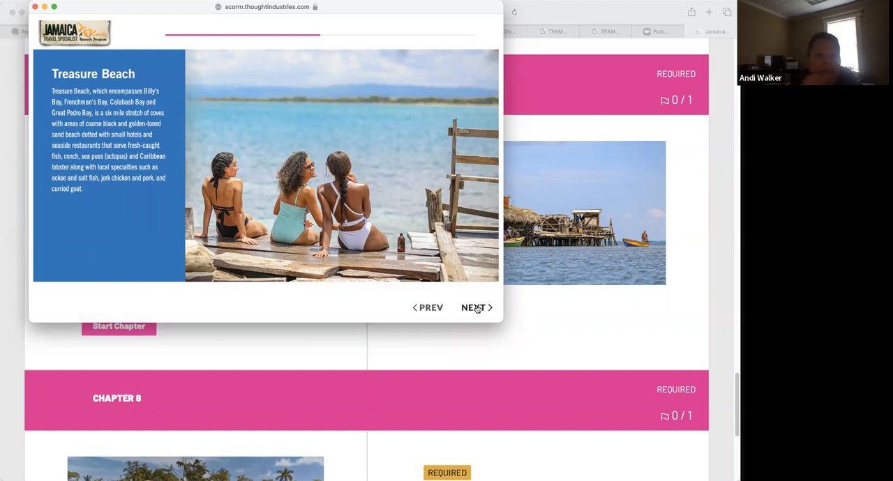
{"action": "left_click", "coordinate": [474, 307]}
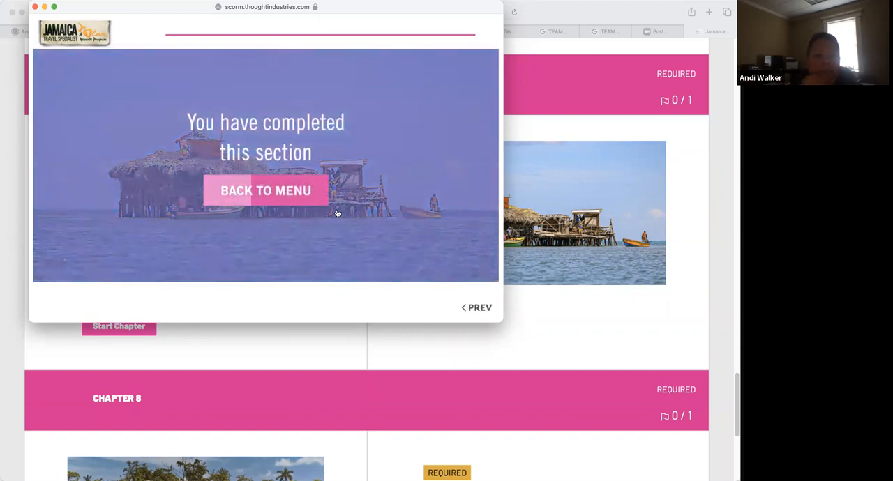
From the menu, begin Inland Experiences and move from Scenic and Historical Journeys to Savanna-La-Mar.
{"action": "left_click", "coordinate": [312, 202]}
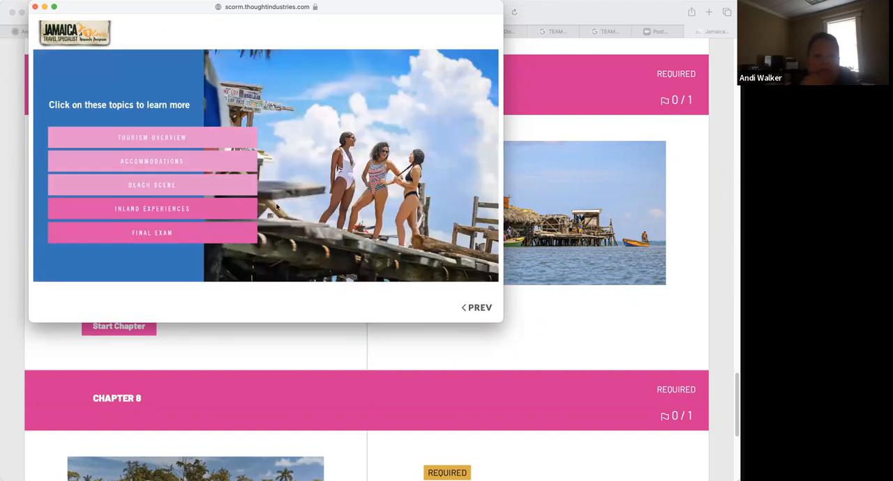
{"action": "left_click", "coordinate": [152, 208]}
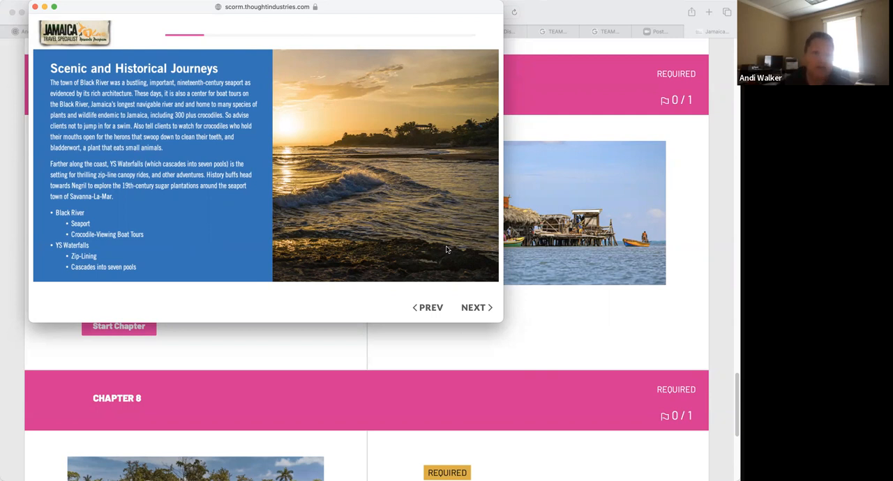
{"action": "left_click", "coordinate": [479, 309]}
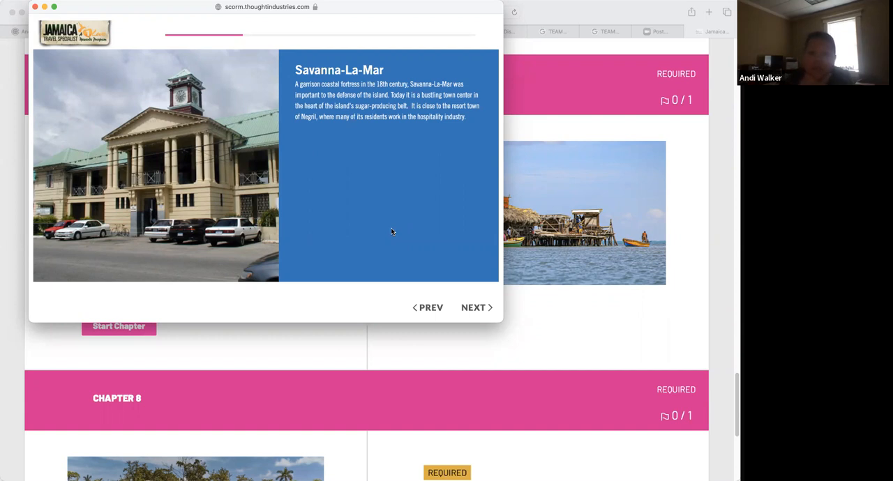
Advance through Fruit & Vegetable Farming, Appleton Estate, Taking the Cure and Mandeville to the Black River pop quiz.
{"action": "left_click", "coordinate": [479, 309]}
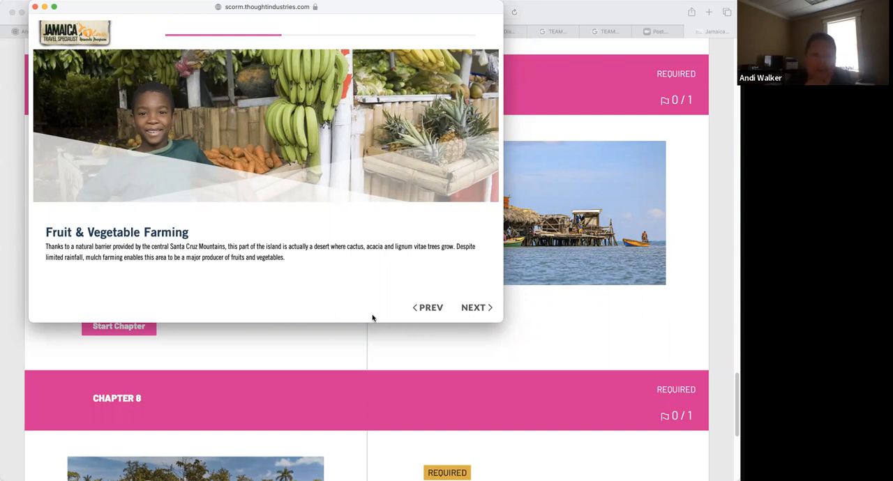
{"action": "left_click", "coordinate": [478, 308]}
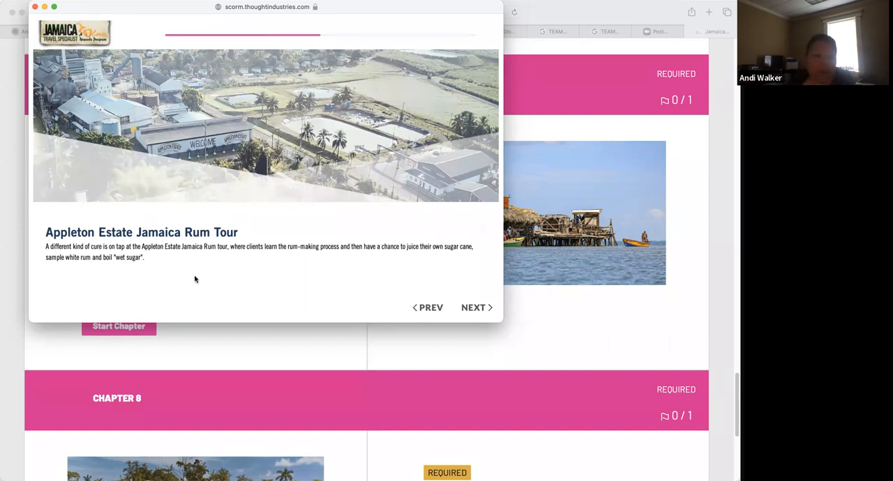
{"action": "left_click", "coordinate": [481, 310]}
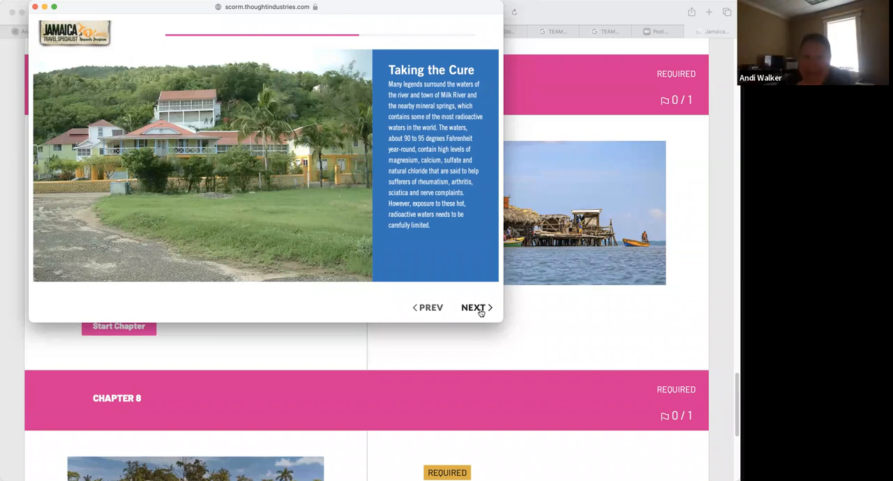
{"action": "left_click", "coordinate": [480, 310]}
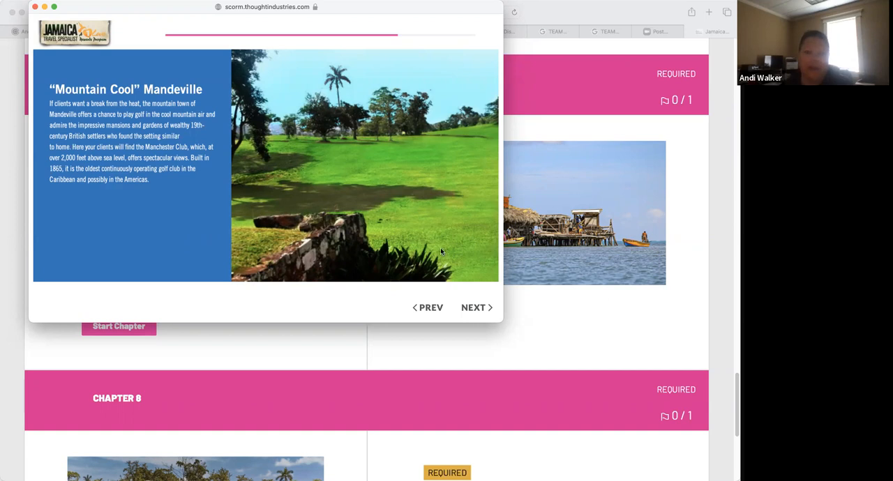
{"action": "left_click", "coordinate": [473, 308]}
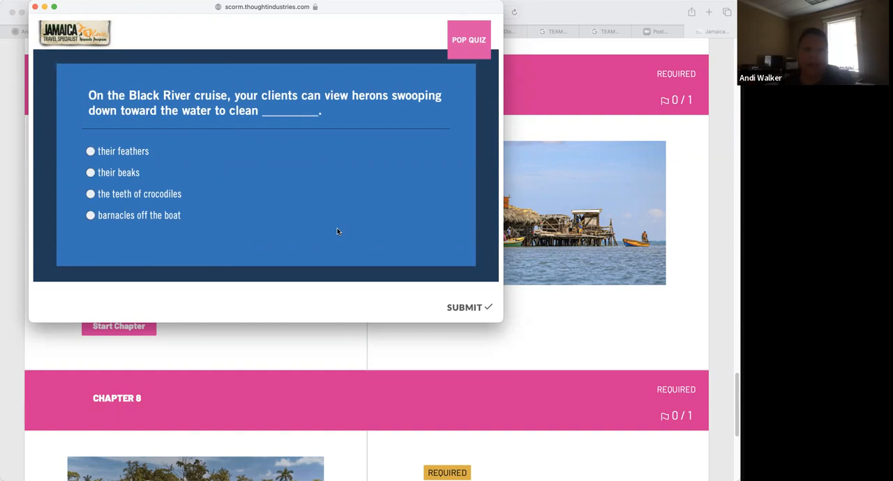
Answer the heron pop quiz with 'the teeth of crocodiles' and return to the topics menu.
{"action": "left_click", "coordinate": [174, 197]}
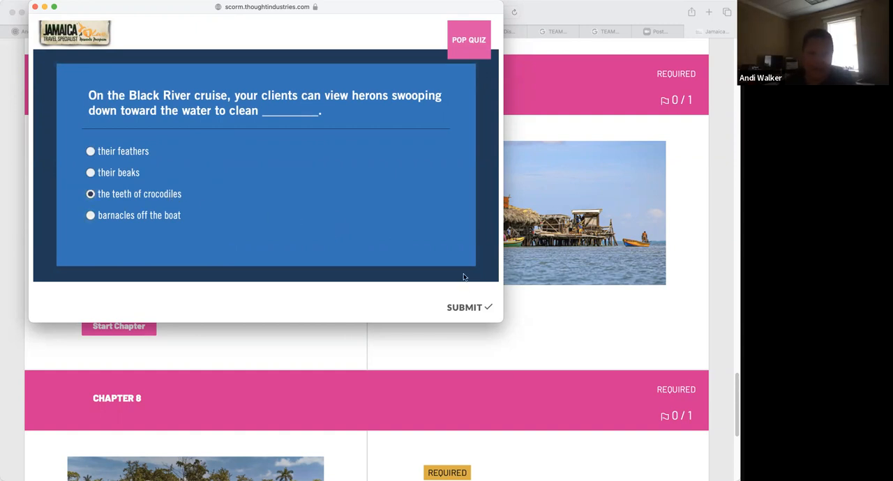
{"action": "left_click", "coordinate": [463, 308]}
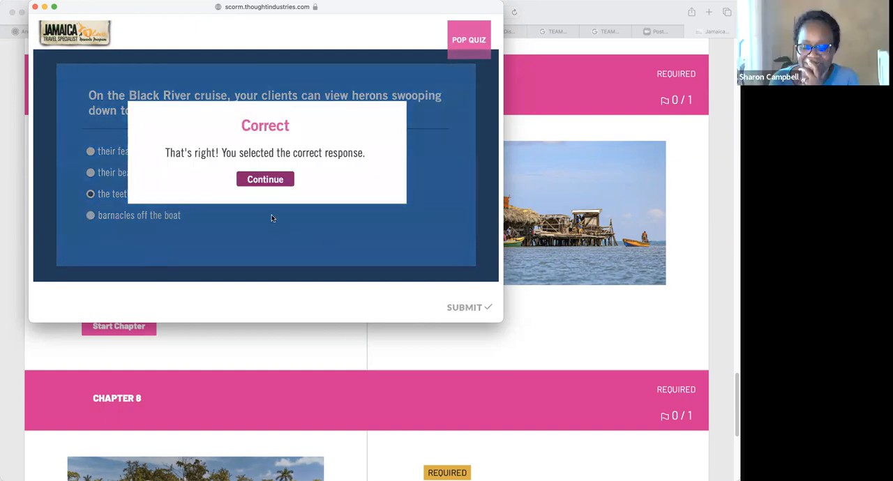
{"action": "left_click", "coordinate": [265, 180]}
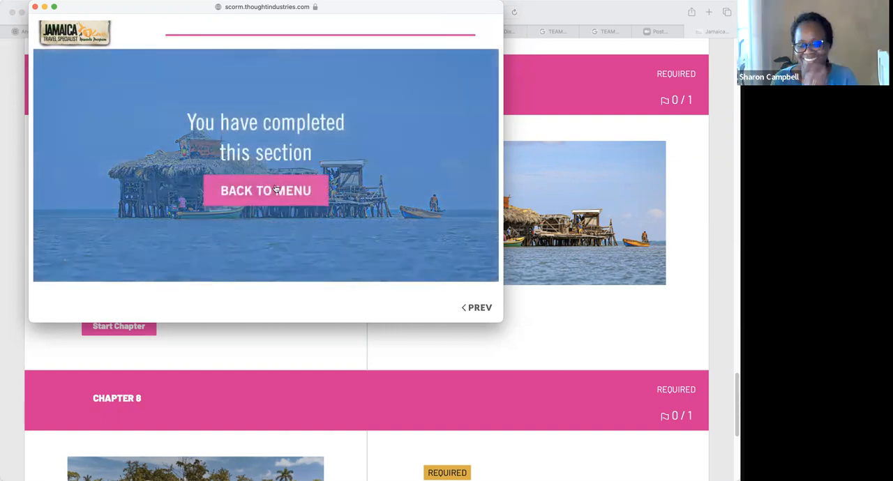
{"action": "left_click", "coordinate": [275, 188]}
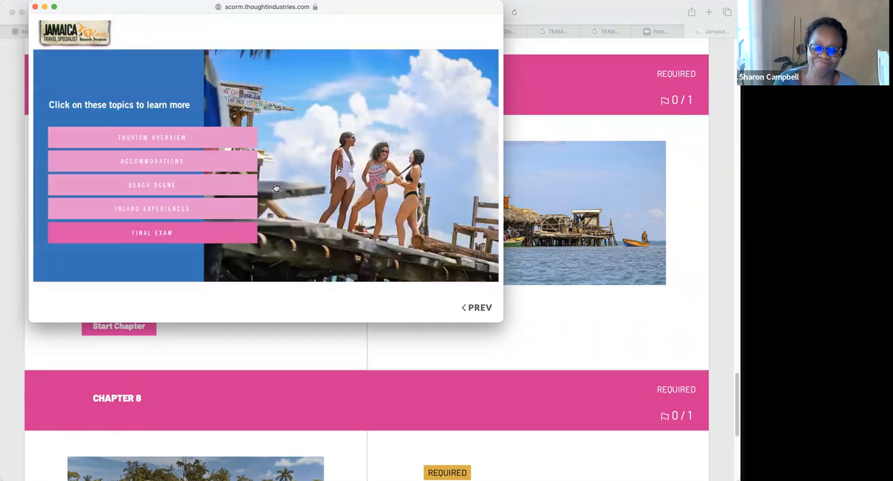
Start the South Coast final exam, answering 'All of the above' for Treasure Beach and 'longest' for Black River.
{"action": "left_click", "coordinate": [175, 237]}
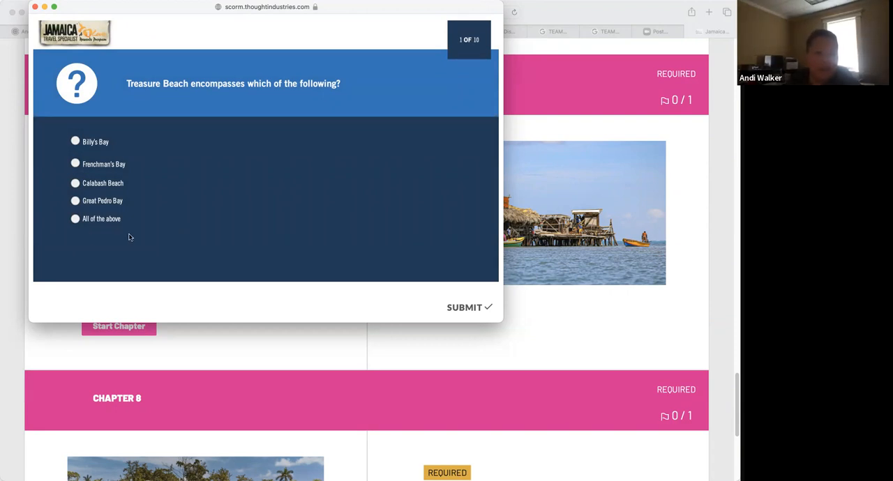
{"action": "left_click", "coordinate": [94, 221]}
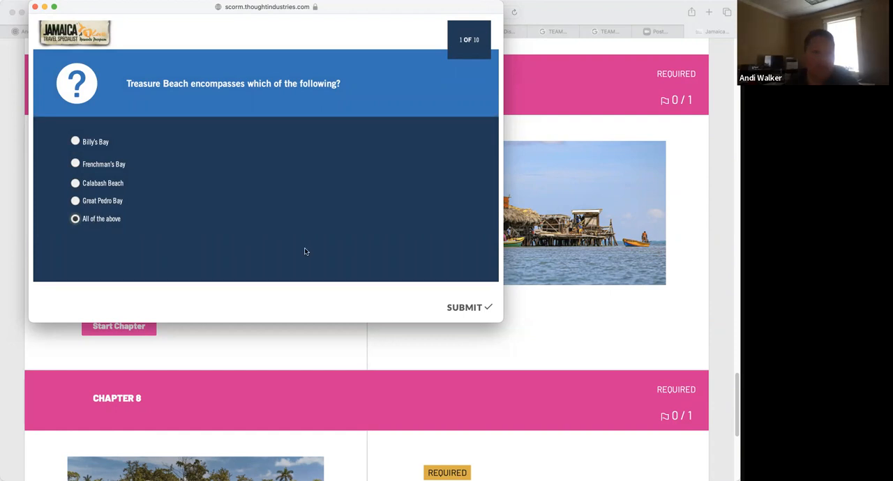
{"action": "left_click", "coordinate": [466, 308]}
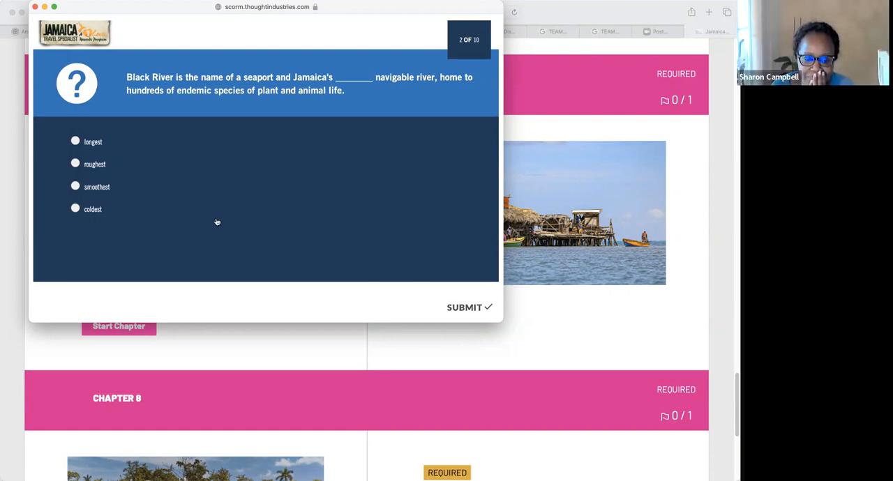
{"action": "left_click", "coordinate": [90, 142]}
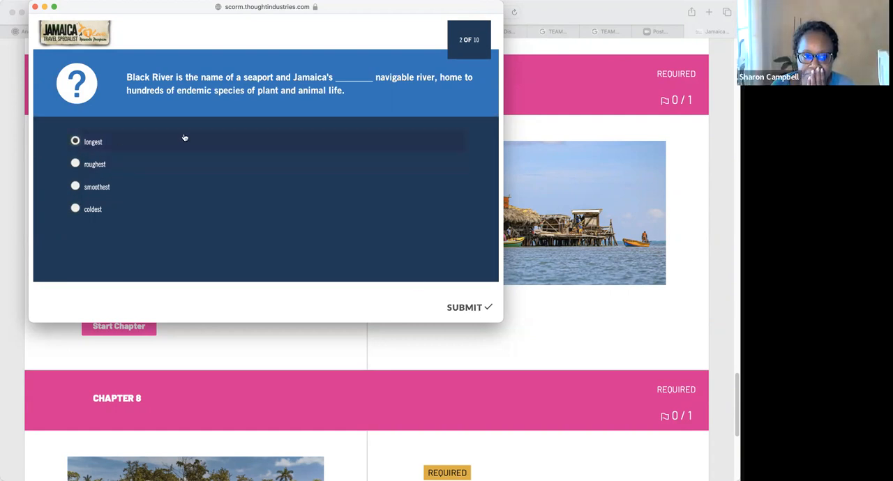
{"action": "left_click", "coordinate": [464, 308]}
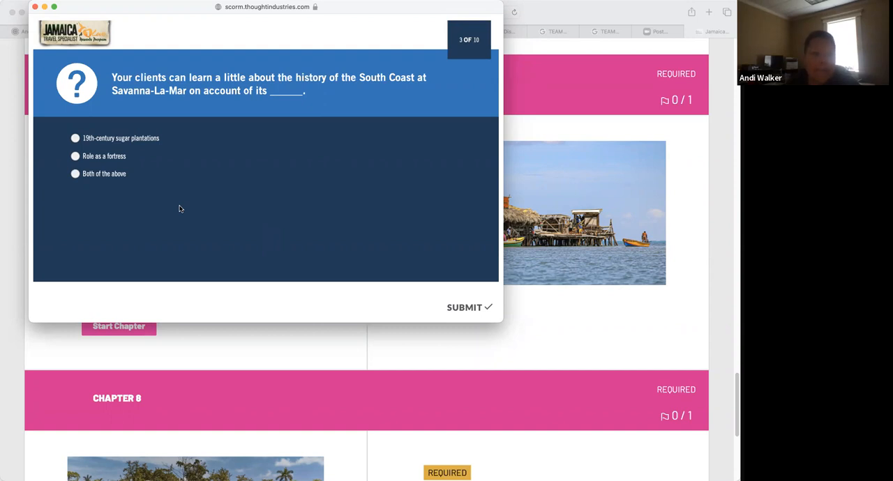
Choose '19th-century sugar plantations' as the answer to question 3.
{"action": "left_click", "coordinate": [148, 141]}
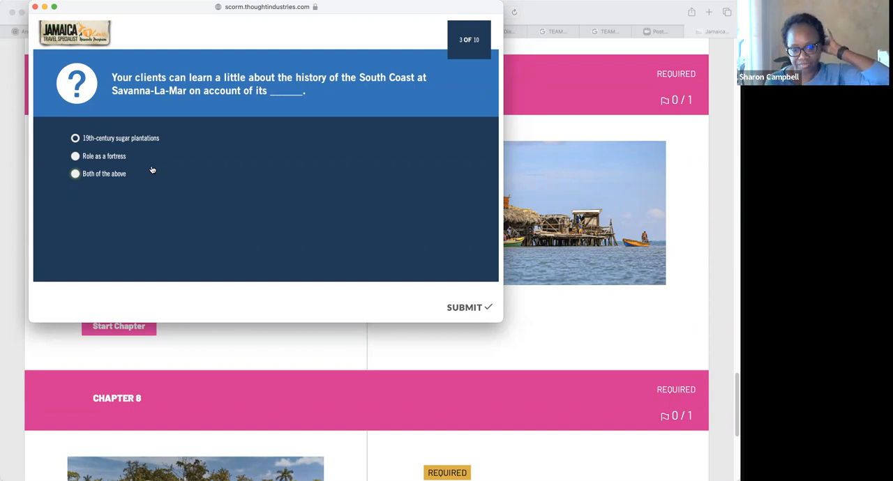
Submit question 3, then answer question 4 as 'off the beaten path with upscale amenities' and submit.
{"action": "left_click", "coordinate": [458, 310]}
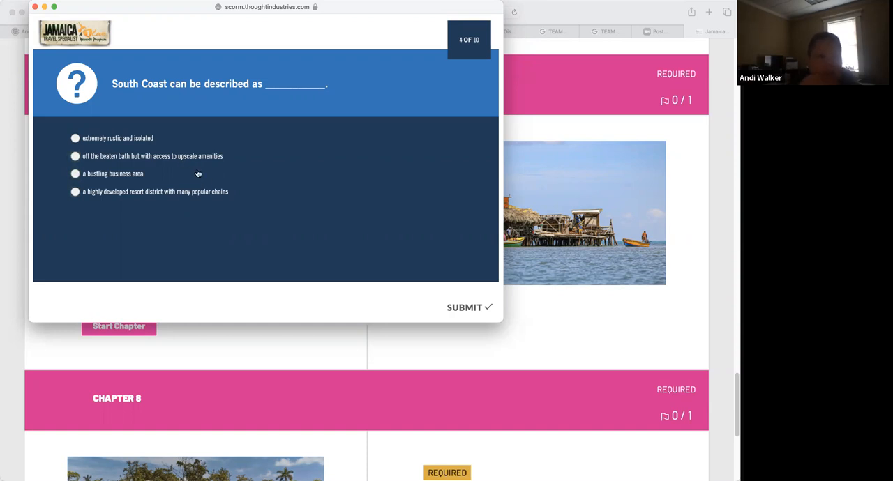
{"action": "left_click", "coordinate": [145, 141]}
{"action": "left_click", "coordinate": [185, 158]}
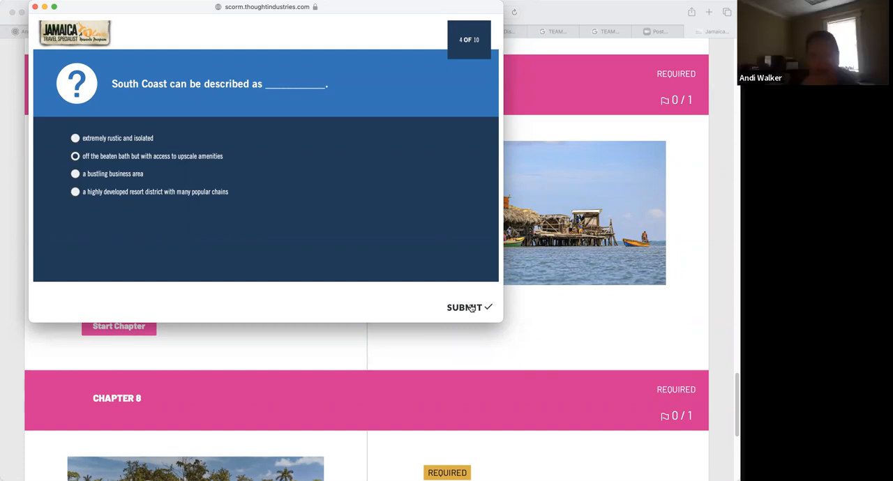
{"action": "left_click", "coordinate": [471, 308]}
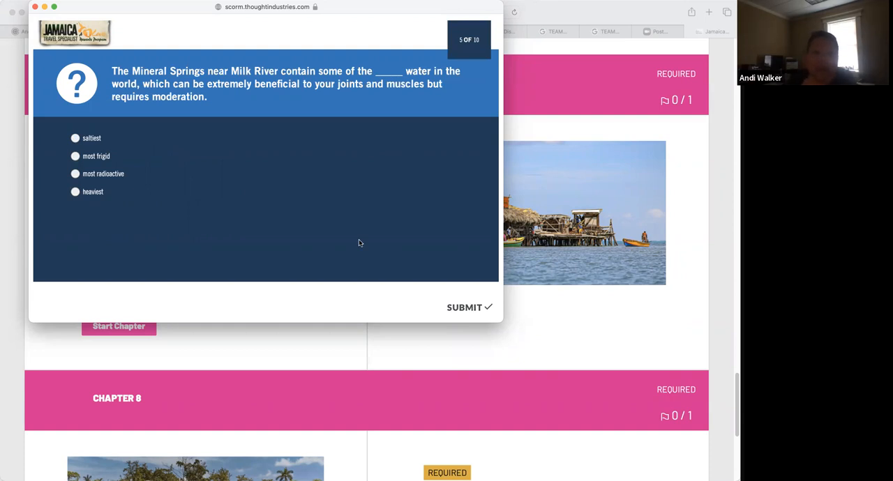
Answer questions 5-7 with 'most radioactive', 'Appleton Estate' and 'ziplining', submitting each.
{"action": "left_click", "coordinate": [115, 175]}
{"action": "left_click", "coordinate": [466, 310]}
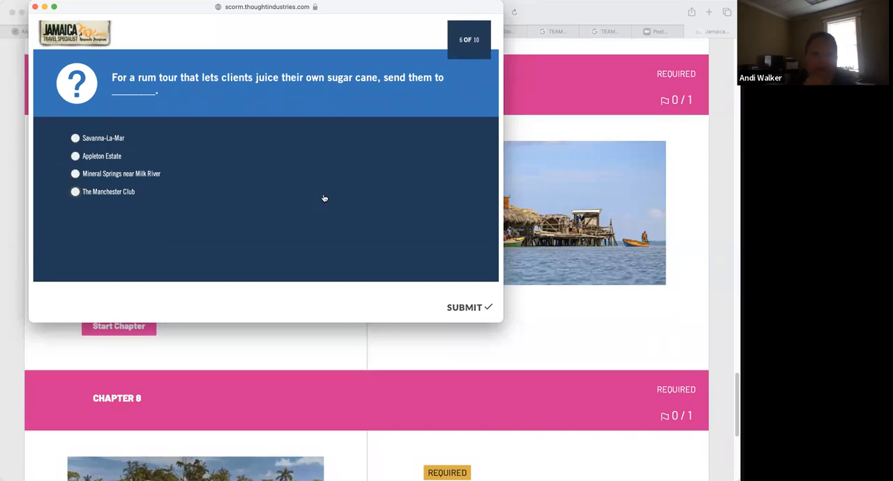
{"action": "left_click", "coordinate": [120, 158]}
{"action": "left_click", "coordinate": [462, 312]}
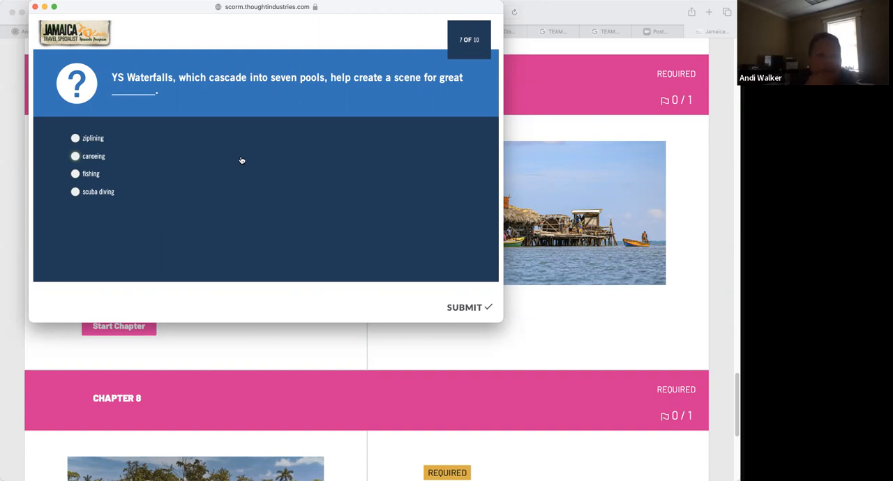
{"action": "left_click", "coordinate": [101, 142]}
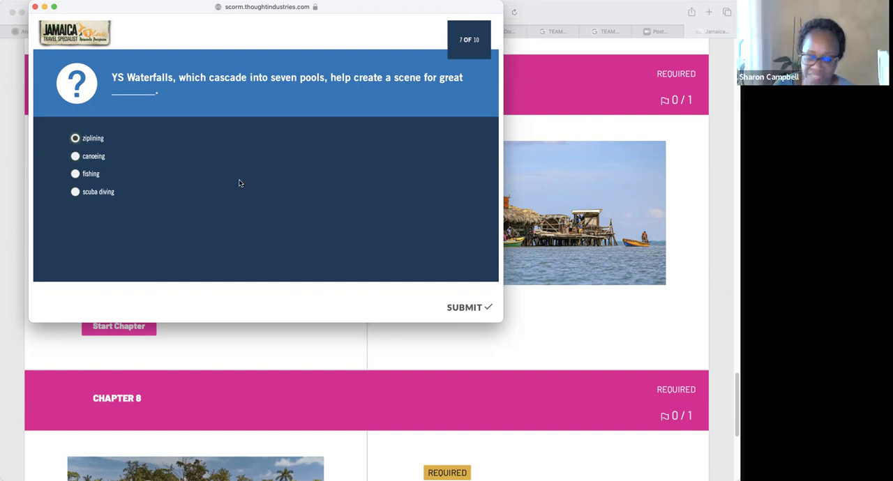
{"action": "left_click", "coordinate": [482, 309]}
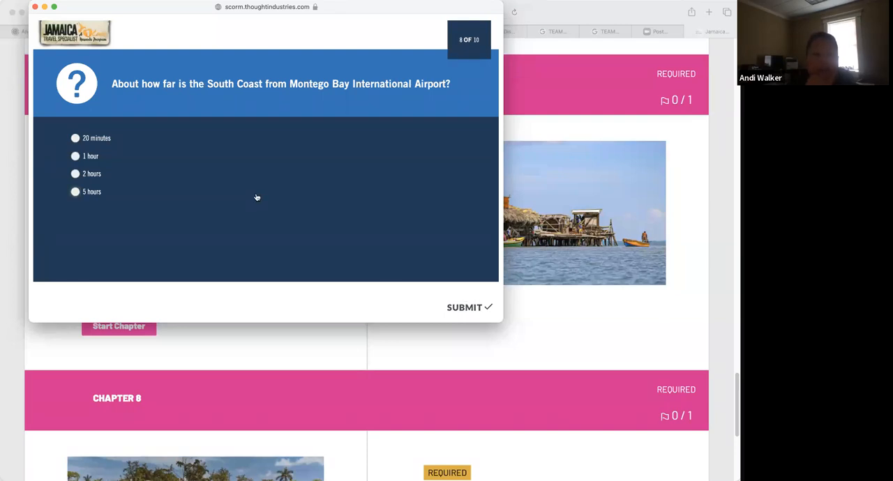
Answer questions 8-10 with '1 hour', 'small owner-run hotels' and 'undiscovered', reaching the 90% result.
{"action": "left_click", "coordinate": [75, 156]}
{"action": "left_click", "coordinate": [466, 308]}
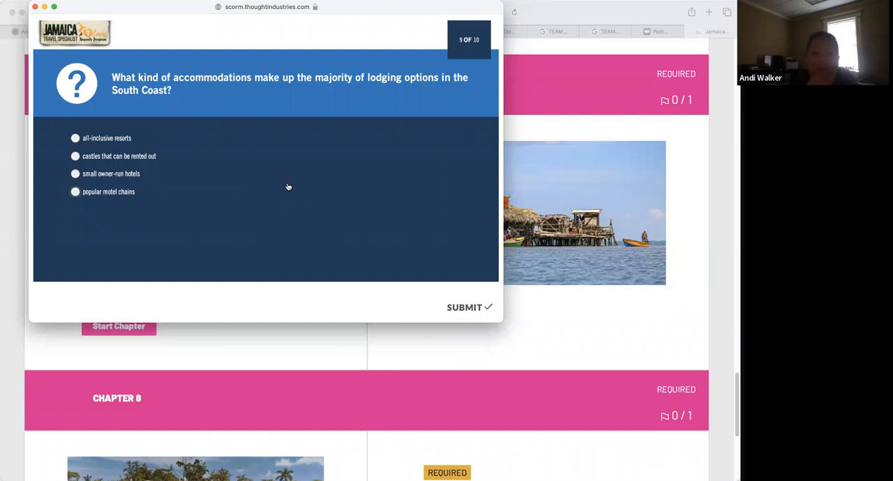
{"action": "left_click", "coordinate": [135, 174]}
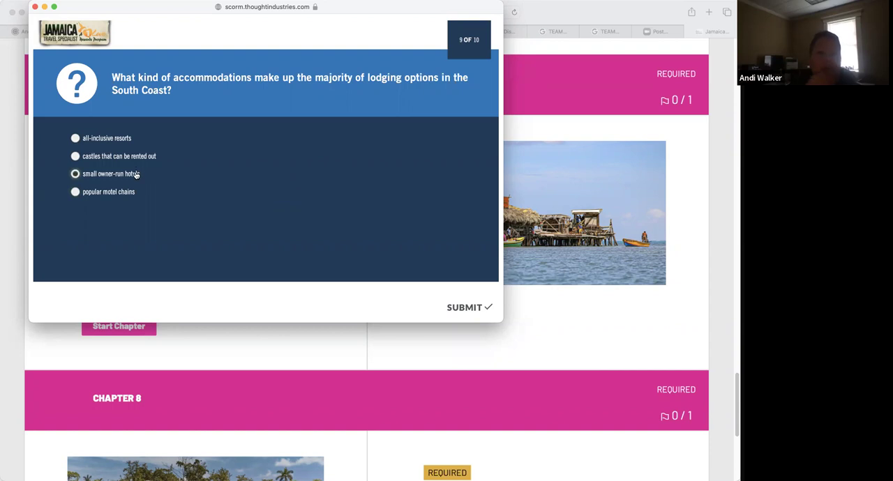
{"action": "left_click", "coordinate": [484, 309]}
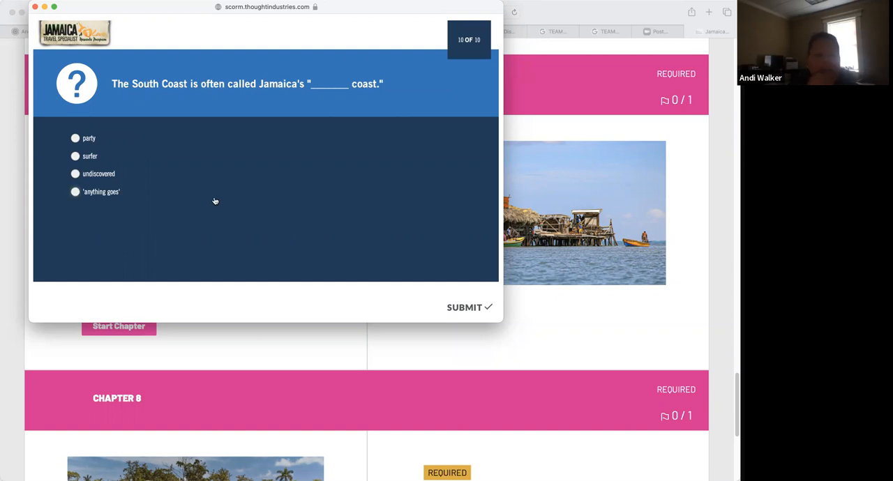
{"action": "left_click", "coordinate": [116, 175]}
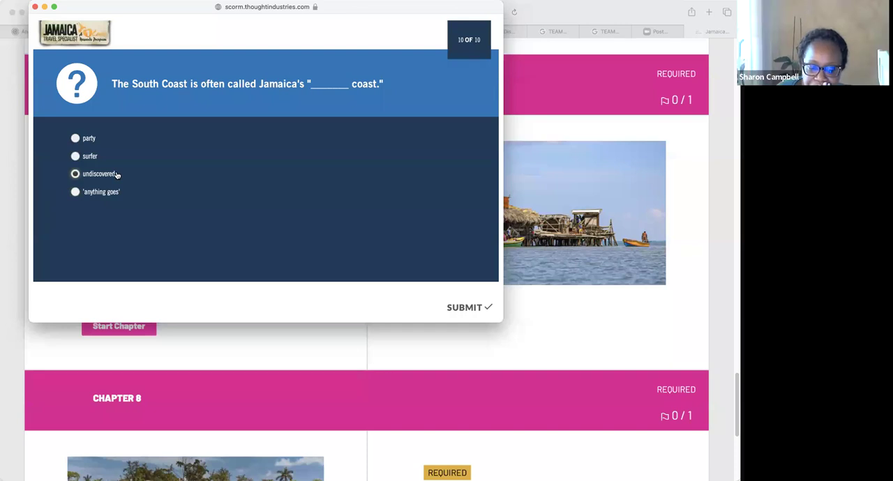
{"action": "left_click", "coordinate": [465, 311]}
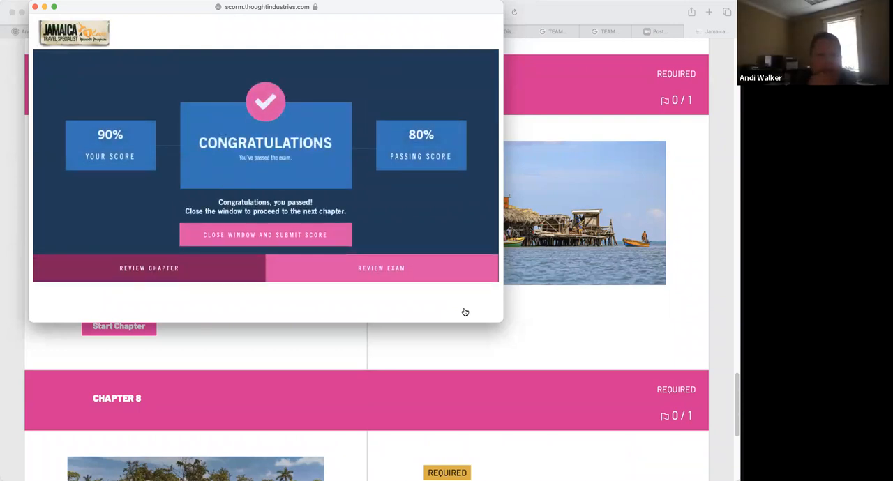
Review the marked answers, stepping through all ten questions back to the score summary.
{"action": "left_click", "coordinate": [381, 279]}
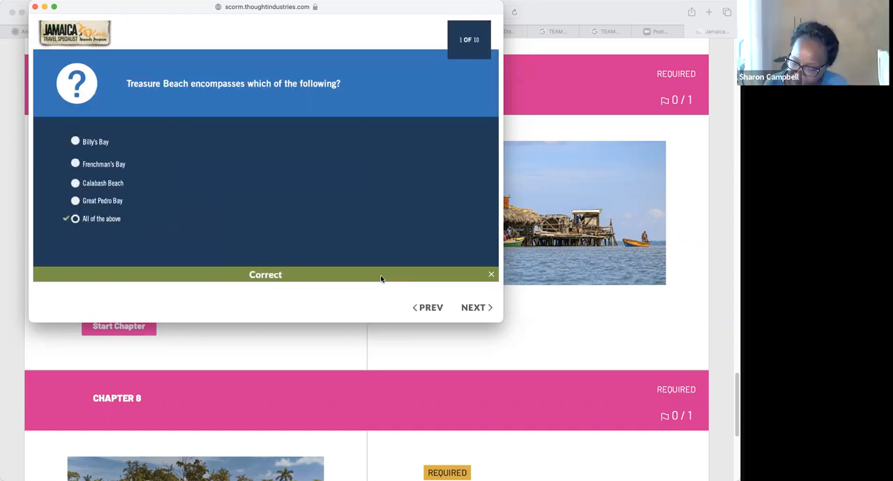
{"action": "left_click", "coordinate": [472, 307]}
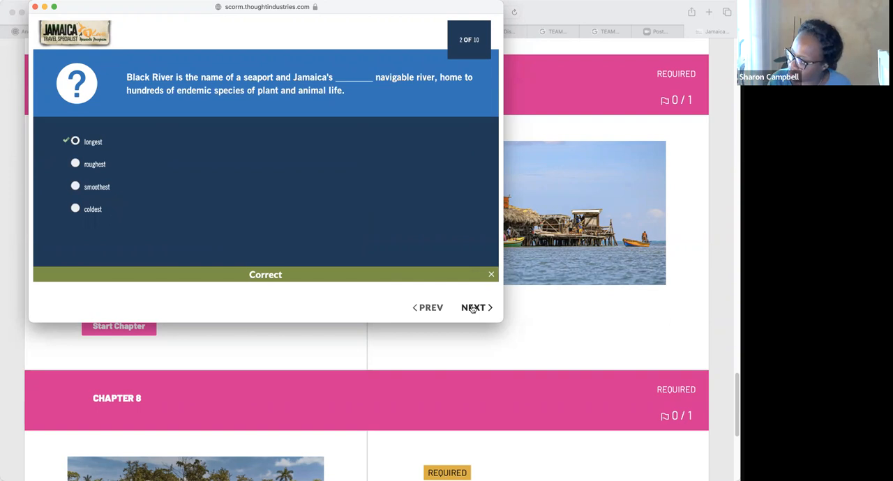
{"action": "left_click", "coordinate": [472, 308]}
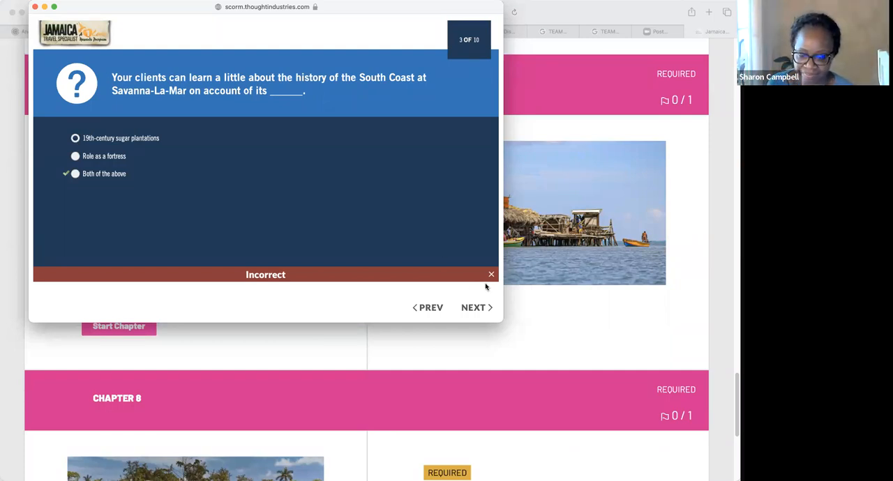
{"action": "left_click", "coordinate": [473, 307]}
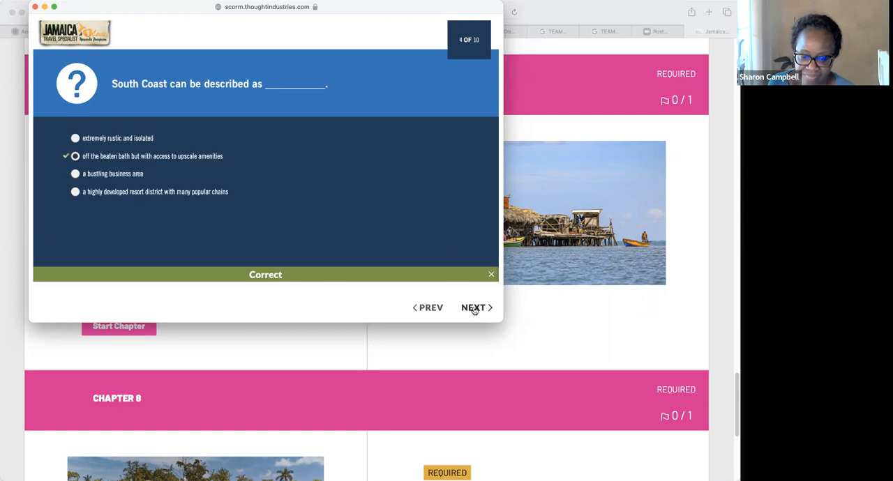
{"action": "left_click", "coordinate": [474, 310]}
{"action": "left_click", "coordinate": [474, 309]}
{"action": "left_click", "coordinate": [474, 309]}
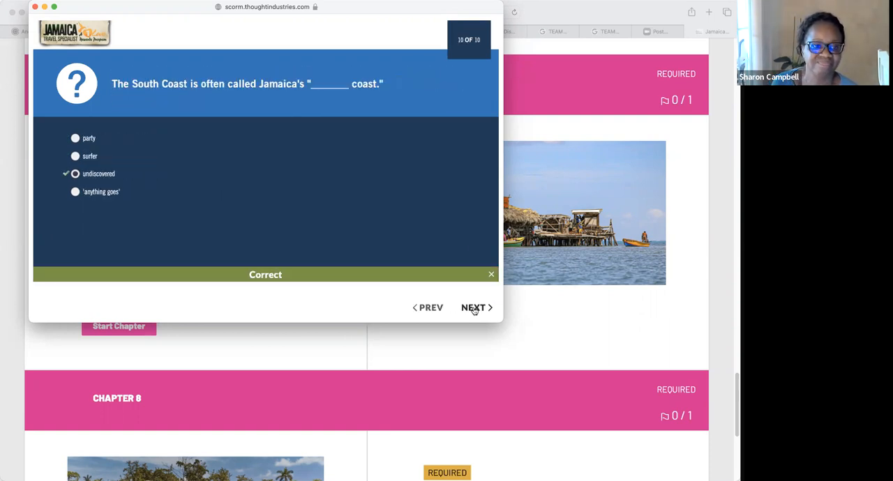
{"action": "left_click", "coordinate": [474, 309]}
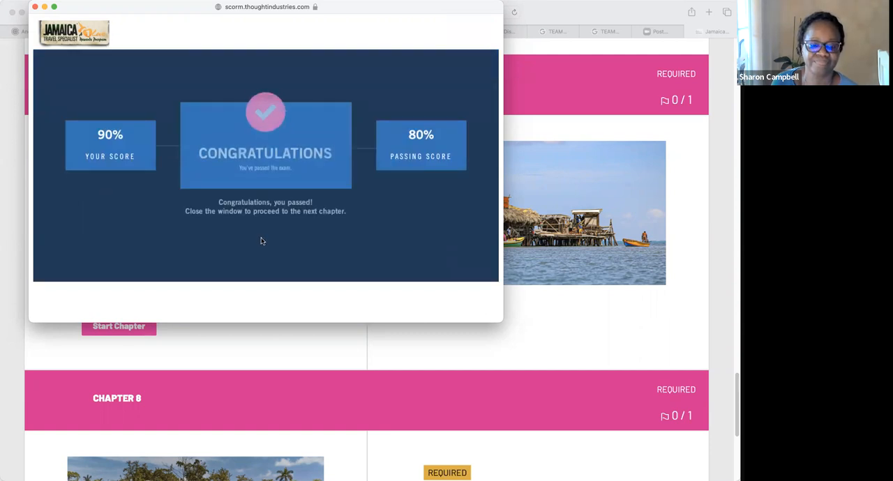
Close the exam window and submit the score, returning to the learning path.
{"action": "left_click", "coordinate": [262, 240]}
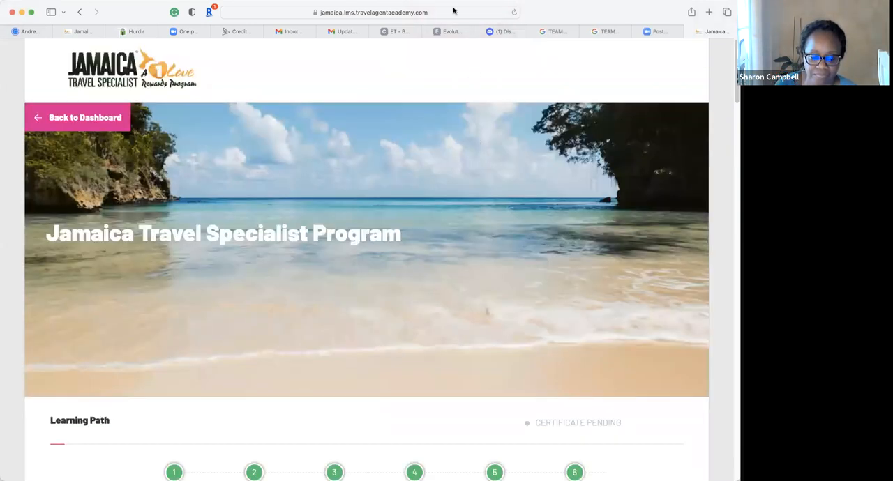
{"action": "scroll", "coordinate": [380, 320], "scroll_direction": "down", "scroll_amount": 8}
{"action": "scroll", "coordinate": [380, 320], "scroll_direction": "down", "scroll_amount": 5}
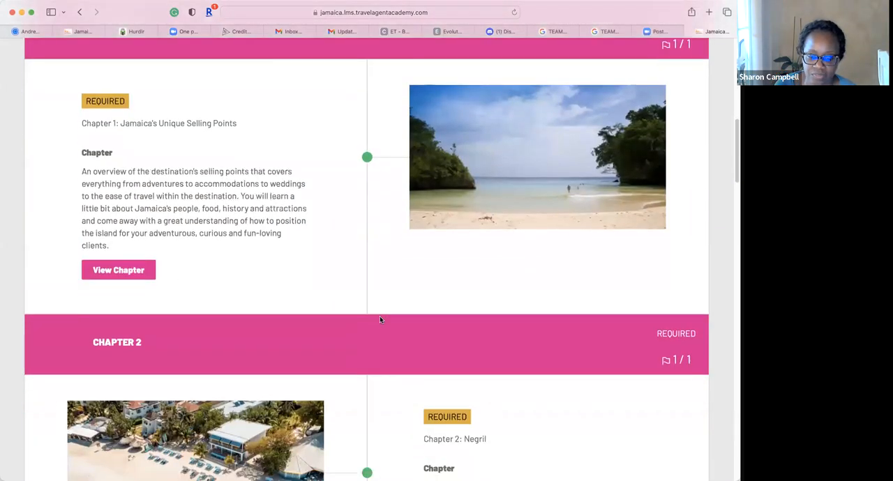
{"action": "scroll", "coordinate": [380, 320], "scroll_direction": "down", "scroll_amount": 5}
{"action": "scroll", "coordinate": [380, 320], "scroll_direction": "down", "scroll_amount": 4}
{"action": "scroll", "coordinate": [380, 320], "scroll_direction": "down", "scroll_amount": 8}
{"action": "scroll", "coordinate": [380, 321], "scroll_direction": "down", "scroll_amount": 2}
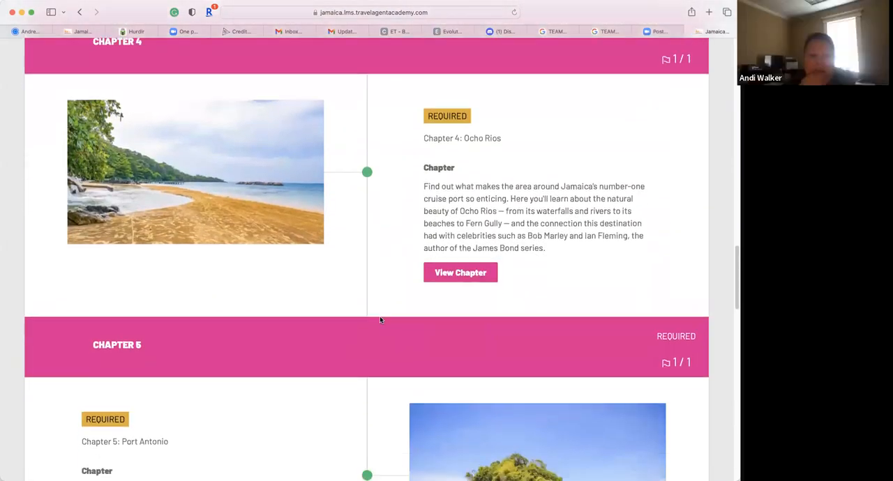
{"action": "scroll", "coordinate": [380, 320], "scroll_direction": "down", "scroll_amount": 6}
{"action": "scroll", "coordinate": [380, 320], "scroll_direction": "down", "scroll_amount": 3}
{"action": "scroll", "coordinate": [380, 320], "scroll_direction": "down", "scroll_amount": 1}
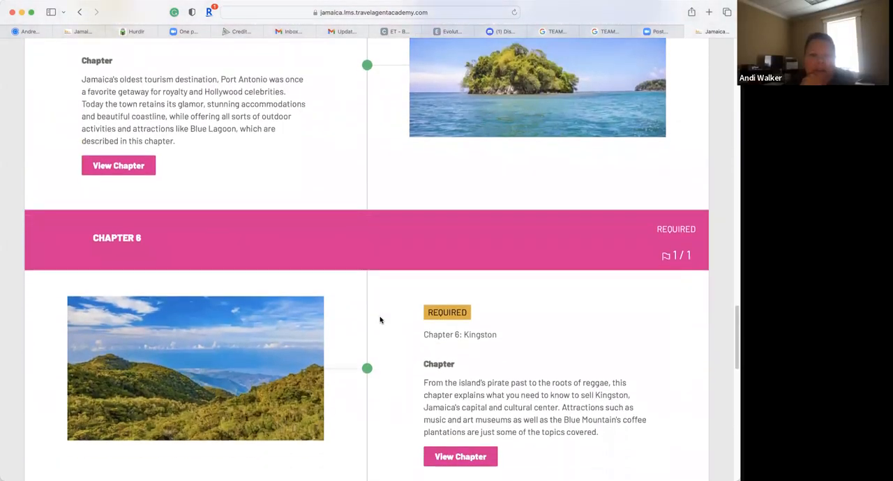
{"action": "scroll", "coordinate": [380, 320], "scroll_direction": "up", "scroll_amount": 5}
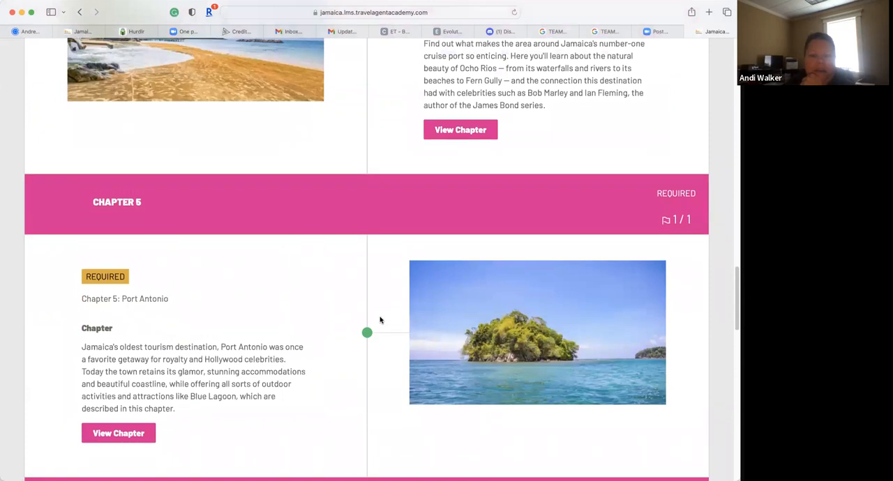
{"action": "scroll", "coordinate": [380, 320], "scroll_direction": "down", "scroll_amount": 6}
{"action": "scroll", "coordinate": [380, 320], "scroll_direction": "down", "scroll_amount": 5}
{"action": "scroll", "coordinate": [380, 320], "scroll_direction": "down", "scroll_amount": 2}
{"action": "scroll", "coordinate": [380, 320], "scroll_direction": "down", "scroll_amount": 5}
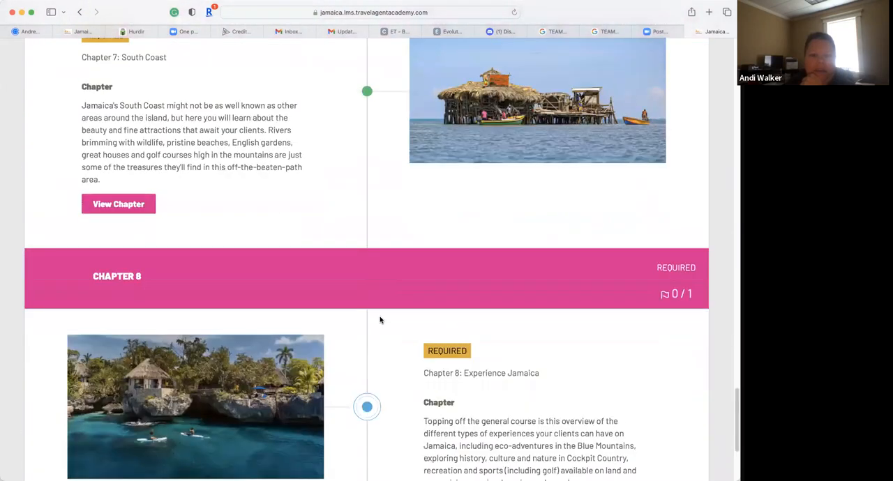
{"action": "scroll", "coordinate": [381, 320], "scroll_direction": "down", "scroll_amount": 2}
{"action": "scroll", "coordinate": [380, 320], "scroll_direction": "down", "scroll_amount": 1}
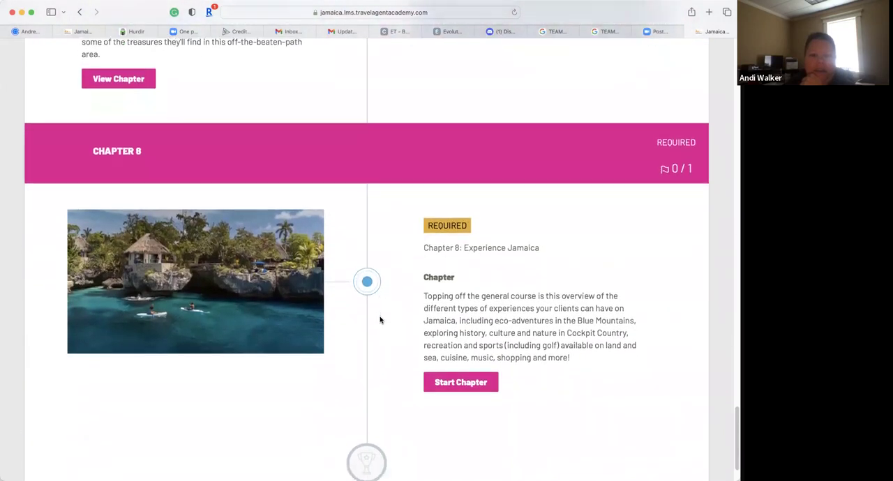
Start Chapter 8 and begin the Experience Jamaica lesson in its course window.
{"action": "left_click", "coordinate": [466, 388]}
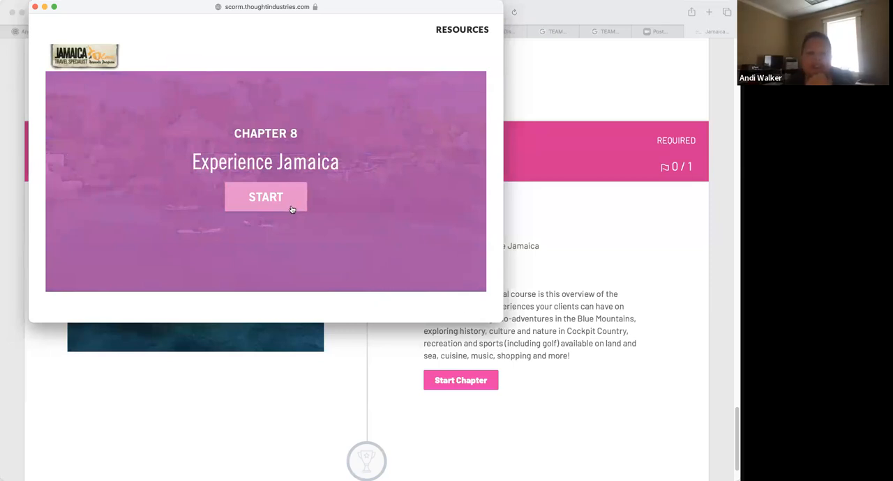
{"action": "left_click", "coordinate": [291, 208]}
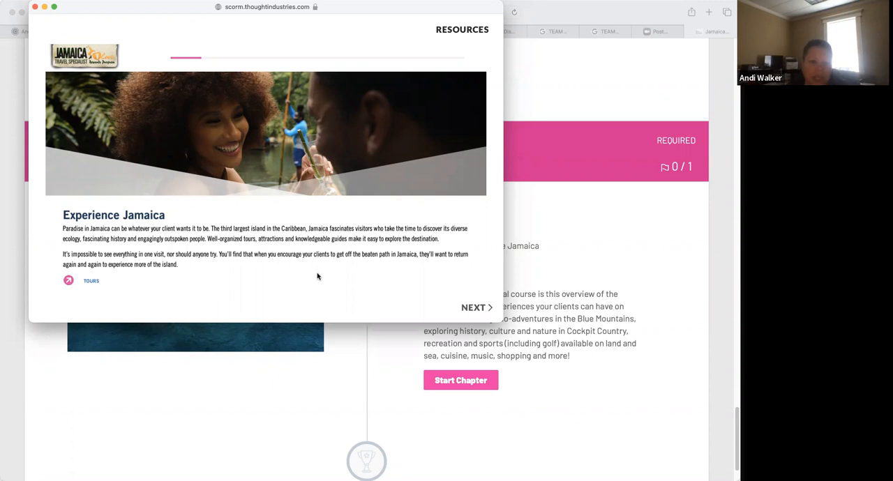
Advance from the Waterfalls, Rivers, Rainforest slide to The Blue Mountains slide.
{"action": "left_click", "coordinate": [491, 309]}
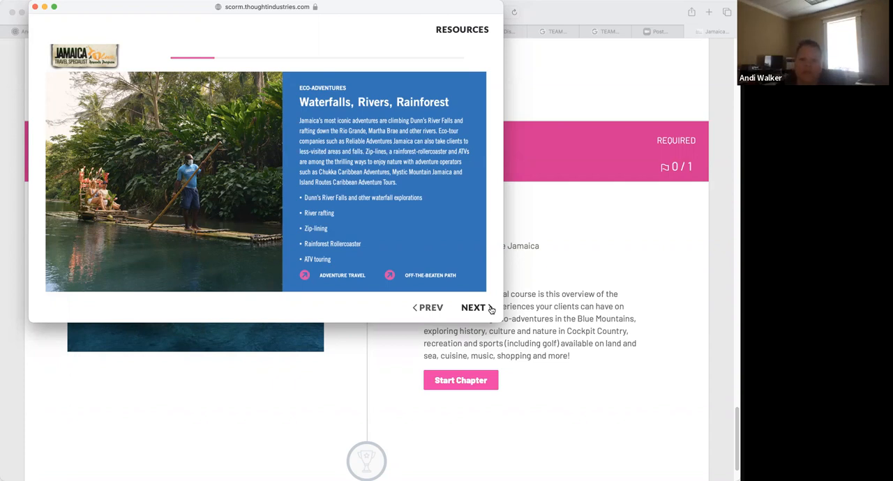
{"action": "left_click", "coordinate": [474, 309]}
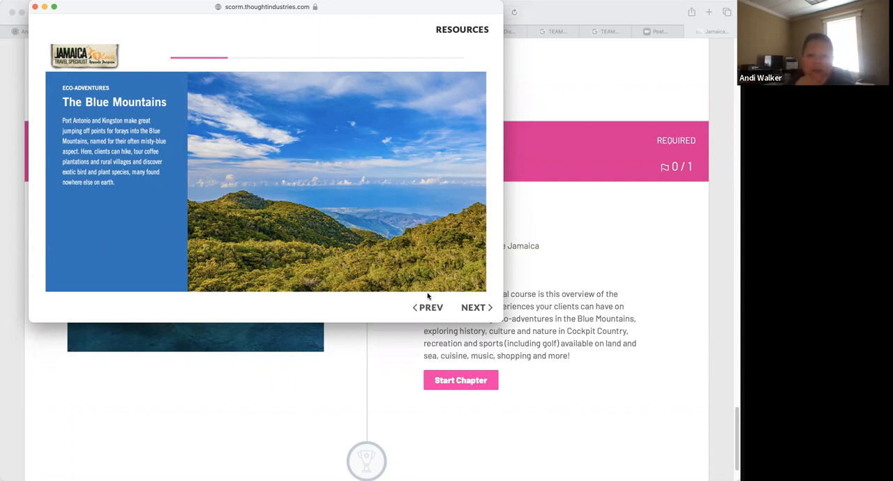
Advance past Special Interest Tours in the Blue Mountains to the Cockpit Country slide.
{"action": "left_click", "coordinate": [482, 307]}
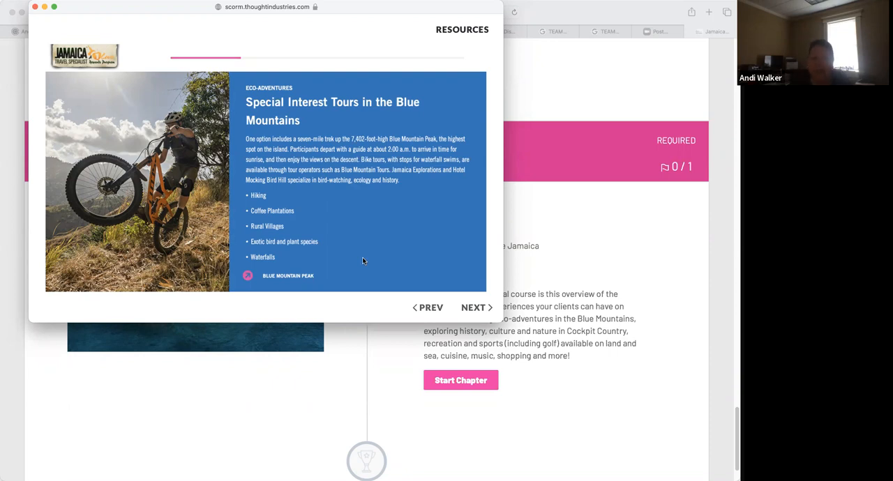
{"action": "left_click", "coordinate": [476, 308]}
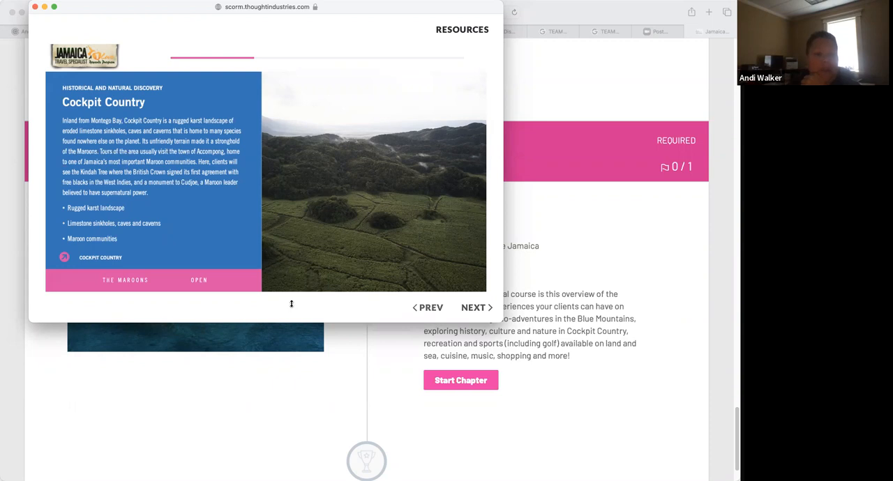
{"action": "left_click", "coordinate": [123, 283]}
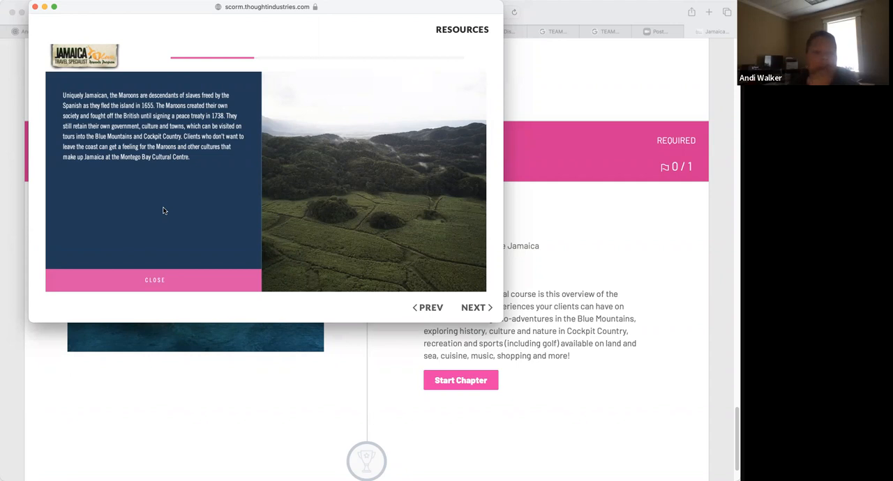
{"action": "left_click", "coordinate": [194, 286]}
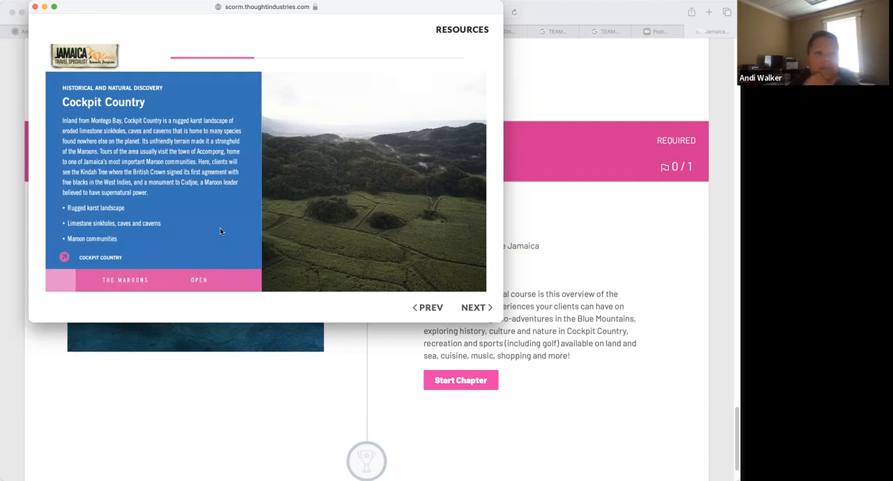
Enter the pop quiz and match Dunn's River Falls to Waterfall climb and Rio Grande, Martha Brae to River rafting.
{"action": "left_click", "coordinate": [473, 307]}
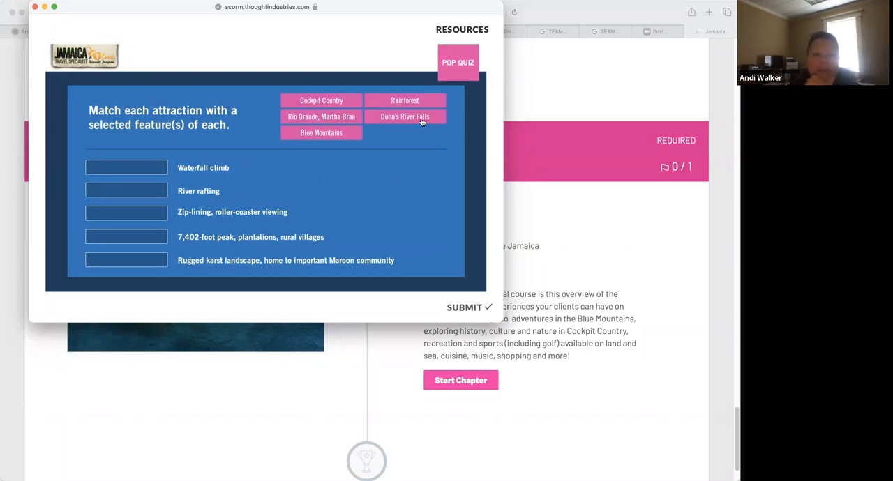
{"action": "left_click_drag", "start_coordinate": [420, 121], "coordinate": [266, 161]}
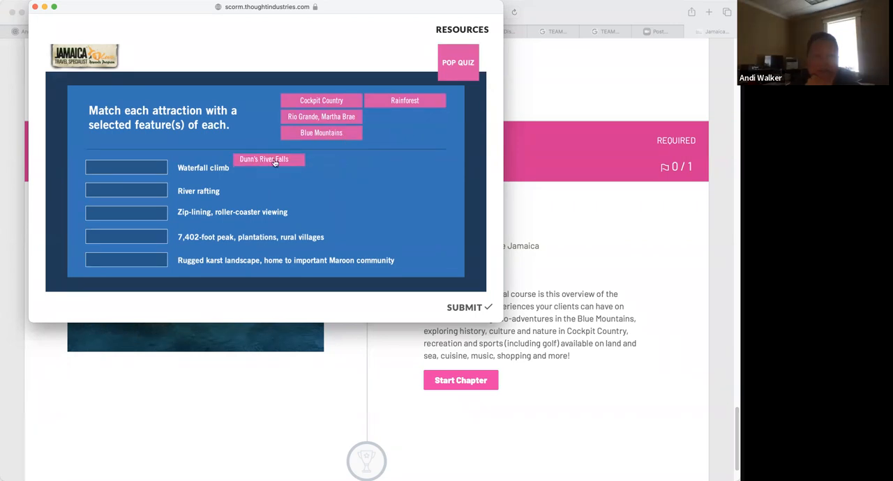
{"action": "left_click_drag", "start_coordinate": [266, 161], "coordinate": [170, 166]}
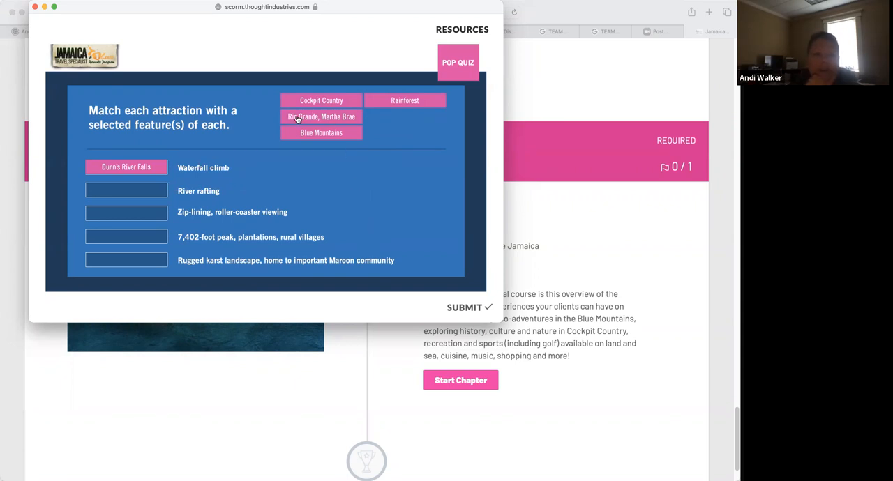
{"action": "left_click_drag", "start_coordinate": [297, 118], "coordinate": [259, 141]}
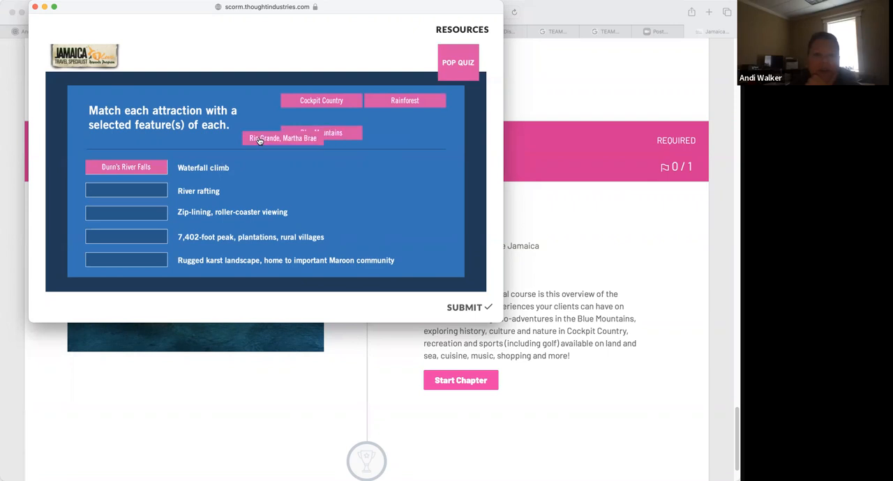
{"action": "mouse_move", "coordinate": [260, 140]}
{"action": "left_mouse_down"}
{"action": "mouse_move", "coordinate": [178, 180]}
{"action": "mouse_move", "coordinate": [139, 171]}
{"action": "mouse_move", "coordinate": [146, 195]}
{"action": "left_mouse_up"}
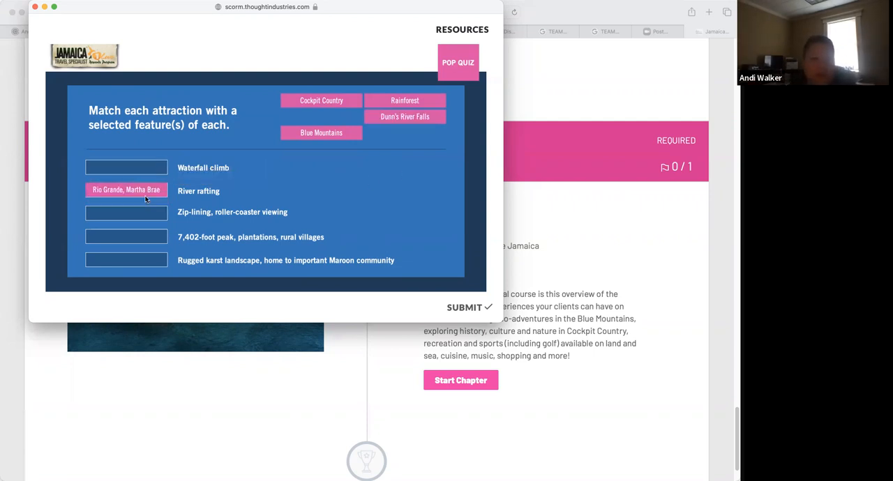
{"action": "left_click_drag", "start_coordinate": [405, 117], "coordinate": [209, 83]}
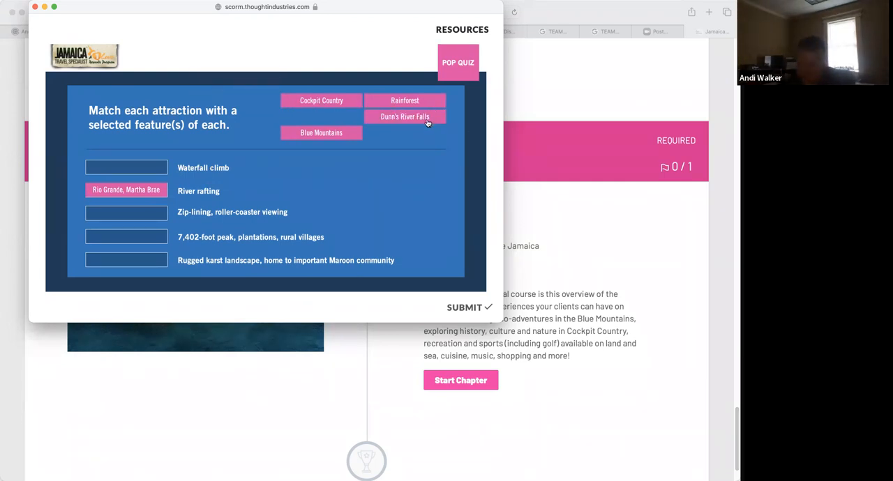
{"action": "left_click_drag", "start_coordinate": [427, 122], "coordinate": [168, 171]}
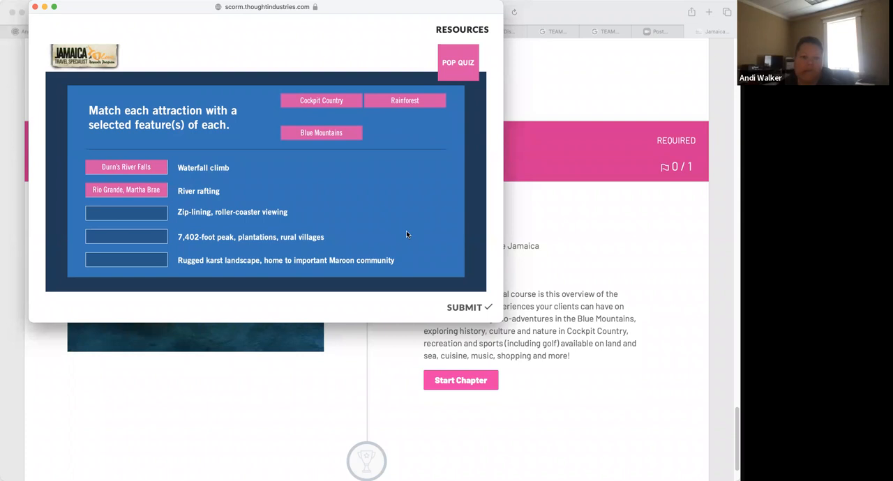
Match Cockpit Country to karst landscape, Blue Mountains to the 7,402-foot peak, Rainforest to zip-lining.
{"action": "left_click_drag", "start_coordinate": [307, 102], "coordinate": [127, 259]}
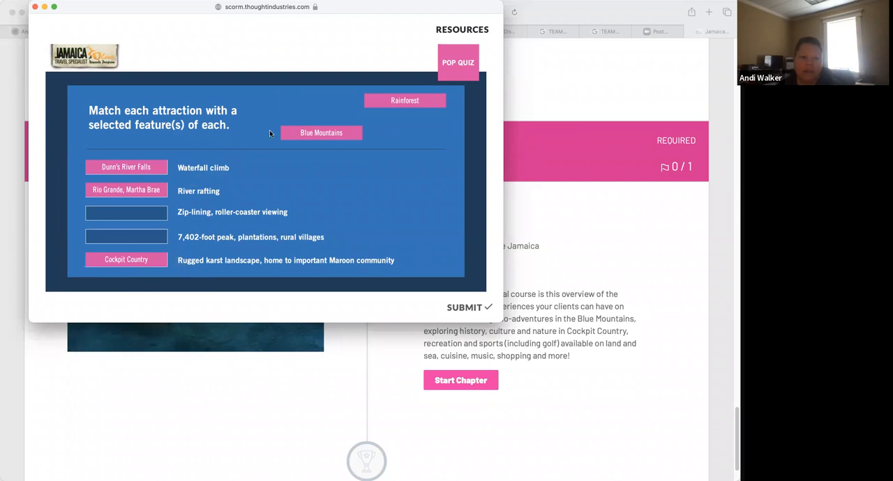
{"action": "left_click_drag", "start_coordinate": [320, 133], "coordinate": [127, 237]}
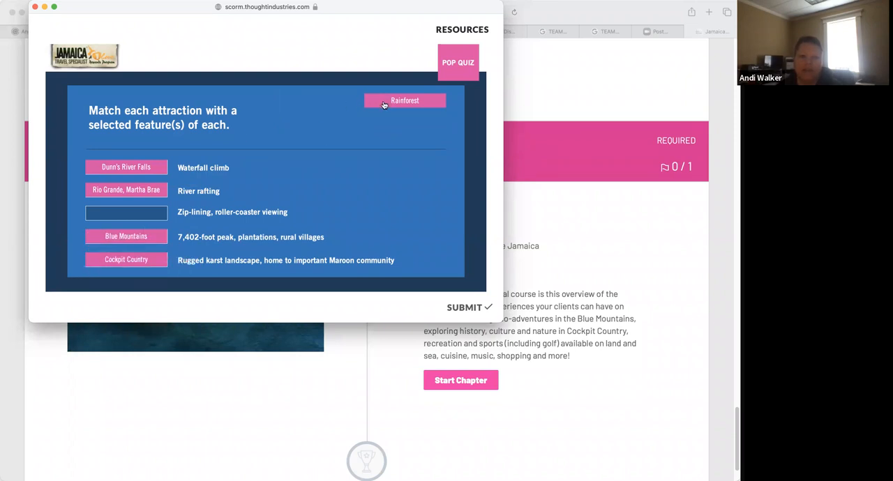
{"action": "mouse_move", "coordinate": [390, 101]}
{"action": "left_mouse_down"}
{"action": "mouse_move", "coordinate": [114, 222]}
{"action": "mouse_move", "coordinate": [127, 213]}
{"action": "left_mouse_up"}
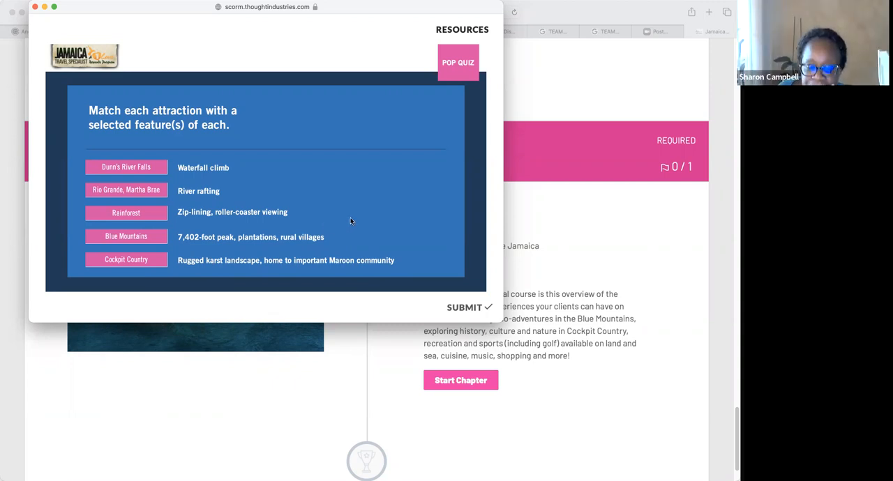
Submit the pop quiz, accept the Correct result and continue to the Sports slide.
{"action": "left_click", "coordinate": [489, 308]}
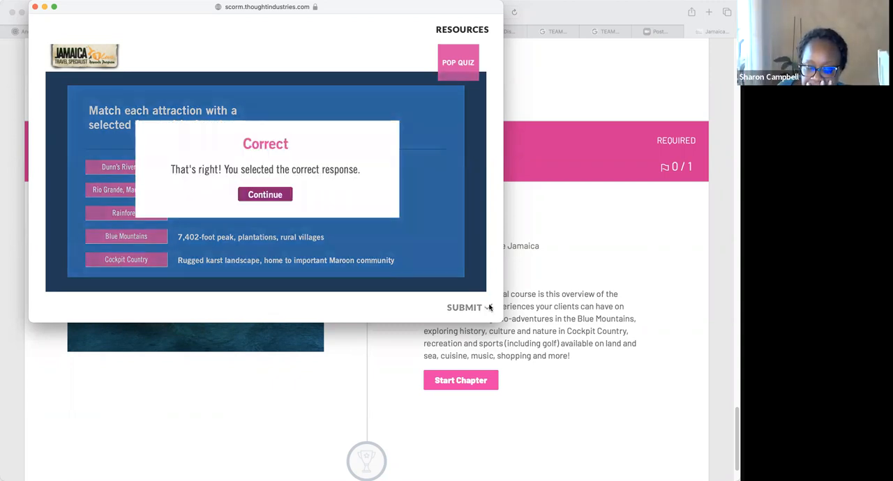
{"action": "left_click", "coordinate": [265, 194]}
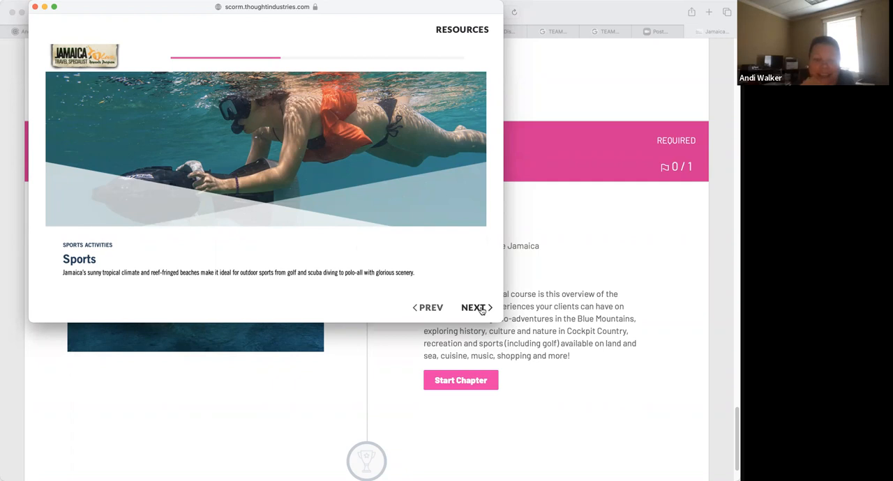
Advance the lesson from the Sports slide to the Golf slide.
{"action": "left_click", "coordinate": [481, 309]}
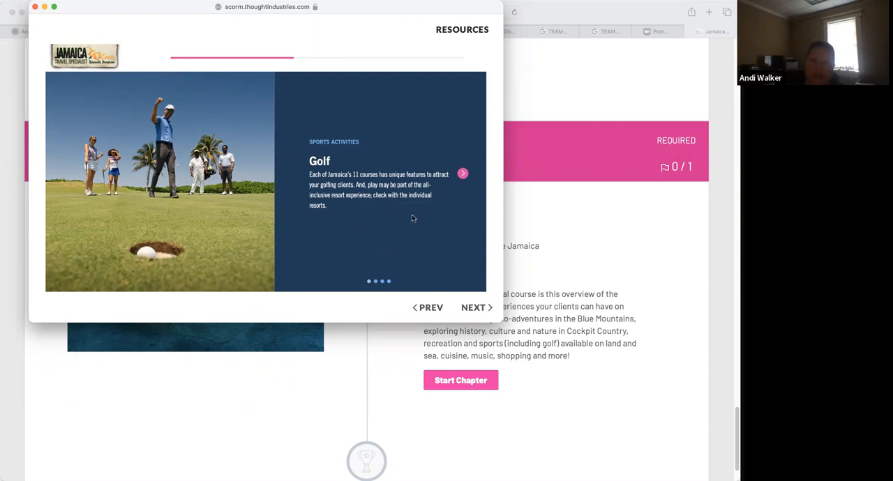
Read Golf in Montego Bay, checking the Cinnamon Hill and Tryall Golf Club links, then reach Golf in Ocho Rios.
{"action": "left_click", "coordinate": [463, 175]}
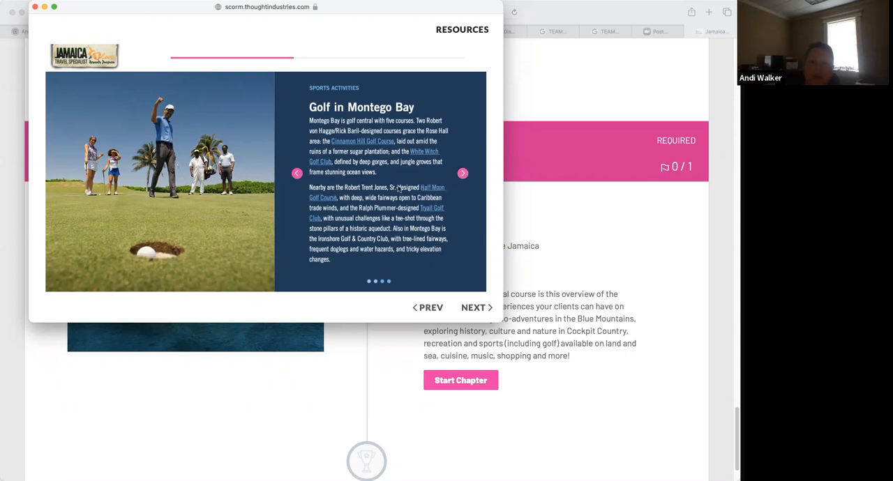
{"action": "left_click", "coordinate": [351, 146]}
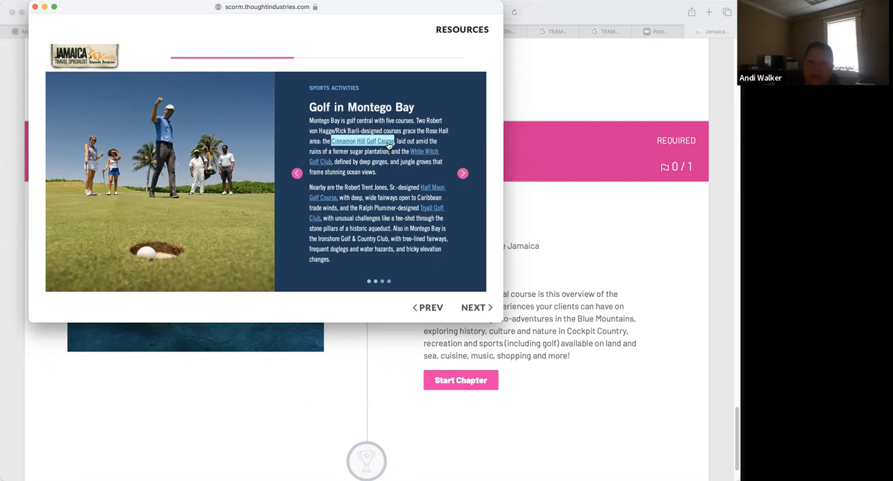
{"action": "left_click", "coordinate": [378, 160]}
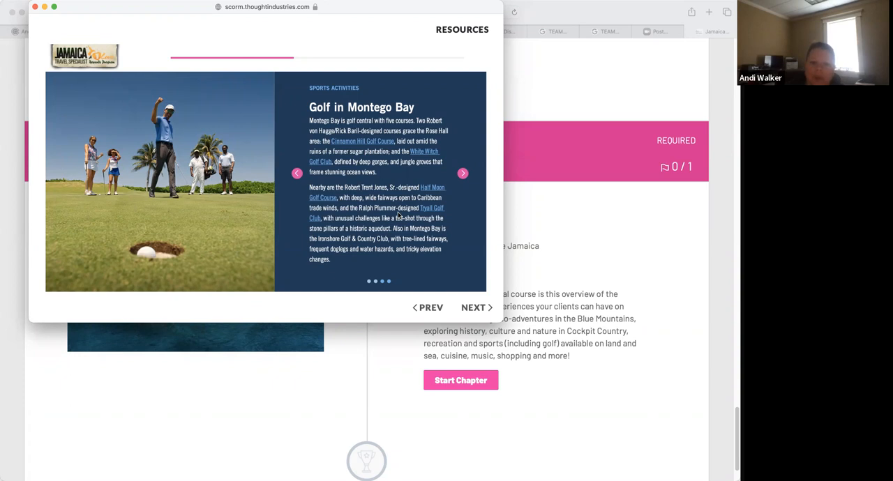
{"action": "left_click", "coordinate": [427, 209]}
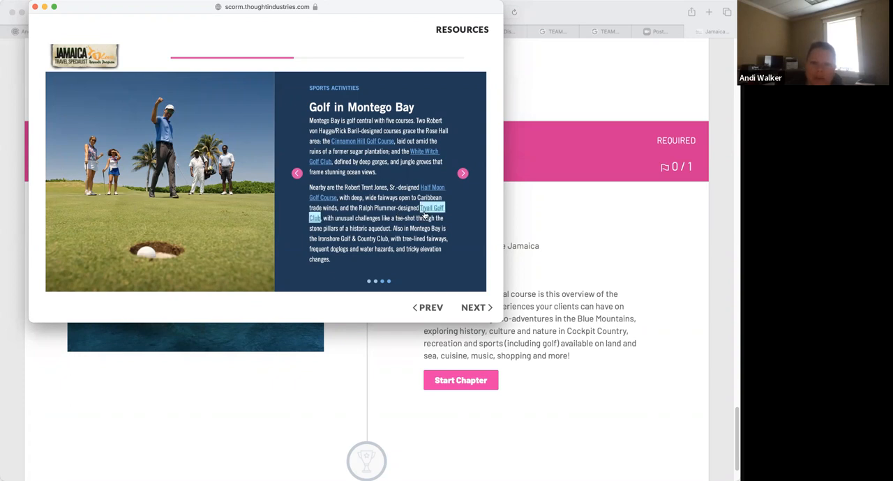
{"action": "left_click", "coordinate": [428, 222]}
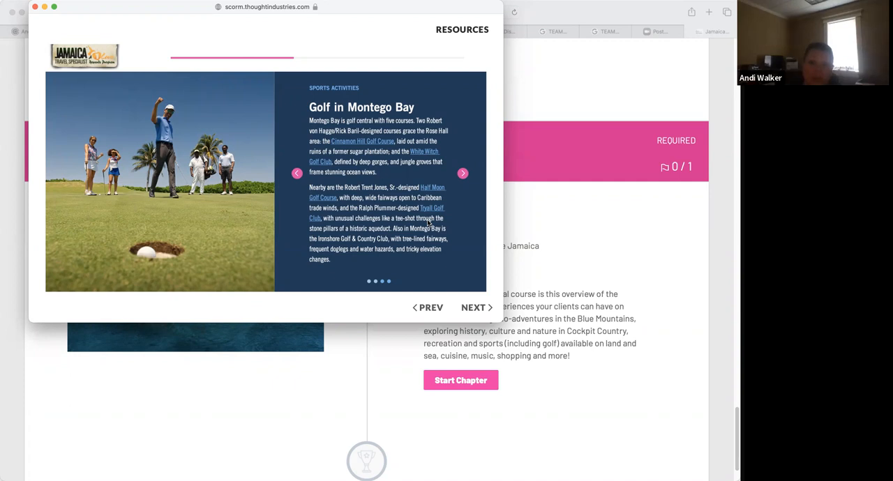
{"action": "left_click", "coordinate": [462, 174]}
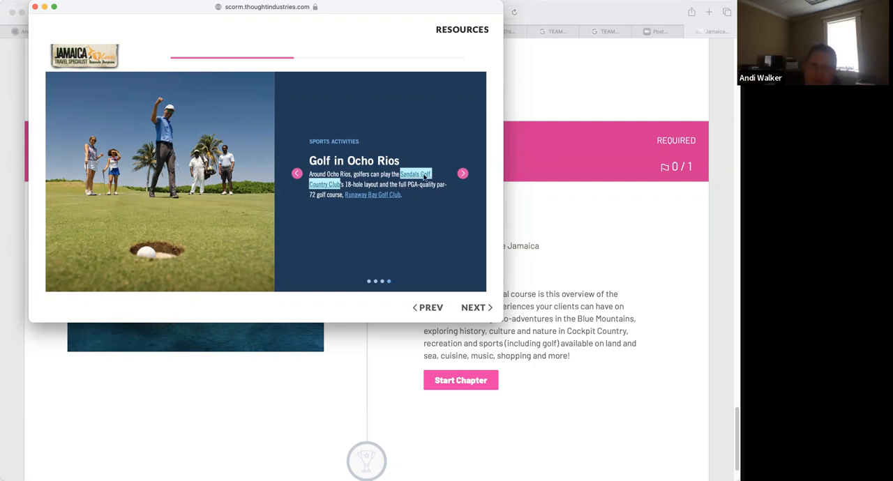
Note Sandals Golf Country Club, then read Other Courses with Negril Hills and Constant Spring.
{"action": "left_click", "coordinate": [461, 176]}
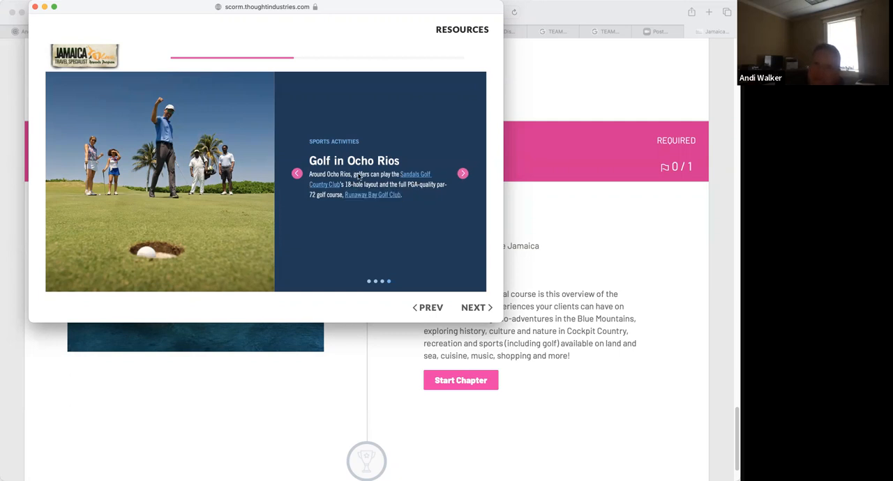
{"action": "double_click", "coordinate": [419, 175]}
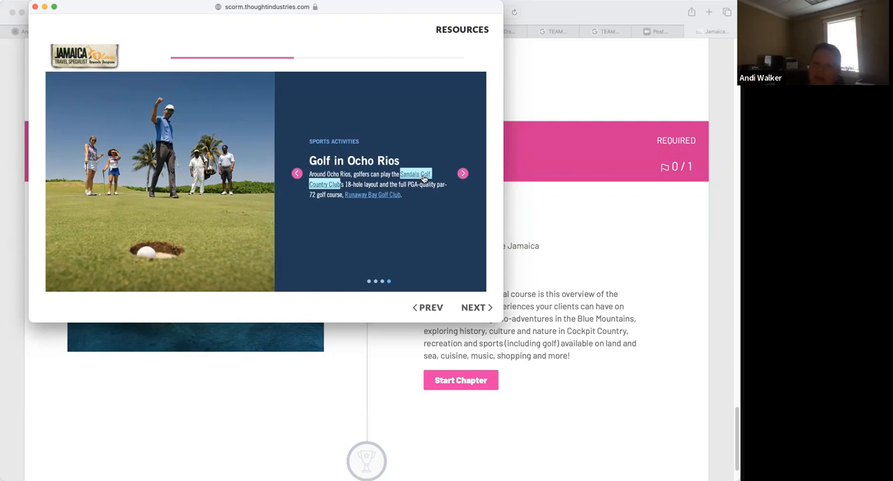
{"action": "left_click", "coordinate": [463, 175]}
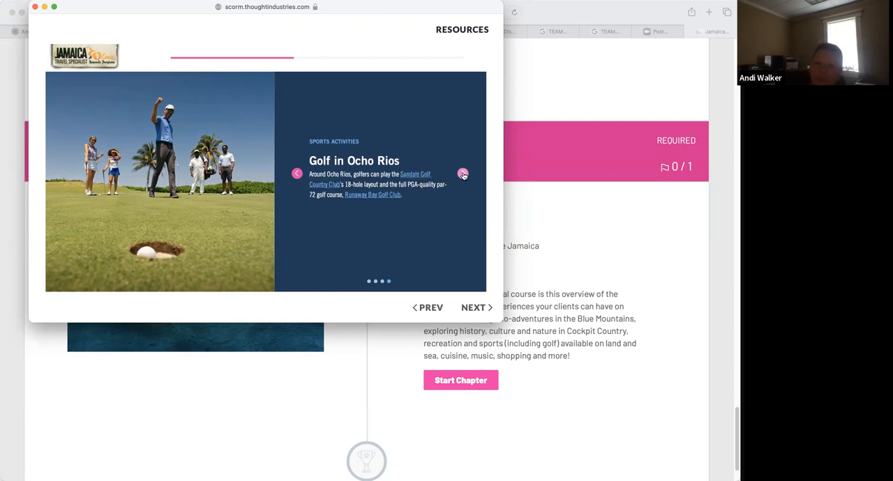
{"action": "left_click", "coordinate": [463, 173]}
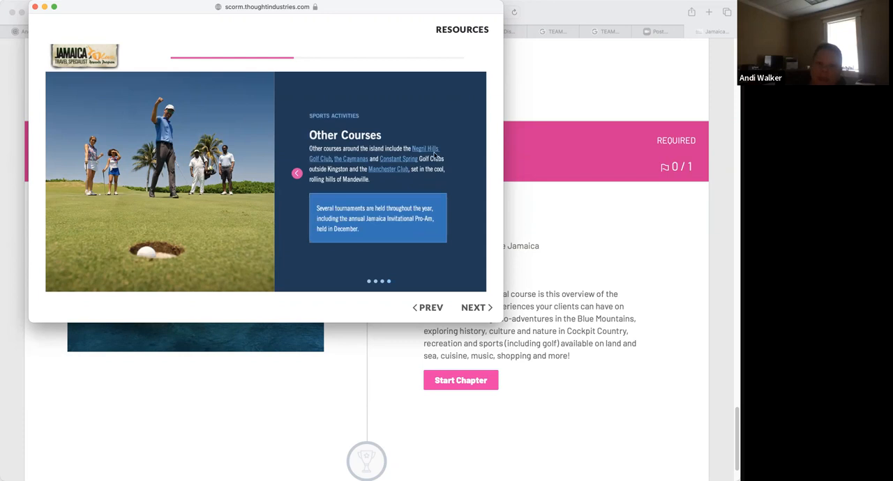
{"action": "left_click", "coordinate": [433, 154]}
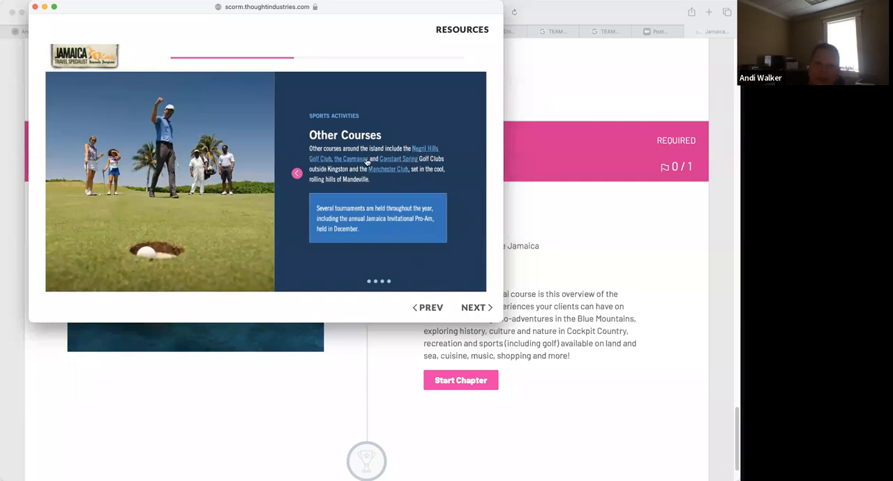
{"action": "left_click", "coordinate": [399, 159]}
Continue through Equestrian Experiences to the Diving, Snorkeling and Other Water Sports page.
{"action": "left_click", "coordinate": [474, 308]}
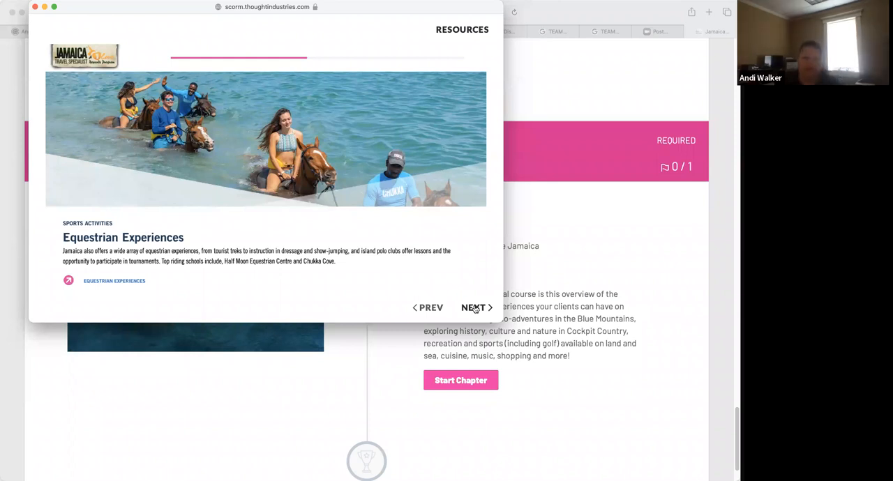
{"action": "left_click", "coordinate": [475, 308]}
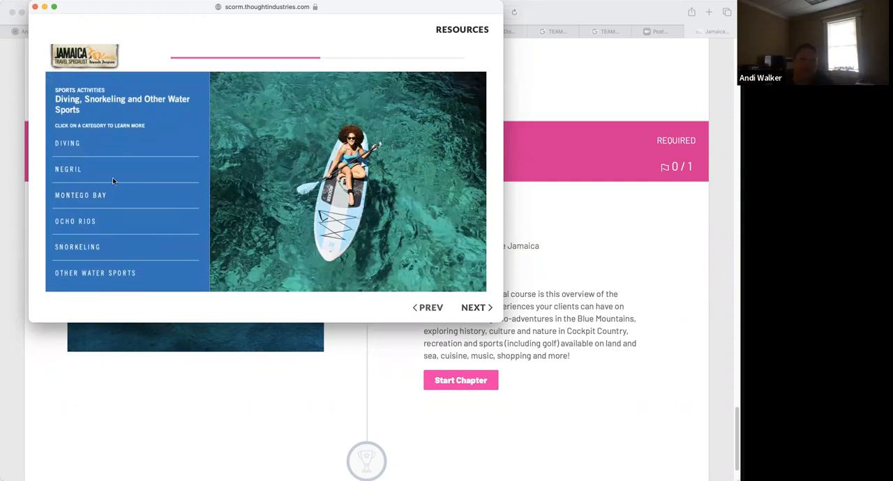
Read the Diving, Negril and Montego Bay dive-site entries in the category list.
{"action": "left_click", "coordinate": [62, 145]}
{"action": "left_click", "coordinate": [62, 145]}
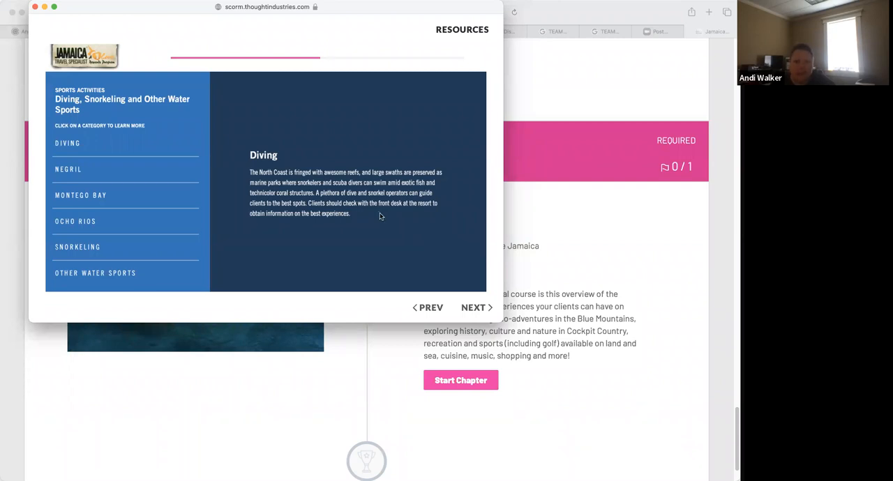
{"action": "left_click", "coordinate": [69, 170]}
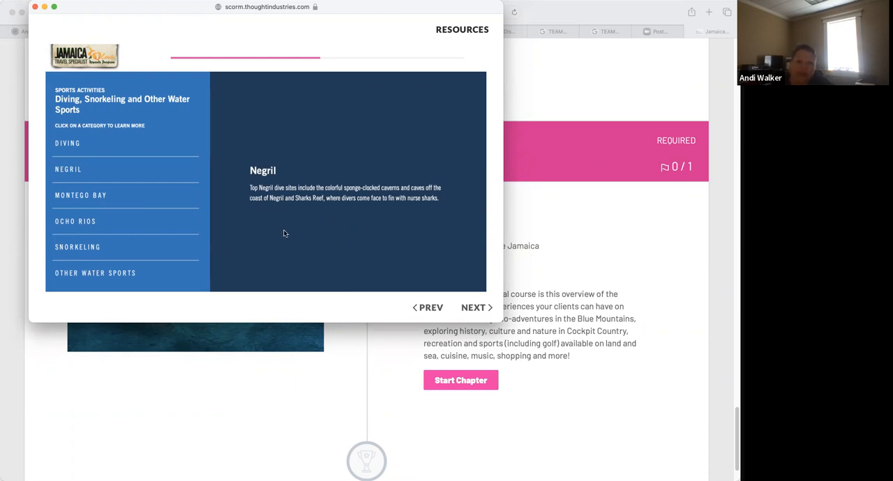
{"action": "left_click", "coordinate": [89, 197]}
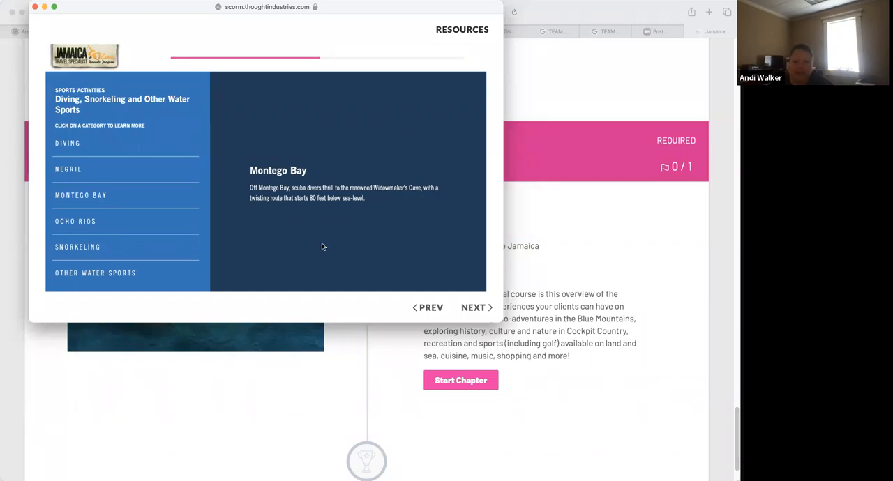
Read the Ocho Rios, Snorkeling and Other Water Sports entries.
{"action": "left_click", "coordinate": [75, 221]}
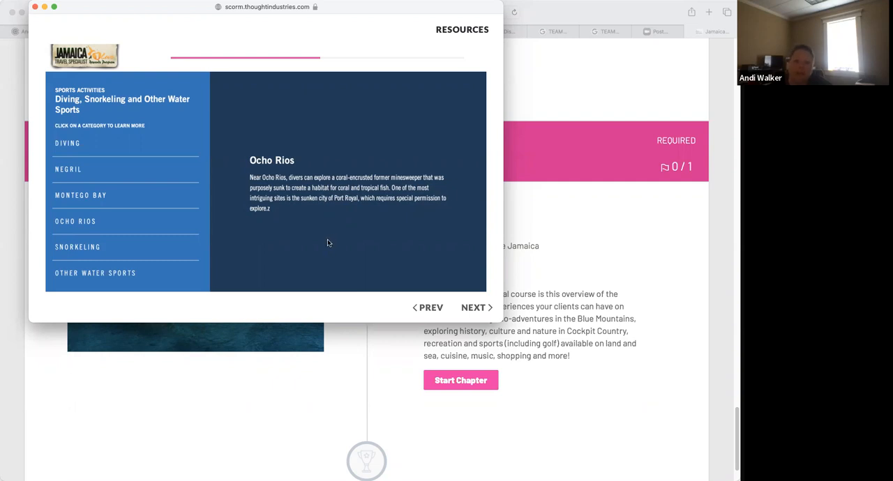
{"action": "left_click", "coordinate": [78, 247]}
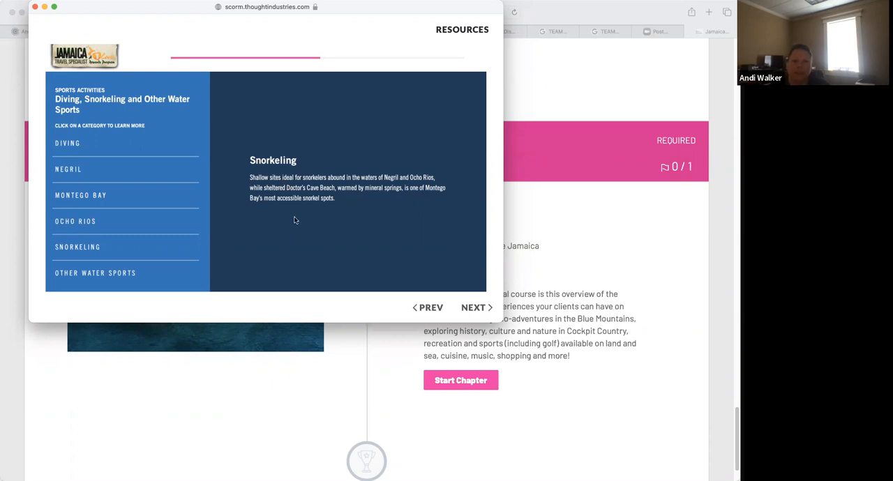
{"action": "left_click", "coordinate": [116, 278]}
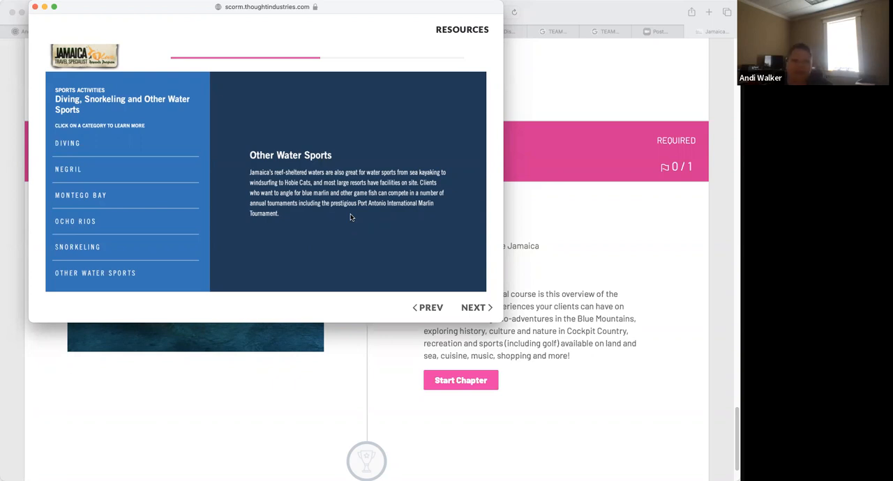
Advance to the Sporting Competitions page on festivals, tournaments and marathons.
{"action": "left_click", "coordinate": [475, 307]}
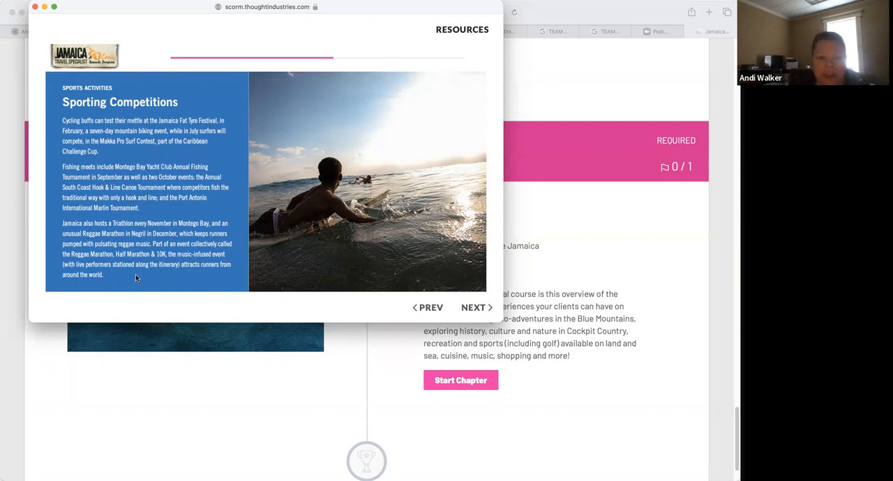
Mark all four sports statements (divers, golf, water sports, equestrian) correct, submit and continue.
{"action": "left_click", "coordinate": [477, 308]}
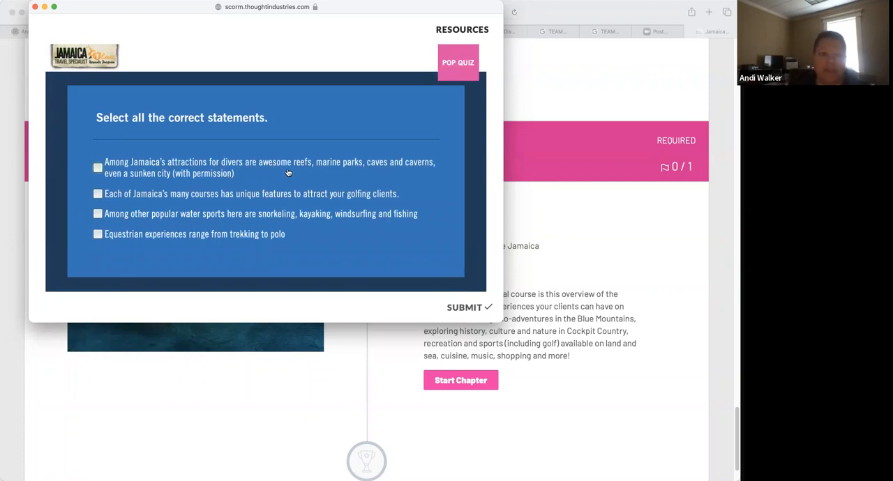
{"action": "left_click", "coordinate": [97, 170]}
{"action": "left_click", "coordinate": [98, 195]}
{"action": "left_click", "coordinate": [97, 214]}
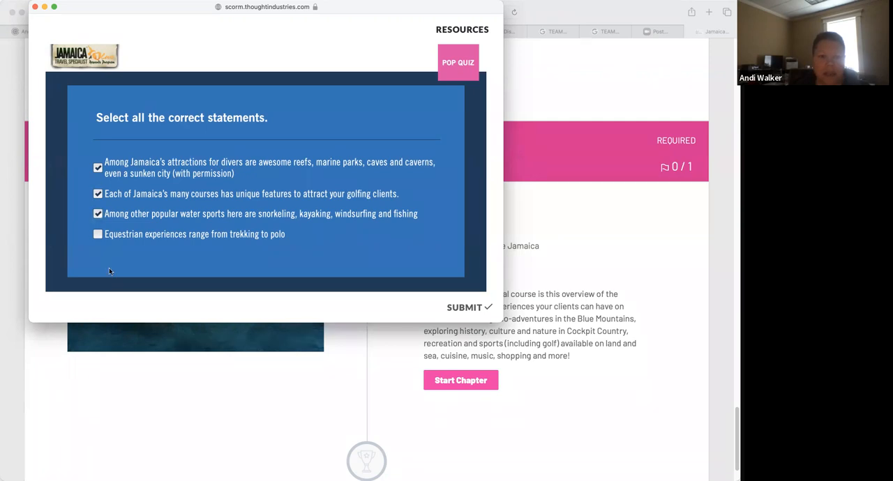
{"action": "left_click", "coordinate": [98, 234]}
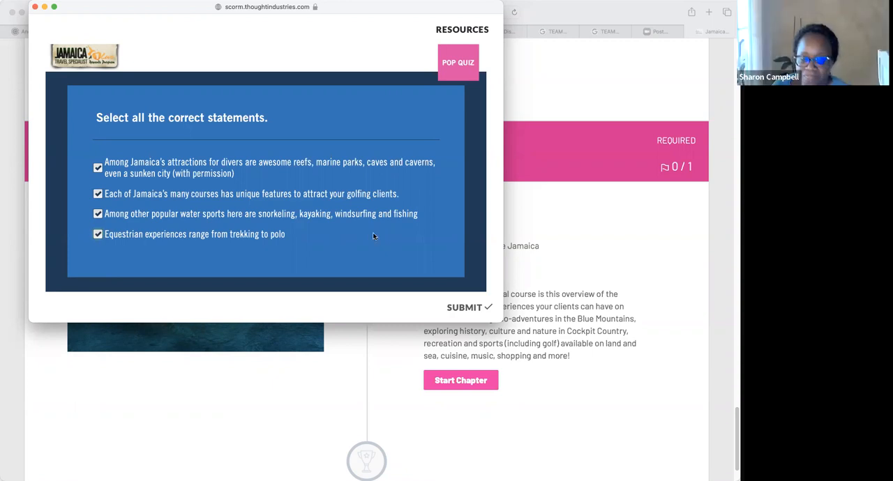
{"action": "left_click", "coordinate": [480, 312]}
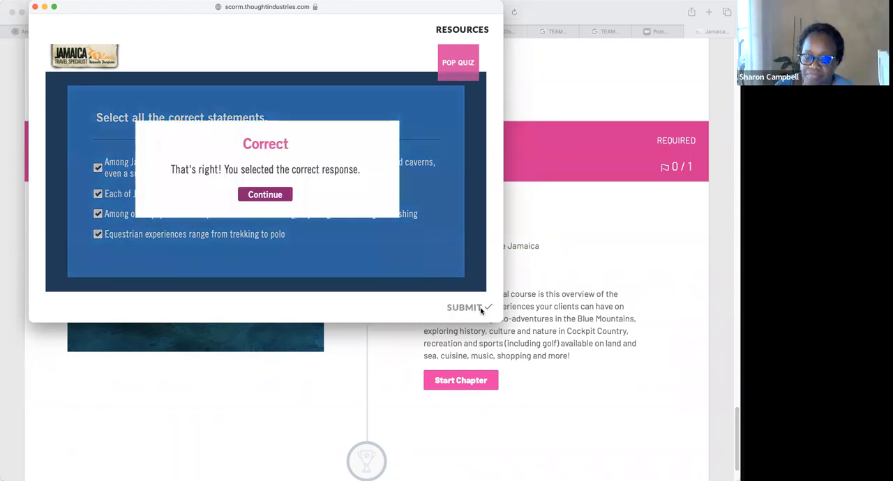
{"action": "left_click", "coordinate": [286, 198]}
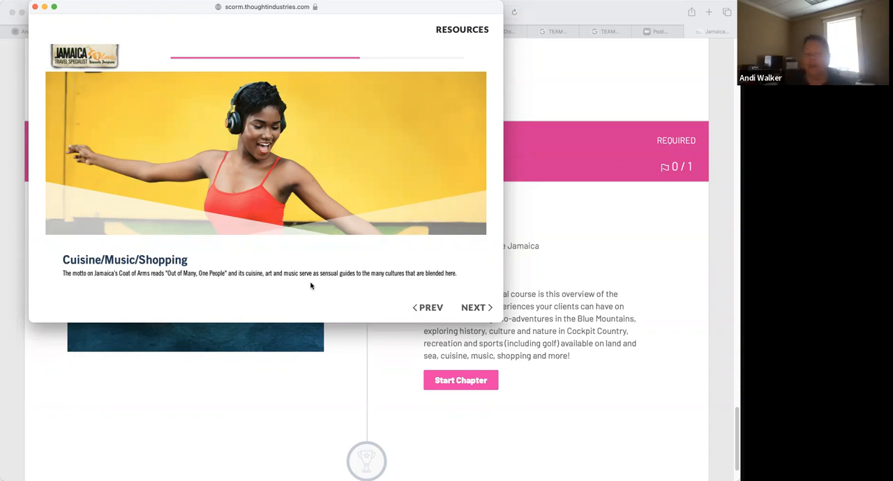
Reach the Creative Cuisine slide and page to the Singular Settings card.
{"action": "left_click", "coordinate": [475, 308]}
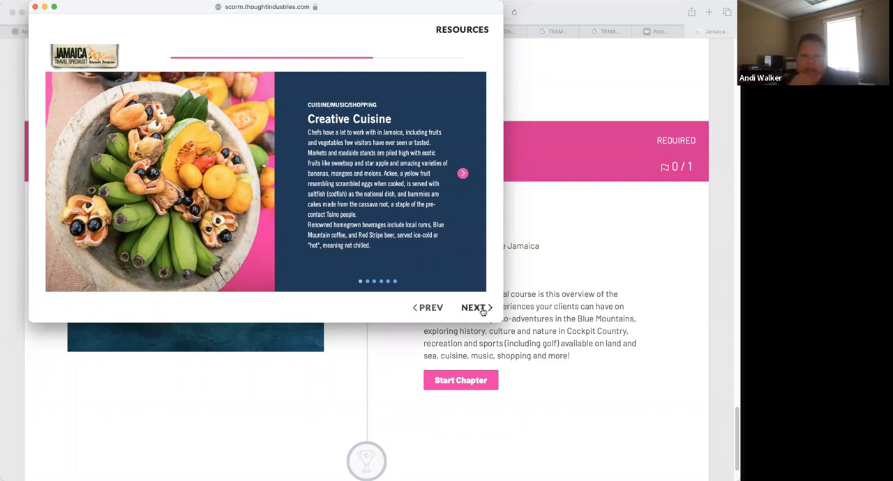
{"action": "left_click", "coordinate": [463, 174]}
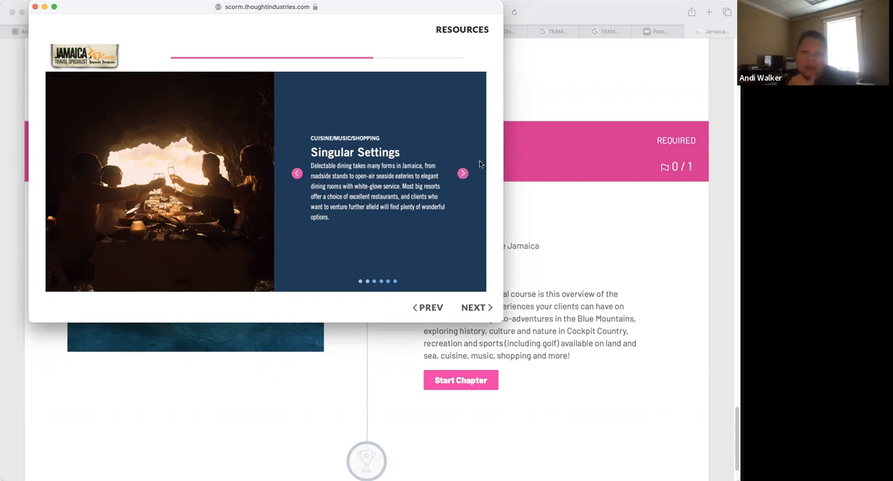
Page through Cook-Offs and Food Festivals and Endless Choices to Jerk Stops.
{"action": "left_click", "coordinate": [463, 174]}
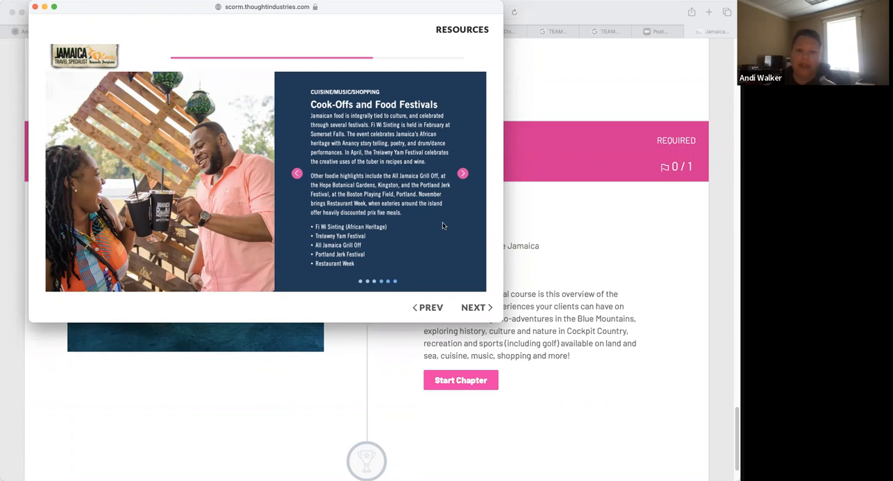
{"action": "left_click", "coordinate": [463, 174]}
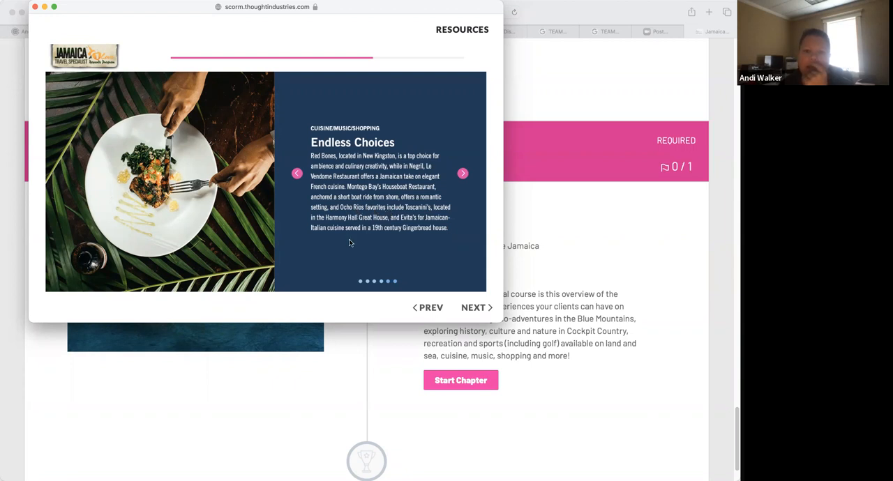
View the Jerk Stops and Additional Links cuisine cards, then continue to Music and Dance.
{"action": "left_click", "coordinate": [463, 174]}
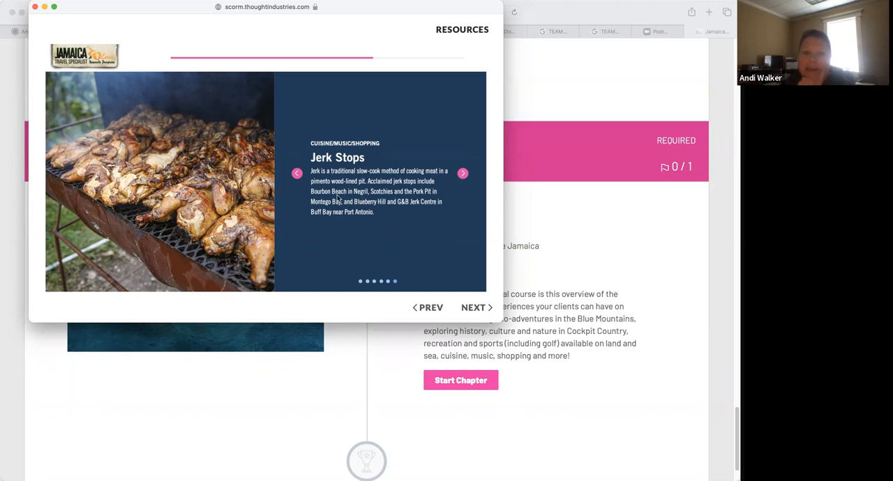
{"action": "left_click", "coordinate": [462, 174]}
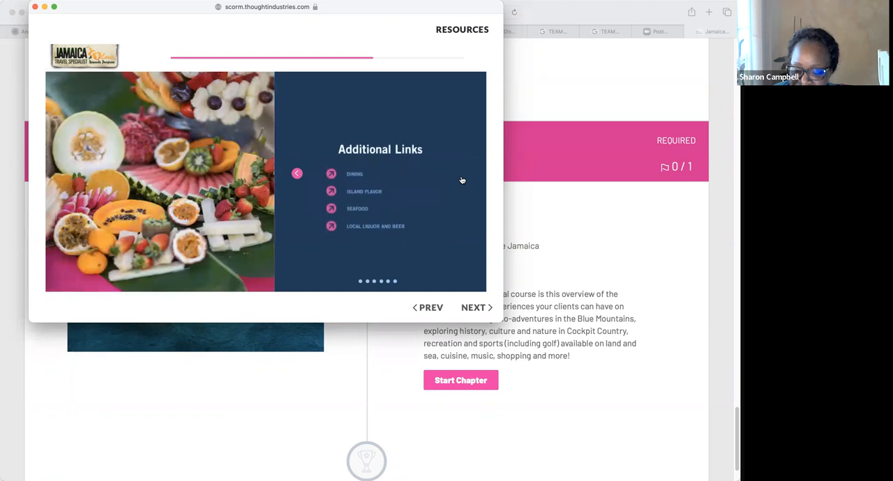
{"action": "left_click", "coordinate": [476, 307]}
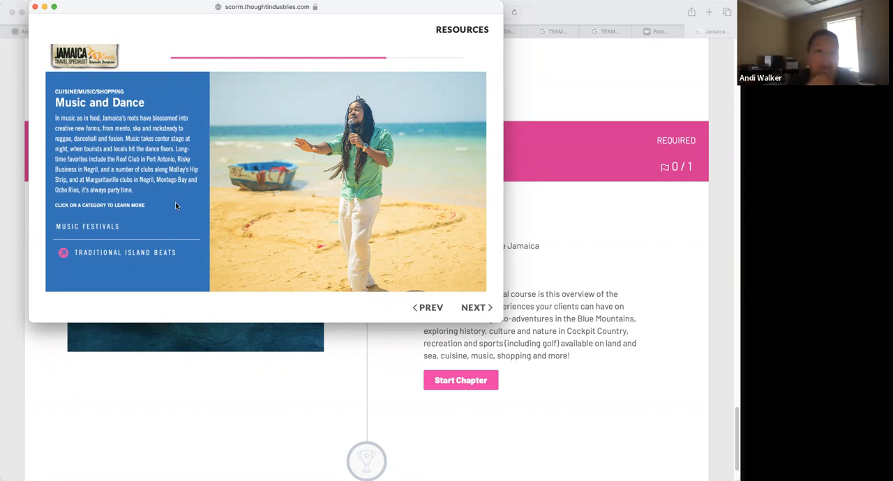
Advance from the Music and Dance slide to the Shopping slide.
{"action": "left_click", "coordinate": [472, 307]}
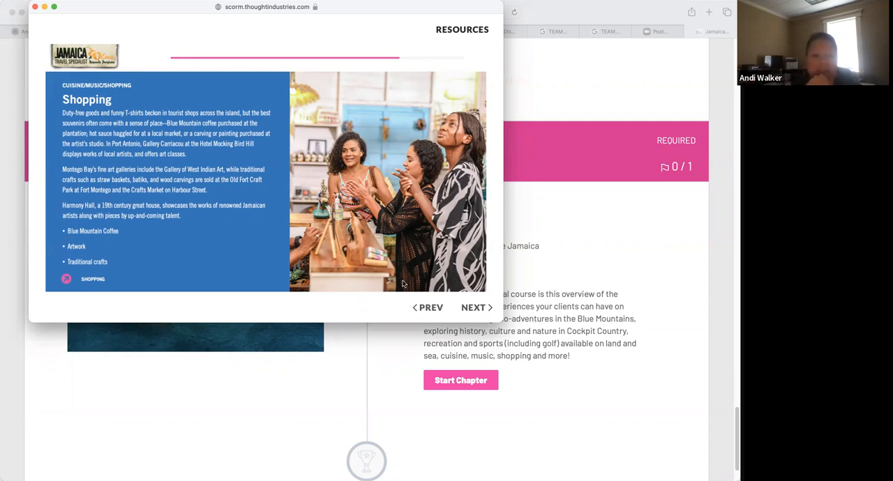
Advance from Shopping to the Dining, Music and Shopping matching pop quiz.
{"action": "left_click", "coordinate": [473, 308]}
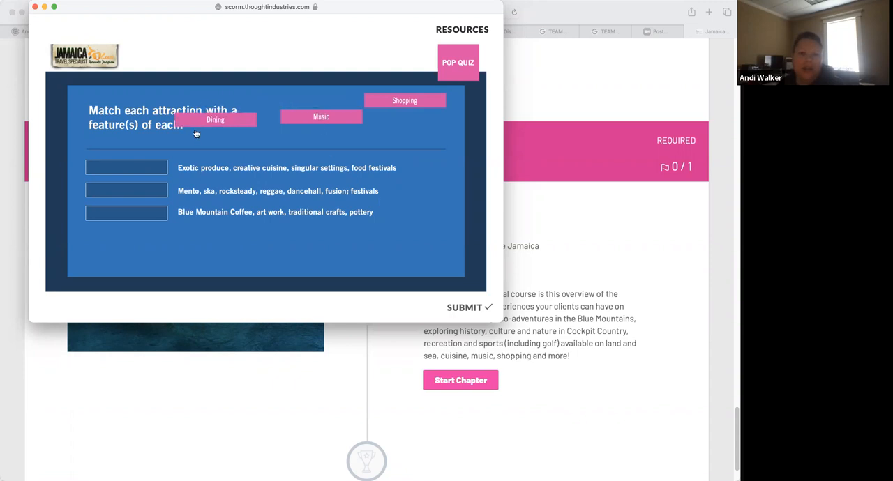
Match Dining to exotic produce, Music to mento and reggae, Shopping to Blue Mountain Coffee, and submit.
{"action": "left_click_drag", "start_coordinate": [321, 102], "coordinate": [133, 169]}
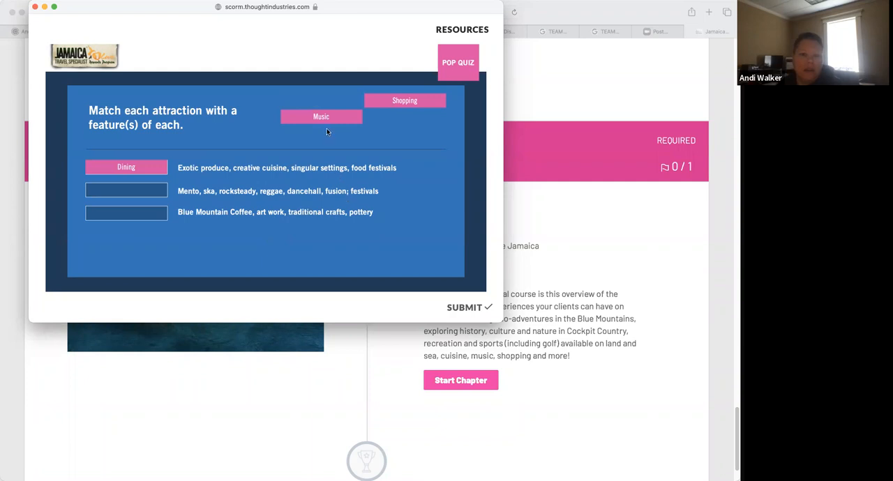
{"action": "left_click_drag", "start_coordinate": [325, 117], "coordinate": [128, 193]}
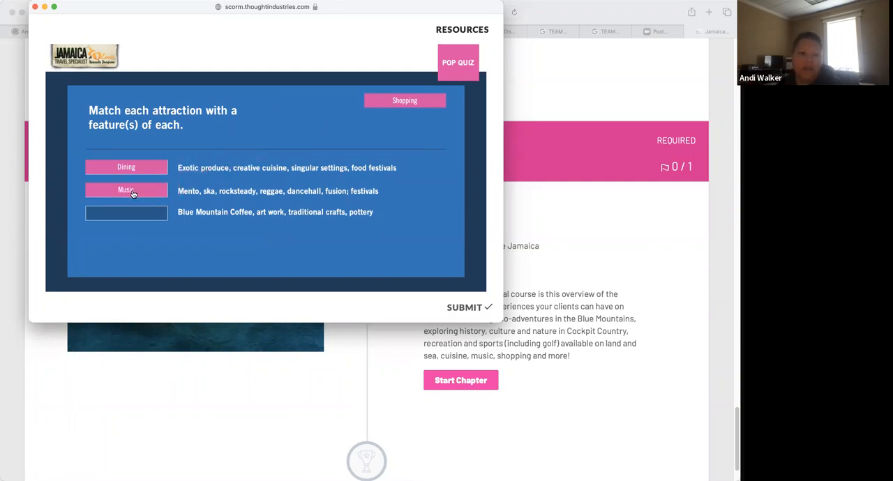
{"action": "left_click_drag", "start_coordinate": [423, 103], "coordinate": [127, 212]}
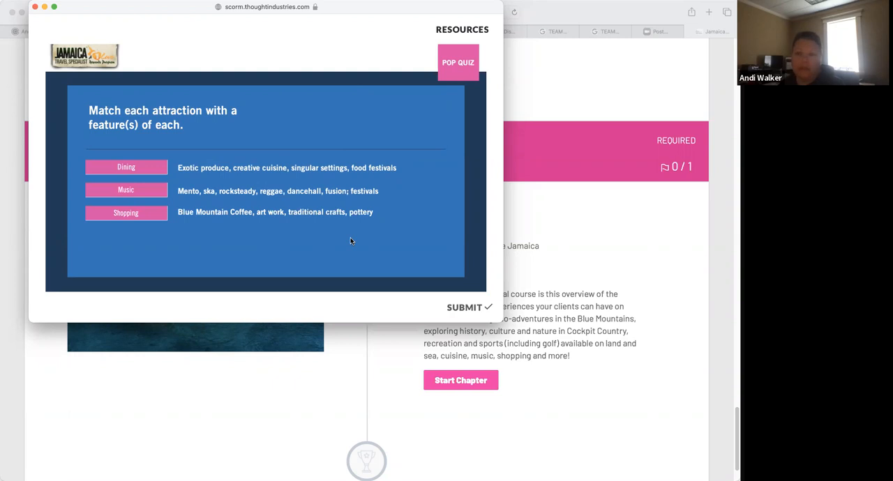
{"action": "left_click", "coordinate": [464, 307]}
{"action": "left_click", "coordinate": [265, 195]}
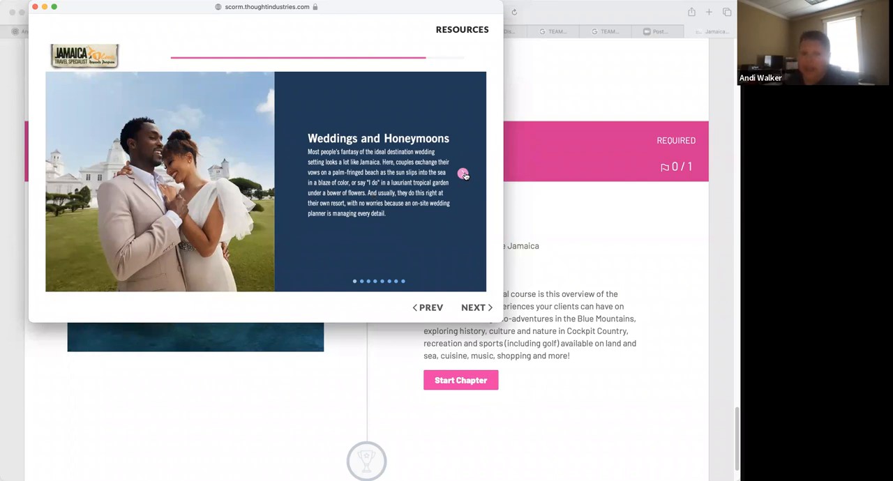
Advance the wedding carousel from Weddings and Honeymoons to Exotic Settings.
{"action": "left_click", "coordinate": [464, 175]}
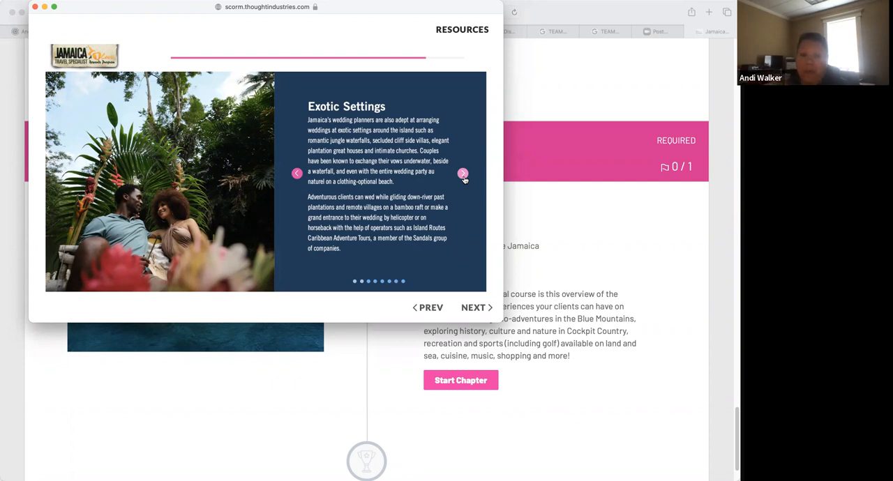
Page through the dream-wedding checklist, Free Weddings and More, and Making it Legal slides.
{"action": "left_click", "coordinate": [463, 175]}
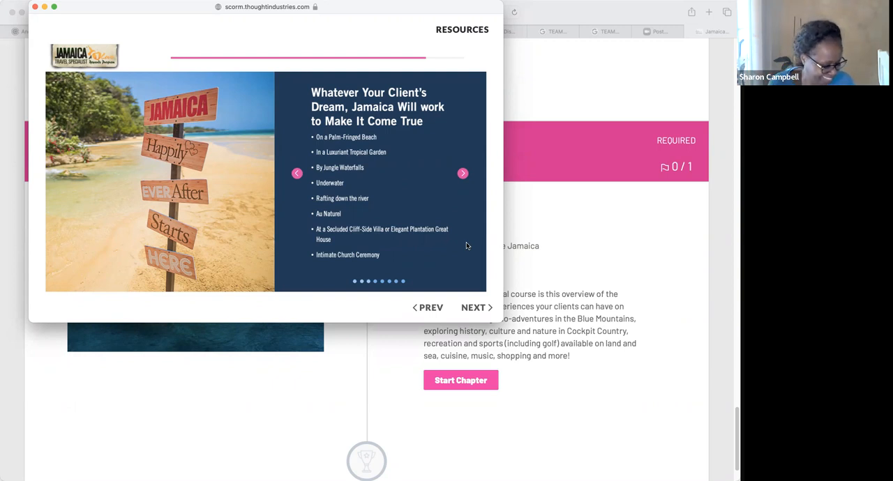
{"action": "left_click", "coordinate": [462, 174]}
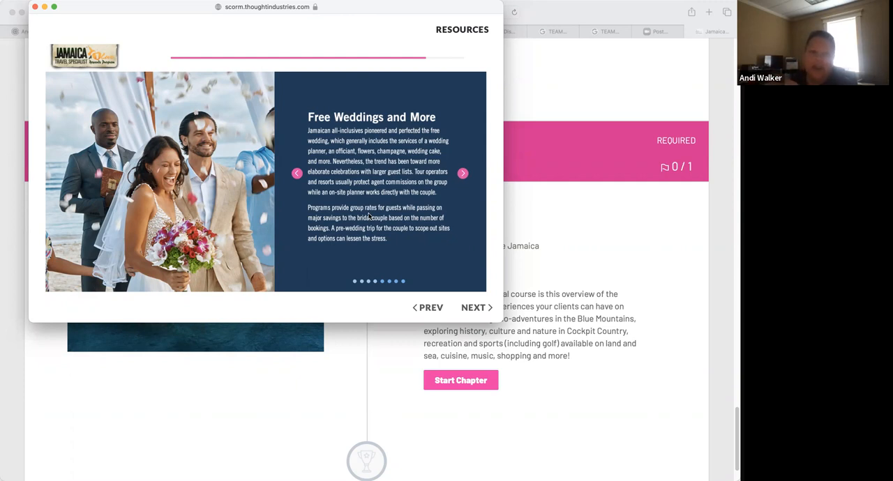
{"action": "left_click", "coordinate": [463, 175]}
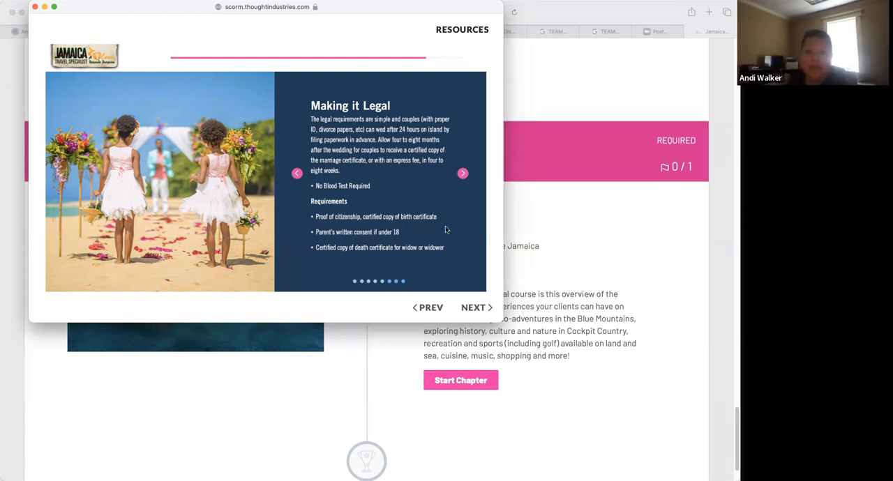
Page through Island Fun and Honeymoon Havens to the final Stay Connected slide.
{"action": "left_click", "coordinate": [463, 175]}
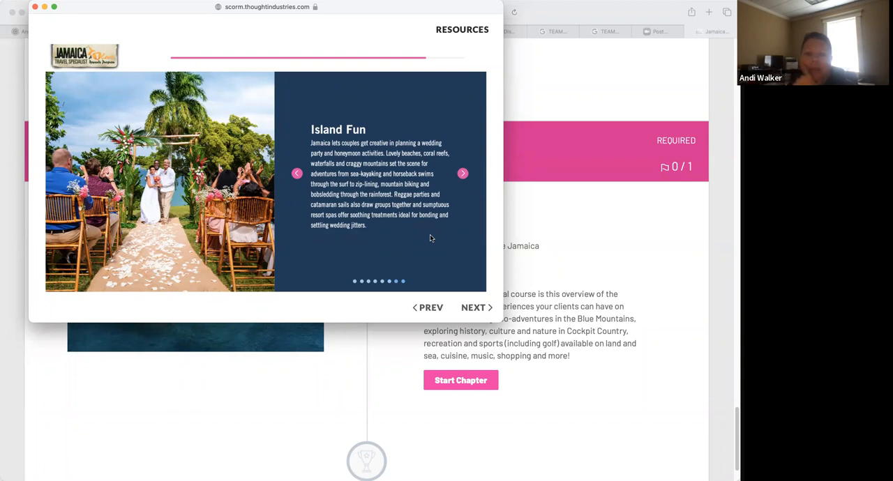
{"action": "left_click", "coordinate": [464, 174]}
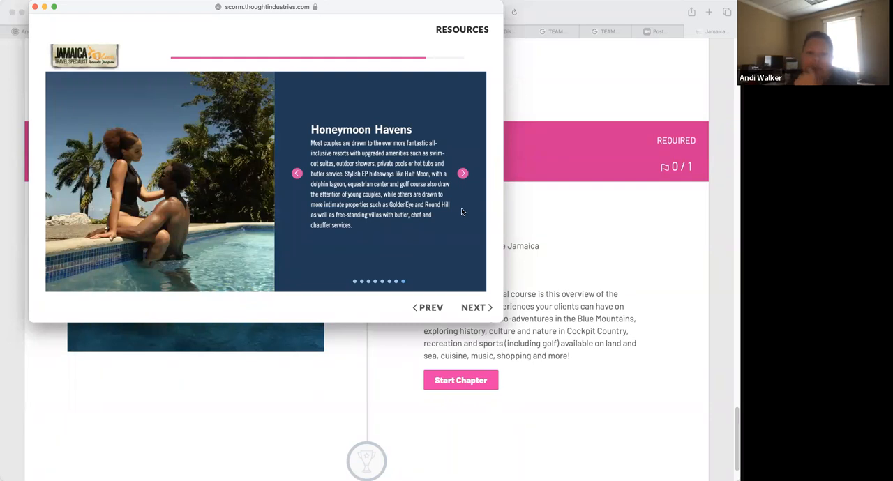
{"action": "left_click", "coordinate": [462, 172]}
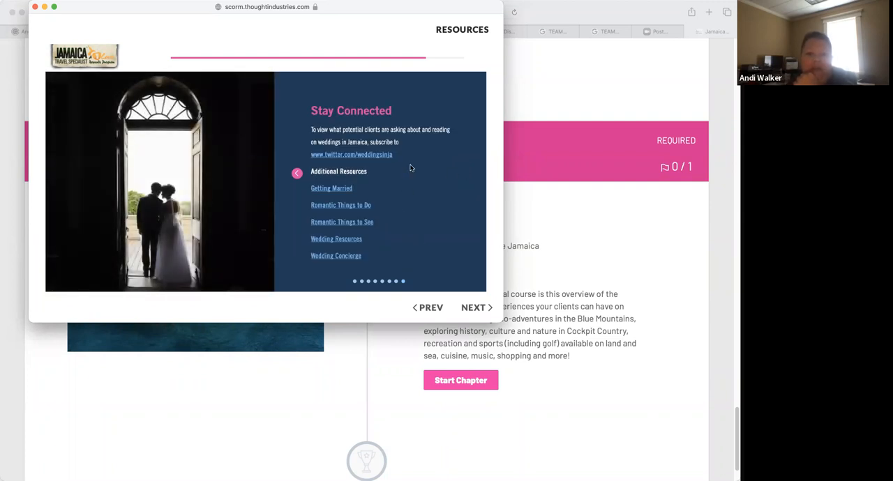
Match Settings, Fun Activities, Requirements, Package and Honeymoon Havens to their advantages and submit.
{"action": "left_click", "coordinate": [476, 308]}
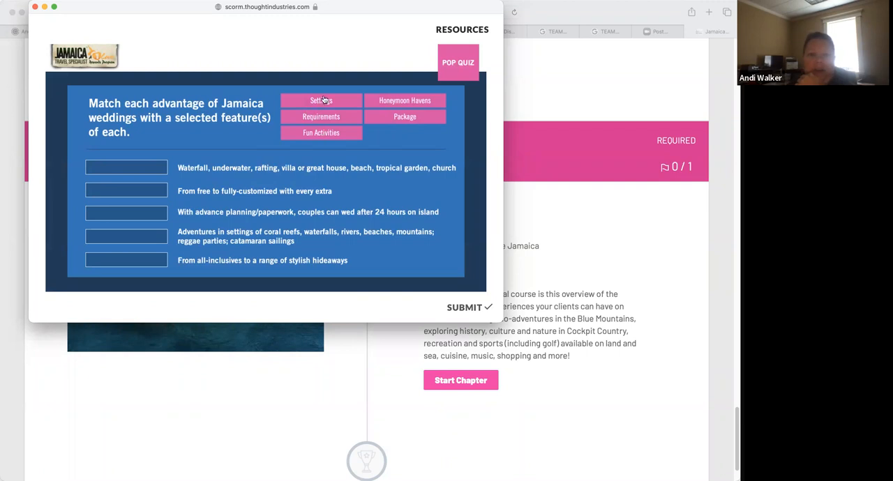
{"action": "mouse_move", "coordinate": [323, 100]}
{"action": "left_mouse_down"}
{"action": "mouse_move", "coordinate": [190, 162]}
{"action": "mouse_move", "coordinate": [126, 167]}
{"action": "left_mouse_up"}
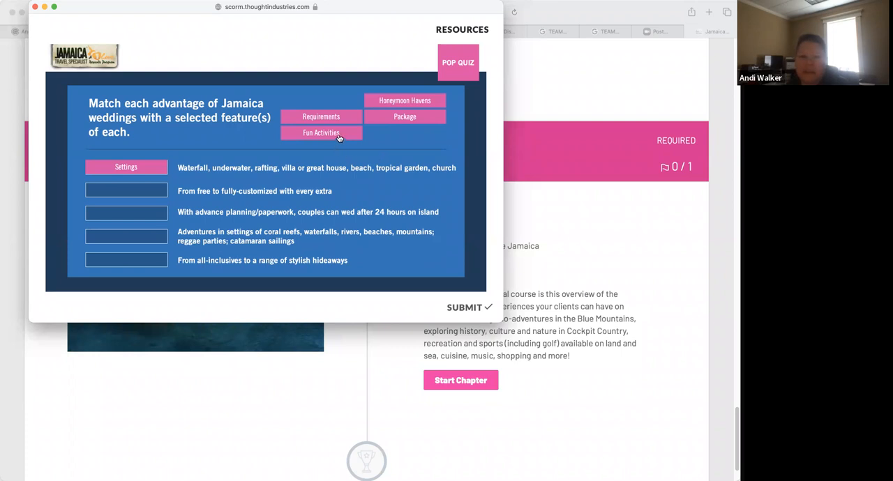
{"action": "mouse_move", "coordinate": [339, 137]}
{"action": "left_mouse_down"}
{"action": "mouse_move", "coordinate": [198, 240]}
{"action": "mouse_move", "coordinate": [139, 237]}
{"action": "left_mouse_up"}
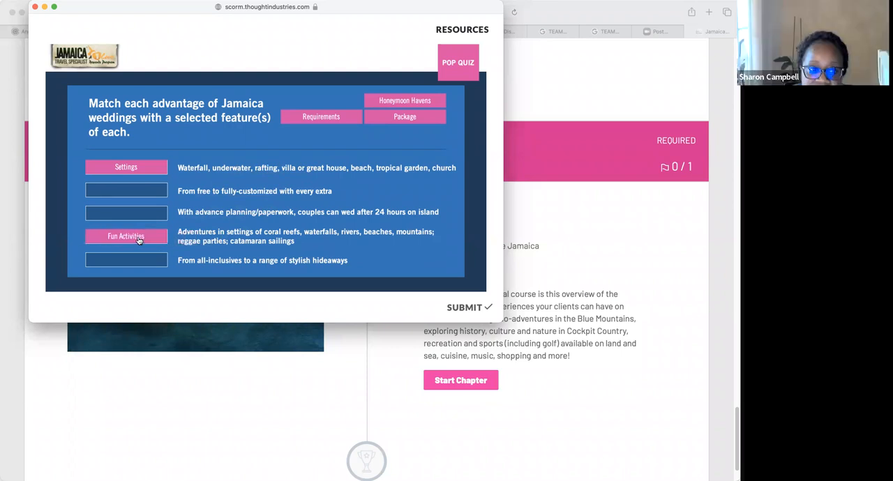
{"action": "mouse_move", "coordinate": [321, 117]}
{"action": "left_mouse_down"}
{"action": "mouse_move", "coordinate": [147, 220]}
{"action": "mouse_move", "coordinate": [132, 213]}
{"action": "left_mouse_up"}
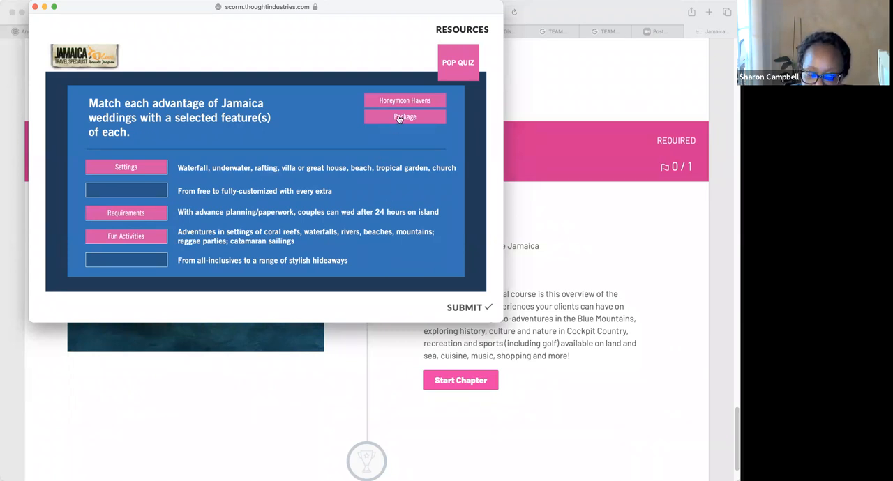
{"action": "mouse_move", "coordinate": [404, 116]}
{"action": "left_mouse_down"}
{"action": "mouse_move", "coordinate": [270, 194]}
{"action": "mouse_move", "coordinate": [129, 190]}
{"action": "left_mouse_up"}
{"action": "left_click_drag", "start_coordinate": [404, 104], "coordinate": [126, 259]}
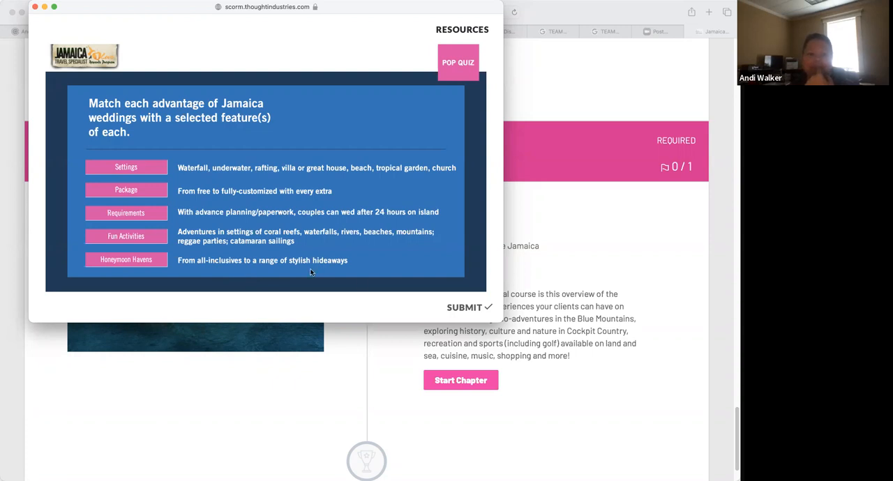
{"action": "left_click", "coordinate": [477, 307]}
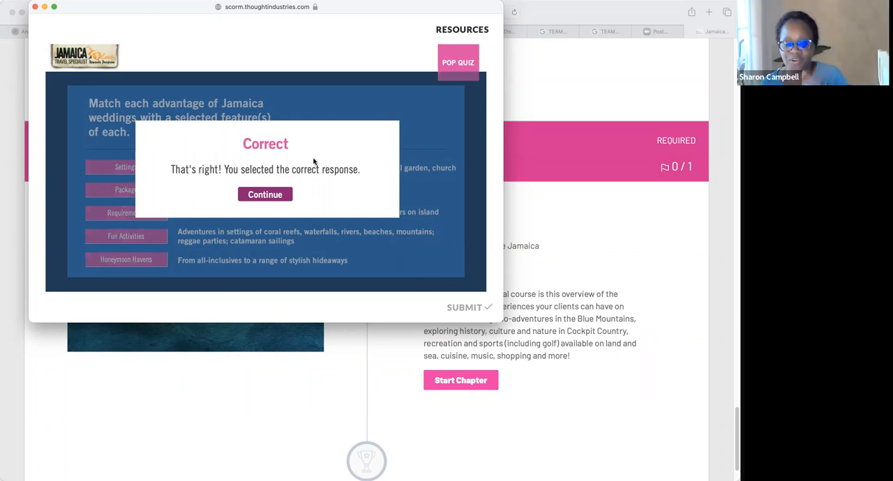
Continue past the quiz result, read Shared Interests, and reach the chapter completion slide.
{"action": "left_click", "coordinate": [282, 197]}
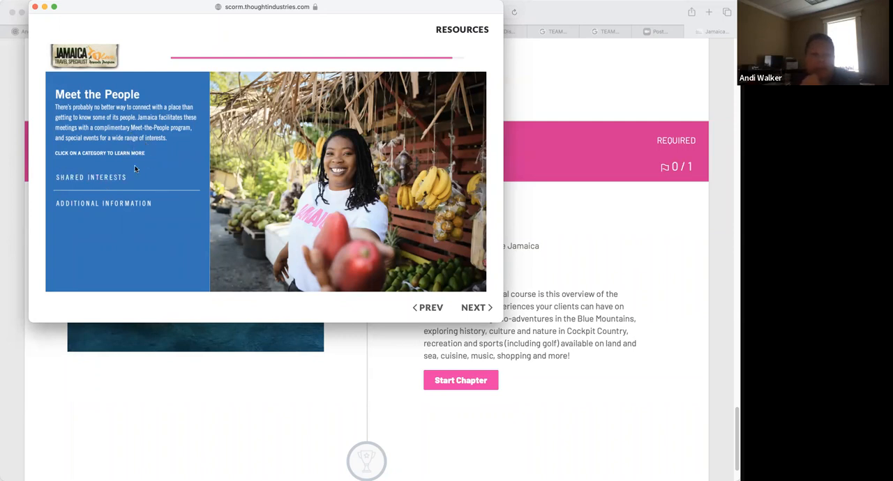
{"action": "left_click", "coordinate": [108, 181]}
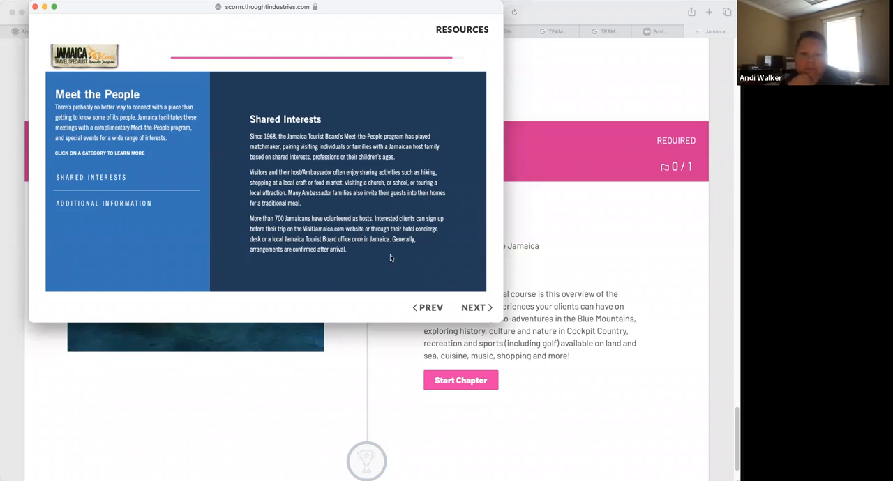
{"action": "left_click", "coordinate": [477, 308]}
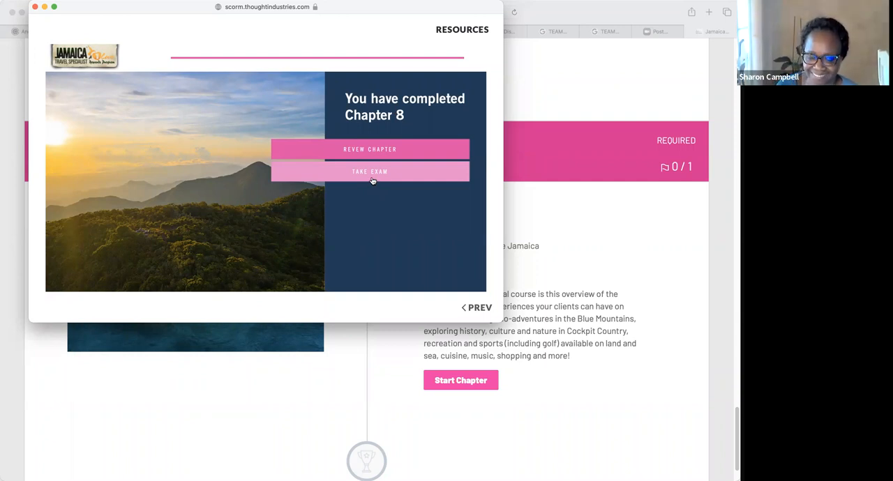
Start the Chapter 8 exam, submit All of the above for question 1, choose Both of the above for question 2.
{"action": "left_click", "coordinate": [372, 176]}
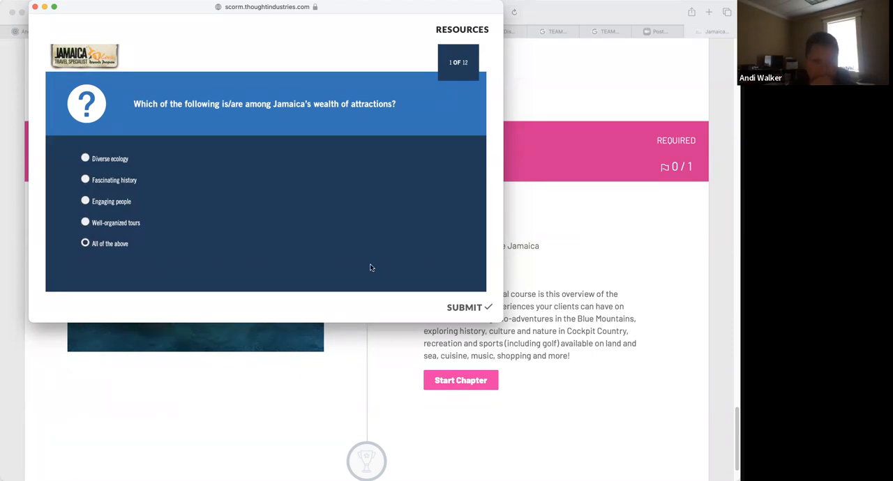
{"action": "left_click", "coordinate": [477, 311]}
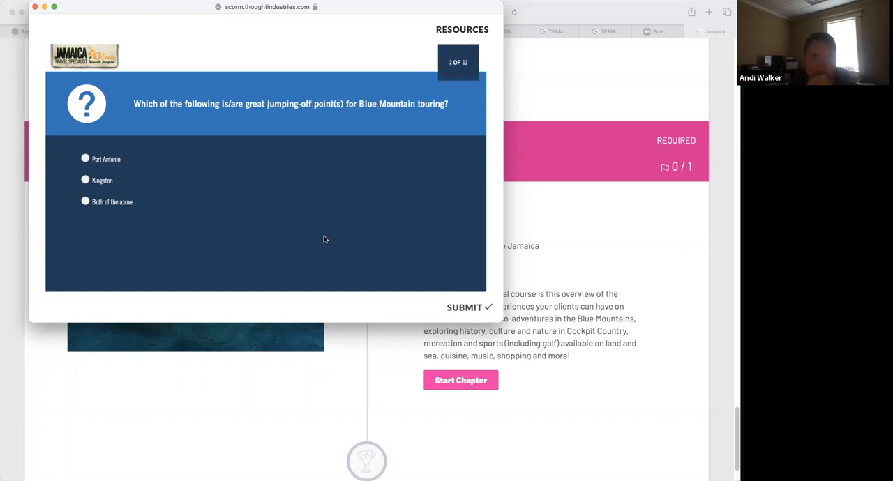
{"action": "left_click", "coordinate": [101, 204]}
Submit question 2, then answer True to the Cockpit Country statement and submit it.
{"action": "left_click", "coordinate": [466, 309]}
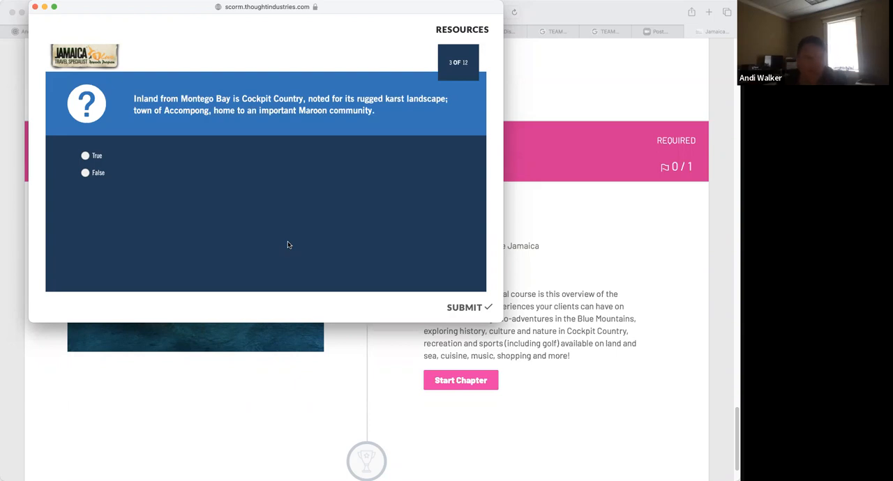
{"action": "left_click", "coordinate": [85, 156]}
{"action": "left_click", "coordinate": [86, 157]}
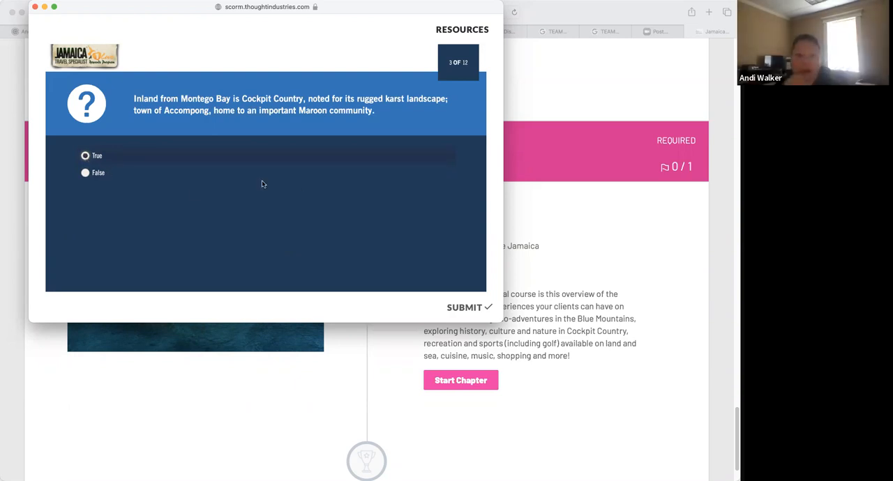
{"action": "left_click", "coordinate": [466, 307]}
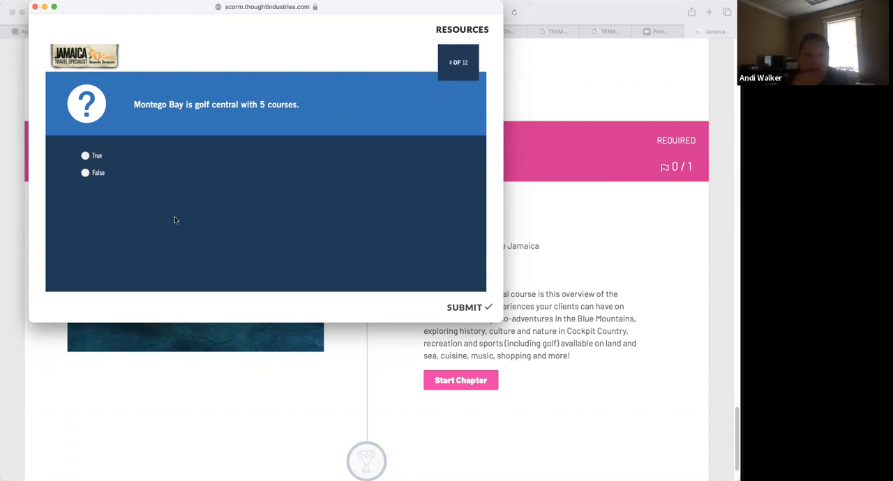
Answer False to the golf statement and Widowmaker's Cave for the dive route, submitting each.
{"action": "left_click", "coordinate": [85, 173]}
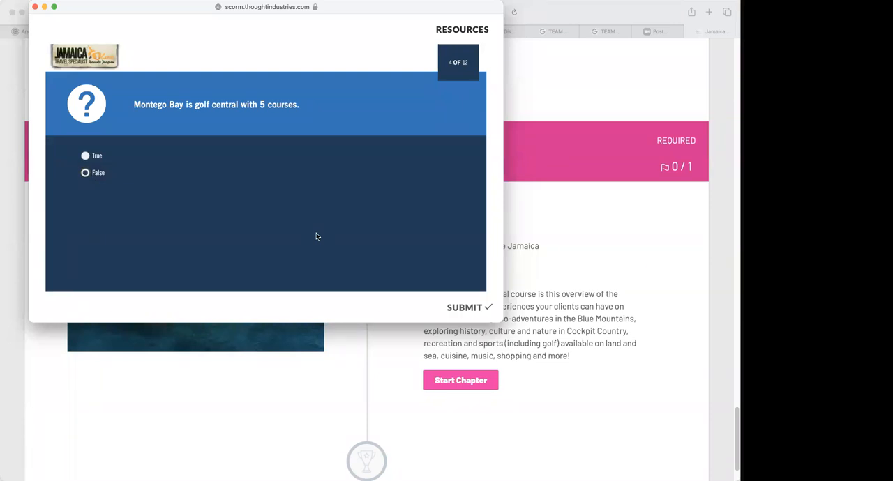
{"action": "left_click", "coordinate": [472, 309]}
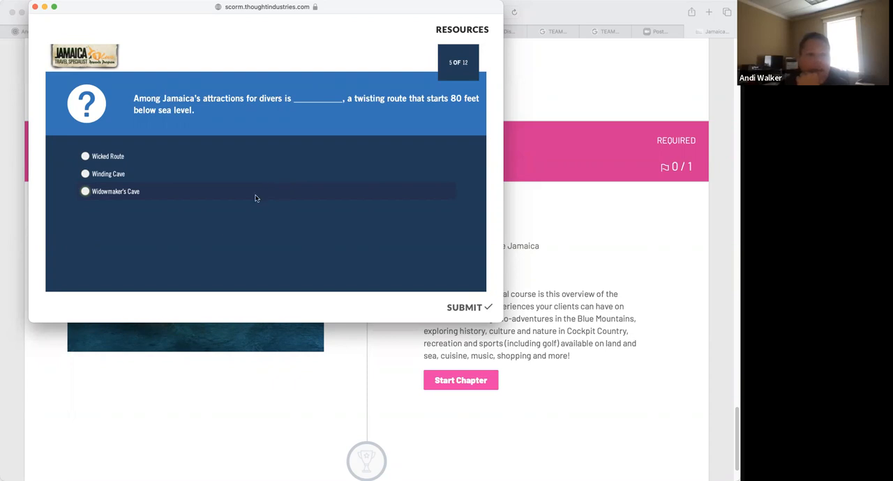
{"action": "left_click", "coordinate": [122, 194]}
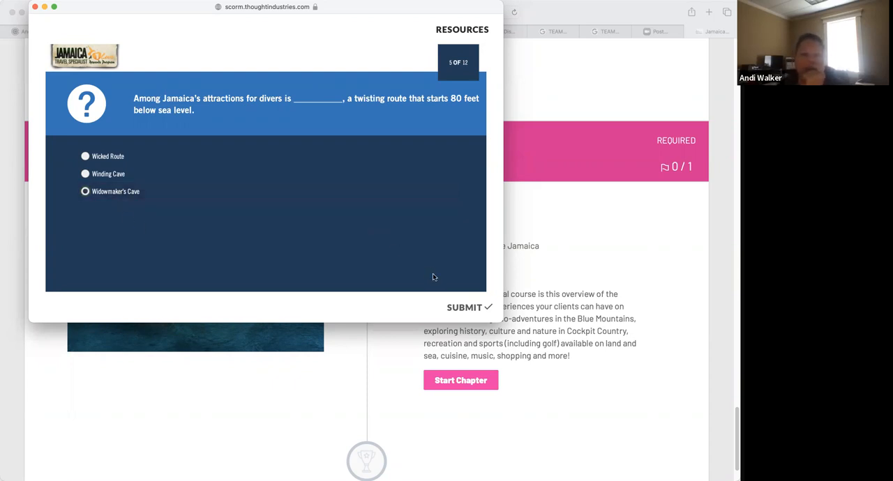
{"action": "left_click", "coordinate": [460, 307]}
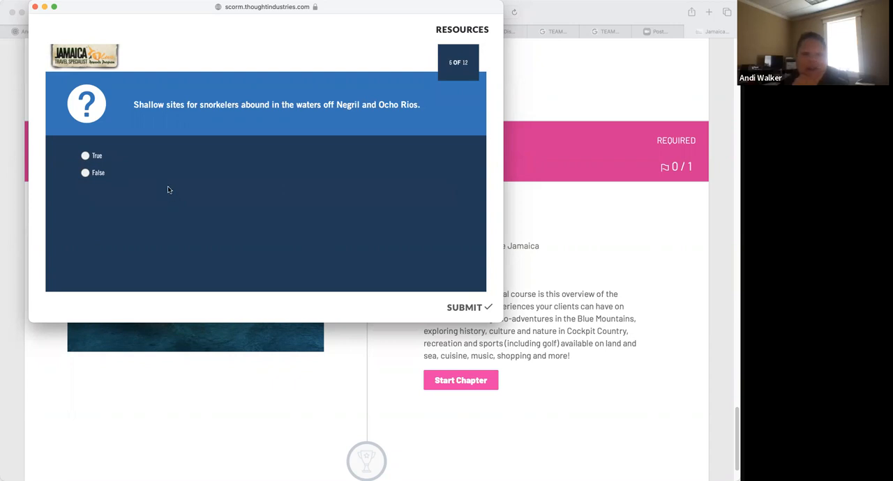
Answer True to the snorkelling and fishing tournaments statements, submitting each.
{"action": "left_click", "coordinate": [86, 155]}
{"action": "left_click", "coordinate": [469, 309]}
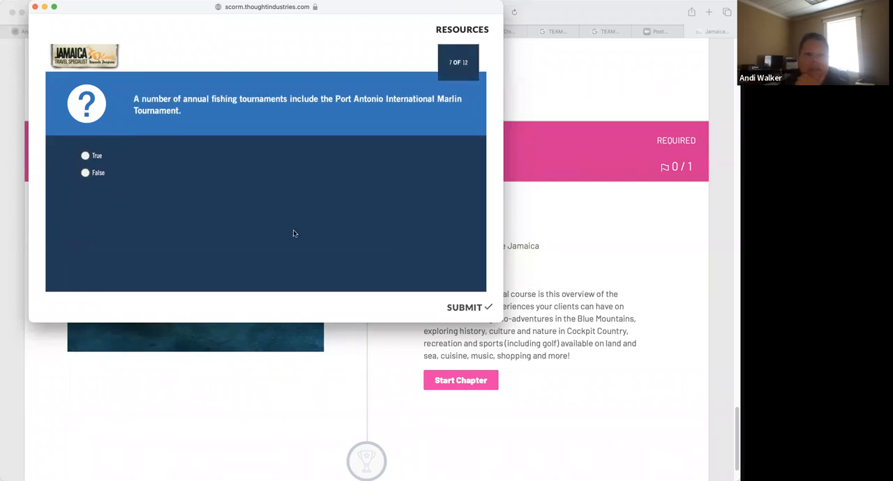
{"action": "left_click", "coordinate": [86, 156]}
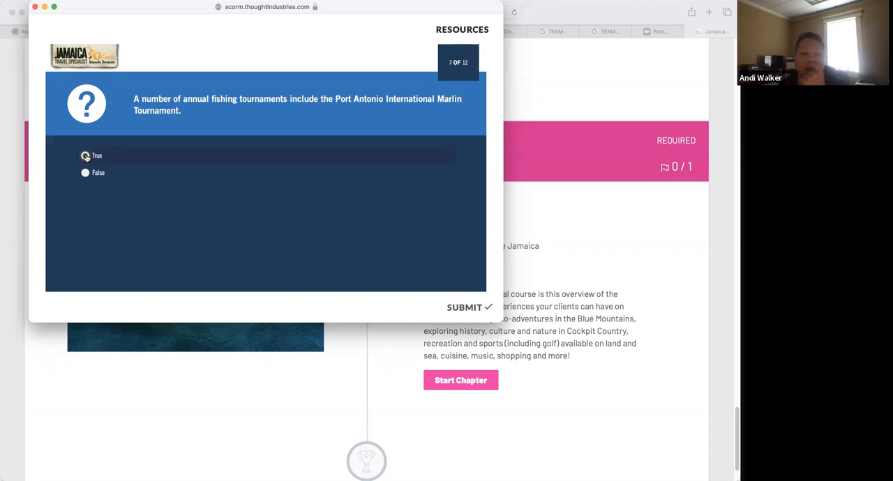
{"action": "left_click", "coordinate": [480, 309]}
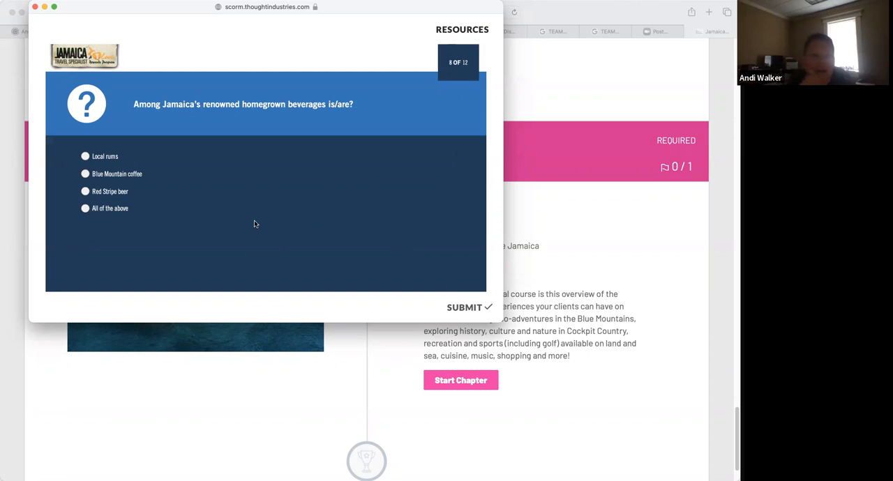
Choose All of the above for the homegrown beverages question.
{"action": "left_click", "coordinate": [112, 210]}
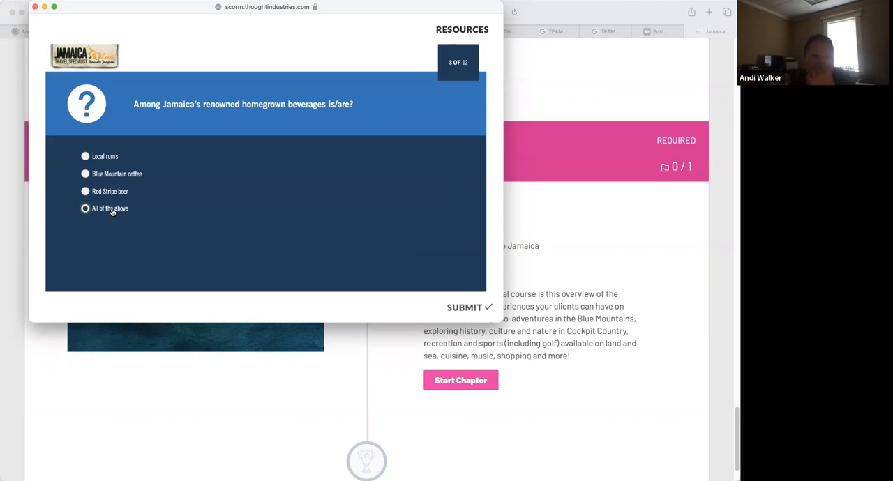
Submit question 8 and choose November for the Restaurant Week month.
{"action": "left_click", "coordinate": [473, 309]}
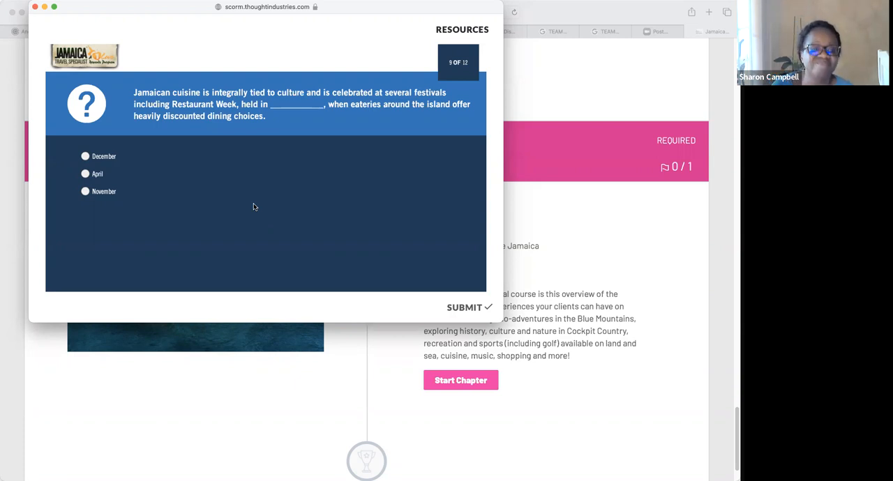
{"action": "left_click", "coordinate": [85, 192]}
Submit question 9, then answer Maroon freedom for the Accompong Maroon Festival and submit.
{"action": "left_click", "coordinate": [466, 307]}
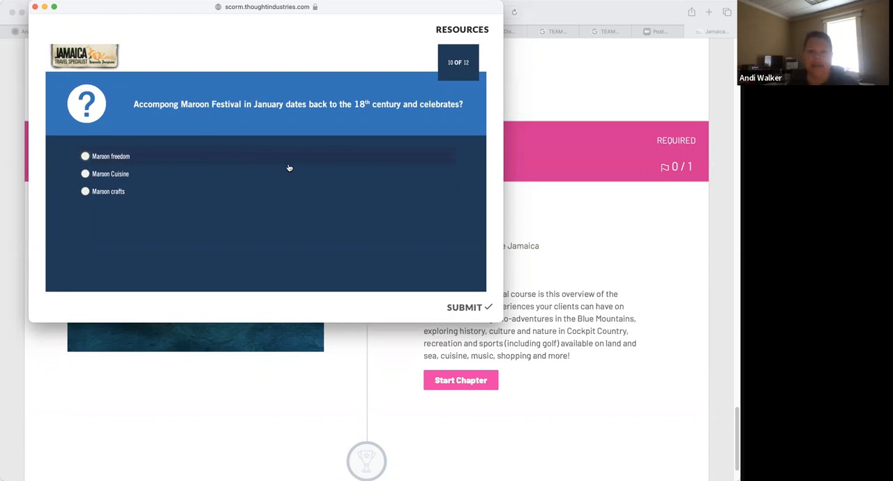
{"action": "left_click", "coordinate": [117, 160]}
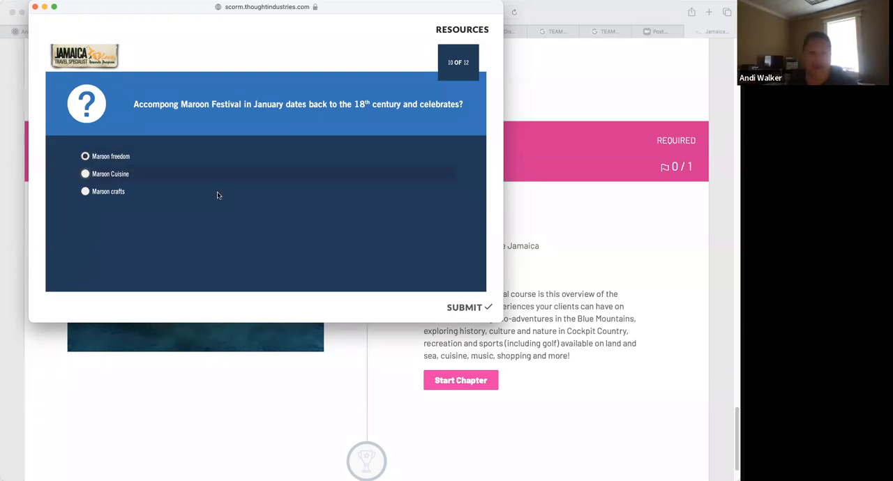
{"action": "left_click", "coordinate": [475, 311]}
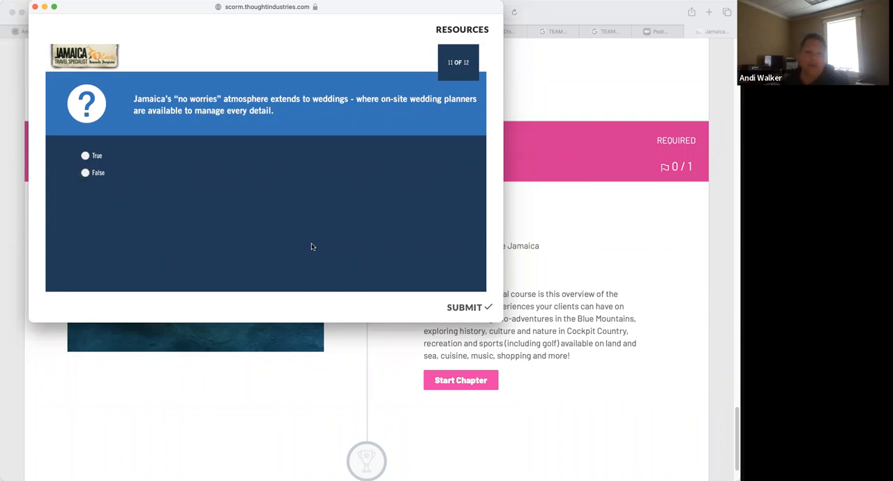
Answer True to the weddings and Meet-The-People questions and submit, finishing the exam at 91.66%.
{"action": "left_click", "coordinate": [85, 156]}
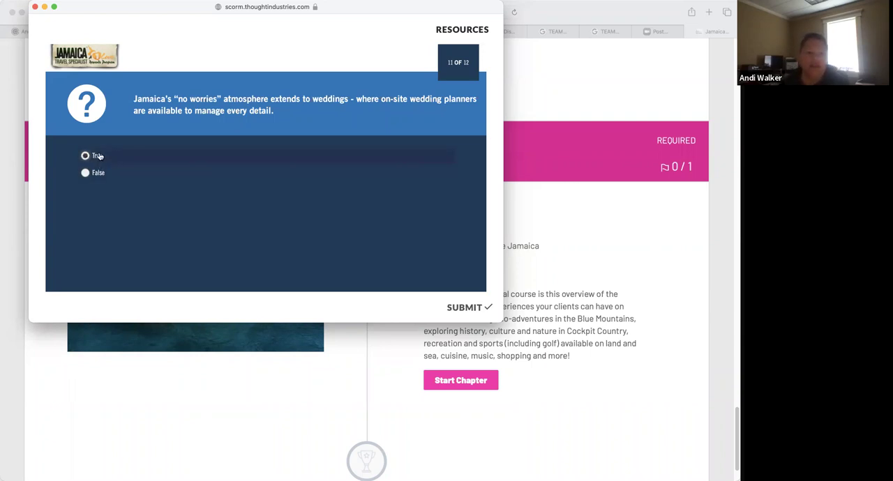
{"action": "left_click", "coordinate": [478, 311]}
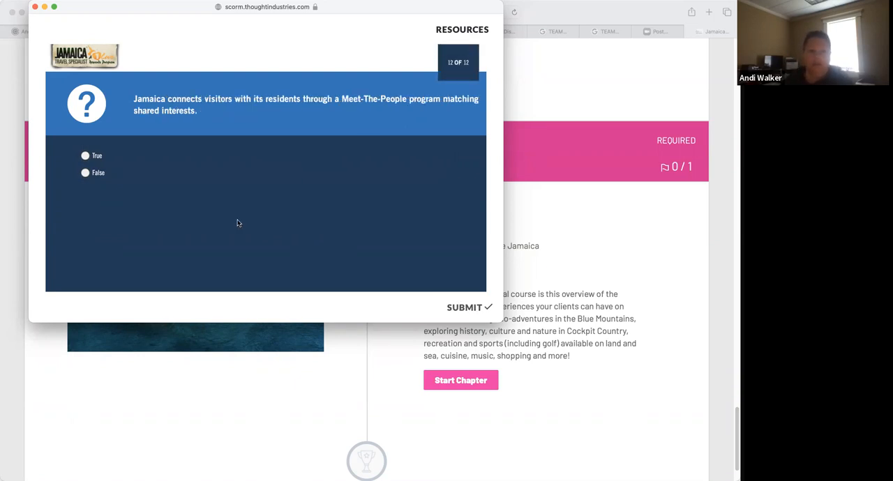
{"action": "left_click", "coordinate": [85, 156]}
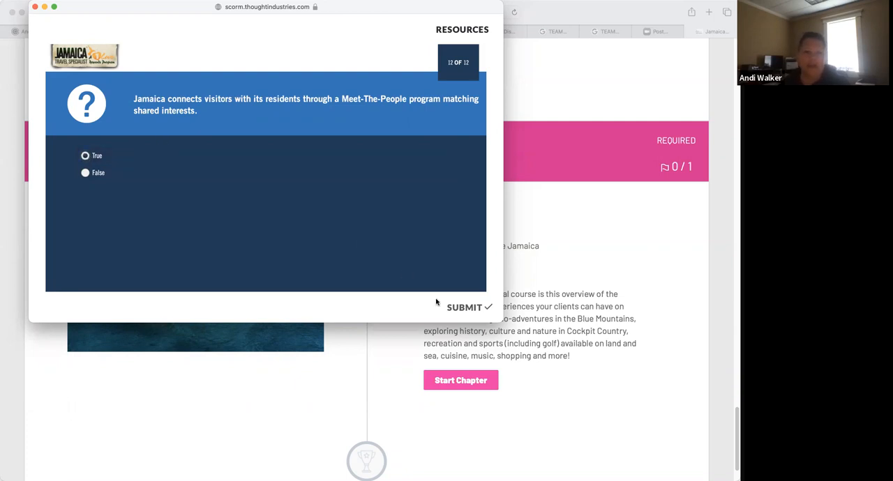
{"action": "left_click", "coordinate": [459, 309]}
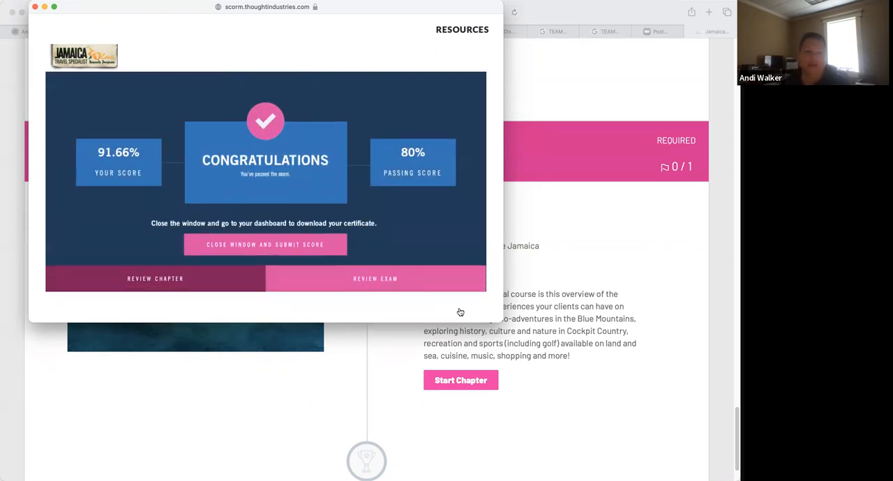
{"action": "left_click", "coordinate": [386, 278]}
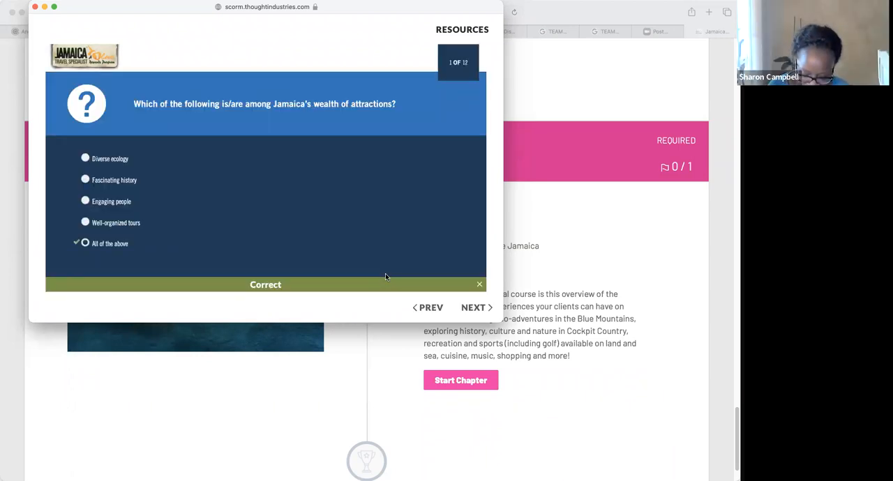
{"action": "left_click", "coordinate": [485, 309]}
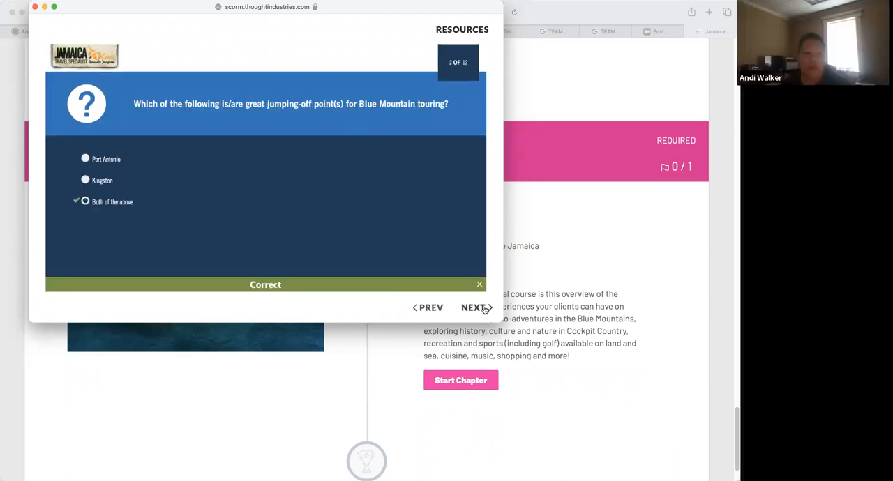
{"action": "left_click", "coordinate": [485, 309]}
{"action": "left_click", "coordinate": [485, 309]}
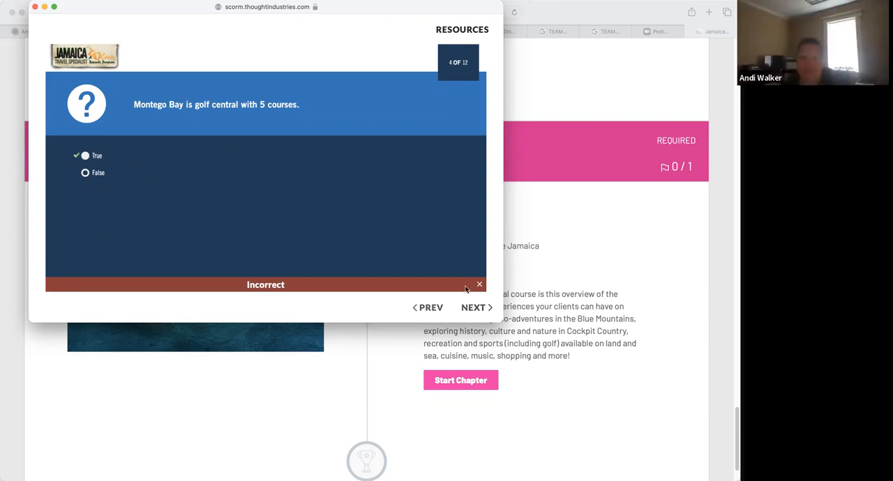
{"action": "left_click", "coordinate": [483, 308]}
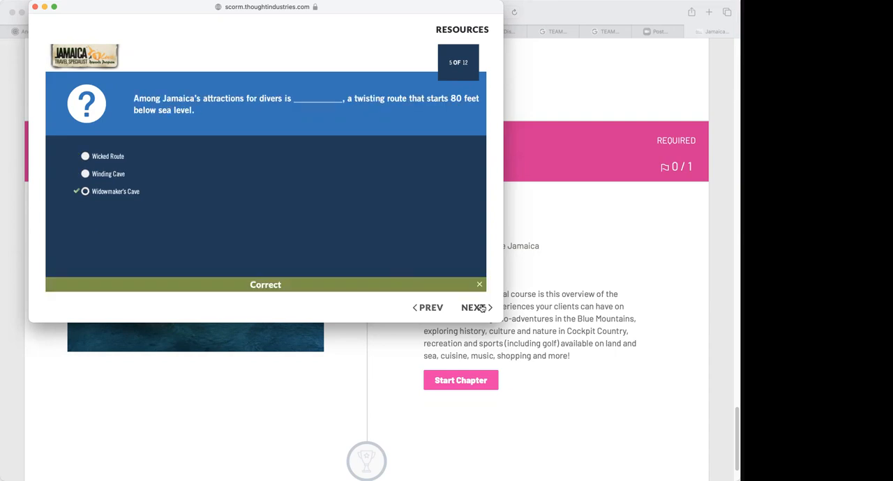
{"action": "left_click", "coordinate": [483, 308]}
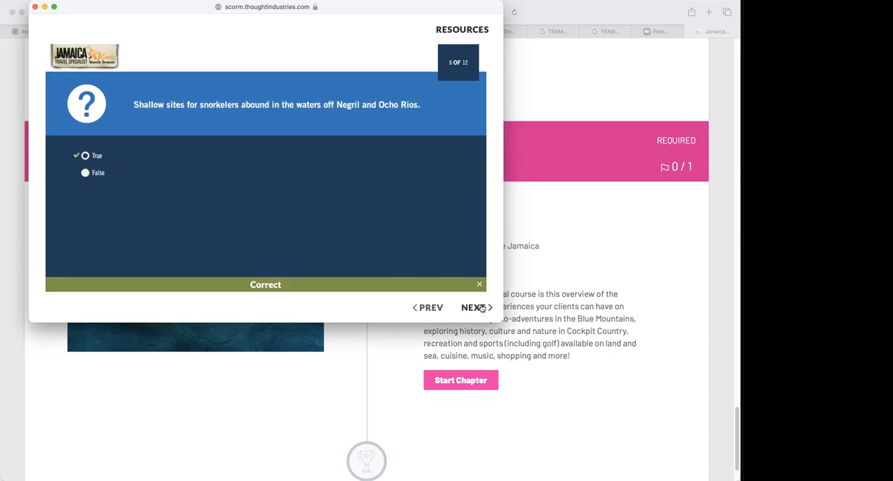
{"action": "left_click", "coordinate": [483, 308]}
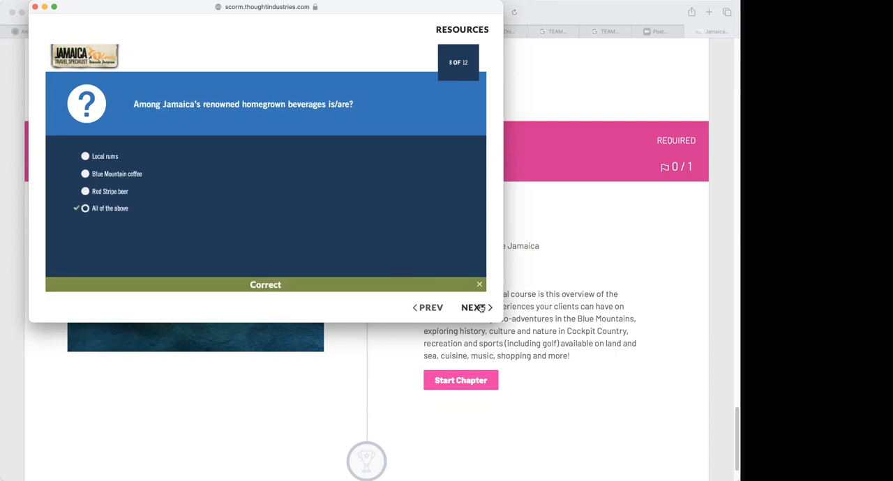
{"action": "left_click", "coordinate": [482, 308]}
{"action": "left_click", "coordinate": [483, 307]}
{"action": "left_click", "coordinate": [483, 307]}
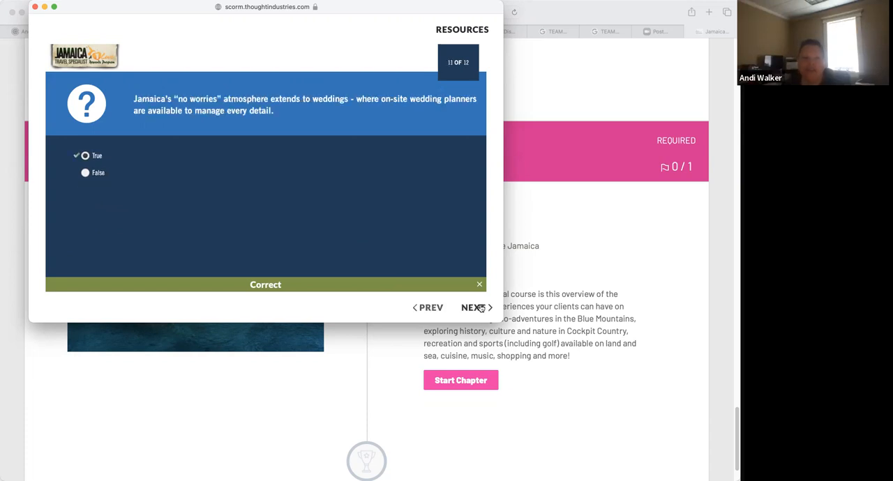
{"action": "left_click", "coordinate": [483, 307]}
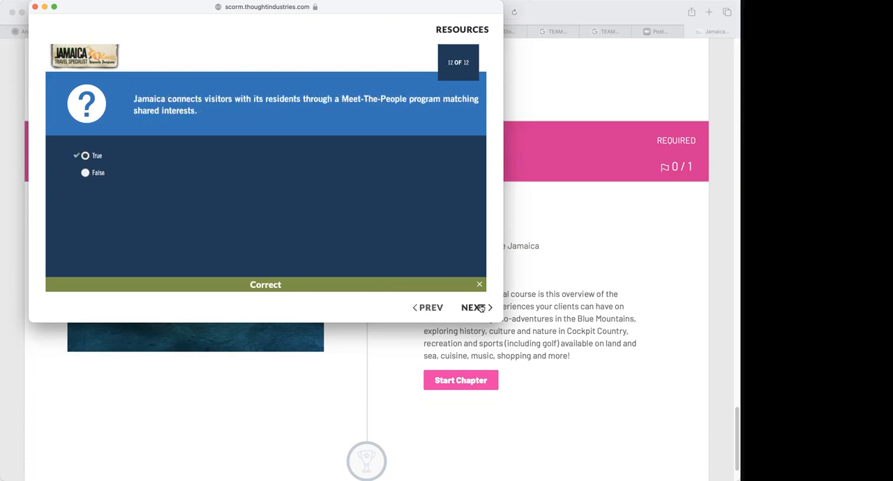
{"action": "left_click", "coordinate": [481, 308]}
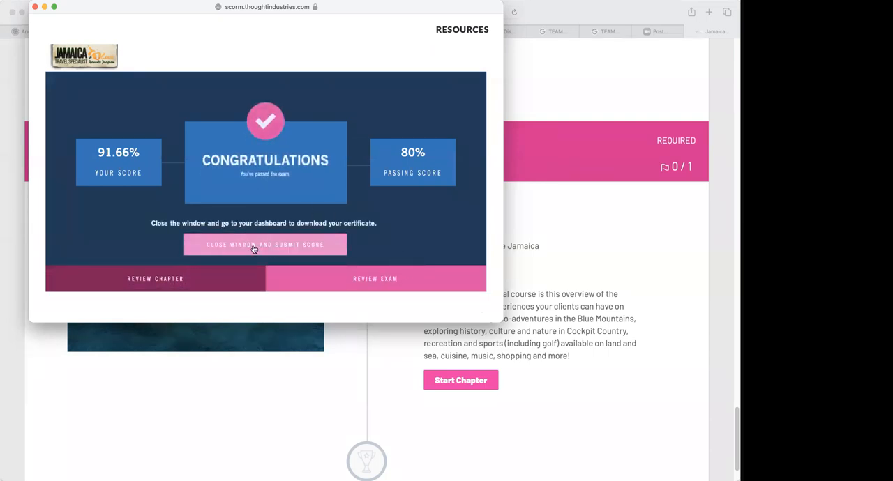
Close the exam window and submit the score so the learning path shows Certificate Granted.
{"action": "left_click", "coordinate": [254, 246]}
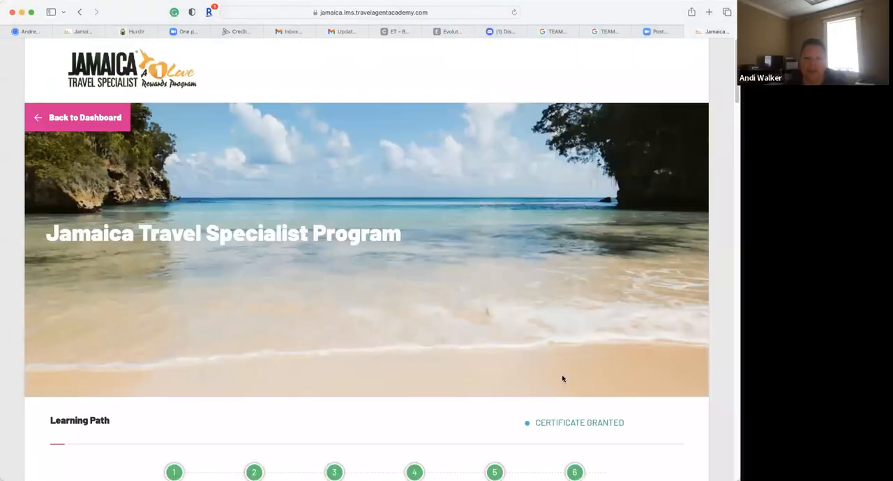
{"action": "scroll", "coordinate": [551, 379], "scroll_direction": "down", "scroll_amount": 5}
{"action": "scroll", "coordinate": [464, 366], "scroll_direction": "up", "scroll_amount": 1}
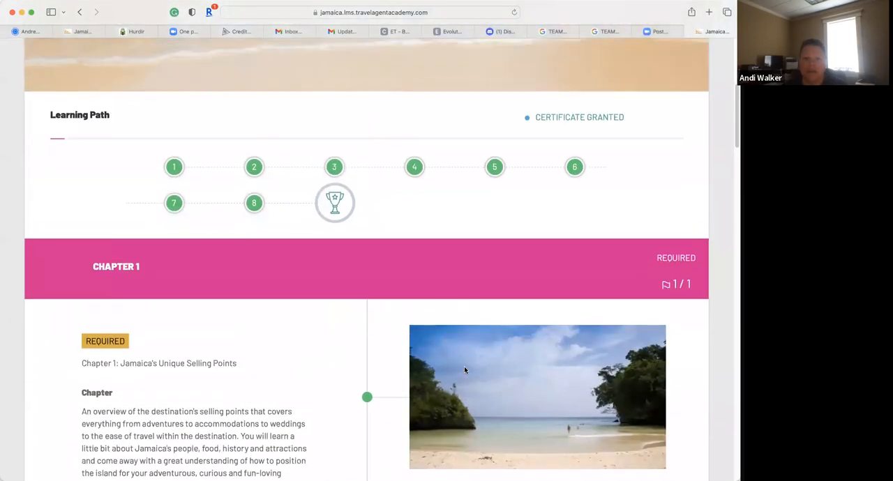
{"action": "scroll", "coordinate": [467, 264], "scroll_direction": "down", "scroll_amount": 5}
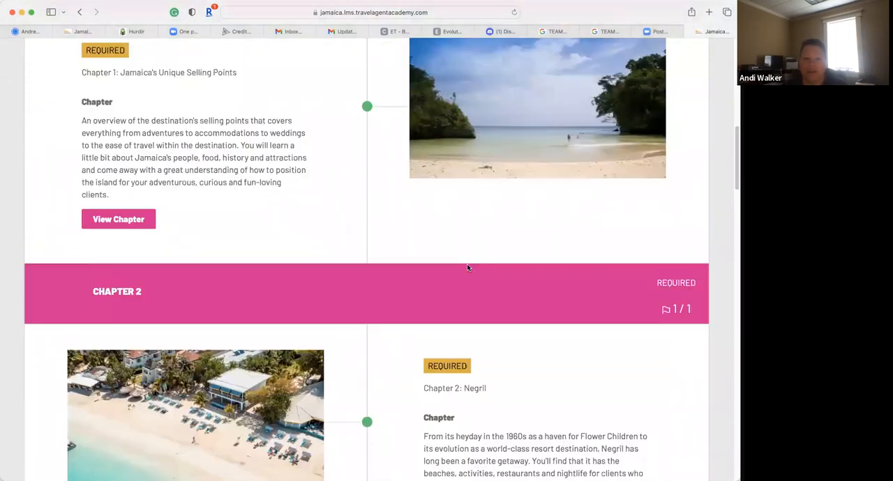
{"action": "scroll", "coordinate": [467, 264], "scroll_direction": "down", "scroll_amount": 5}
{"action": "scroll", "coordinate": [467, 264], "scroll_direction": "down", "scroll_amount": 4}
{"action": "scroll", "coordinate": [467, 264], "scroll_direction": "down", "scroll_amount": 8}
{"action": "scroll", "coordinate": [467, 264], "scroll_direction": "down", "scroll_amount": 6}
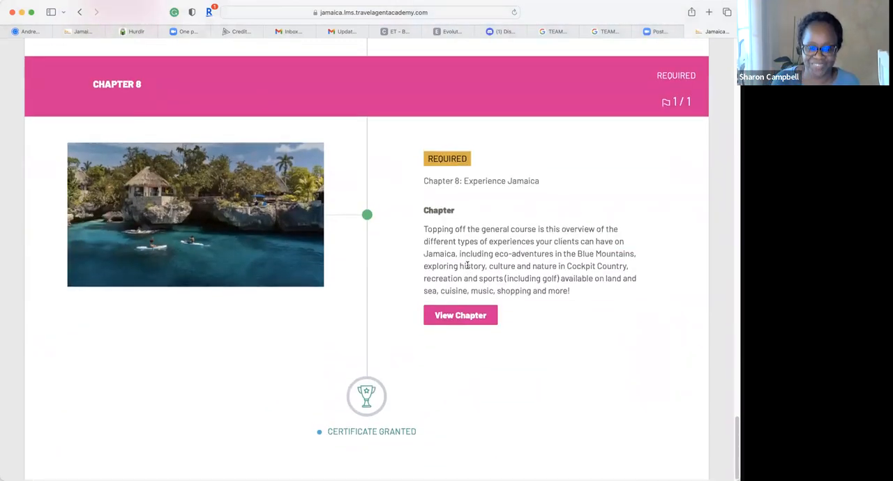
{"action": "scroll", "coordinate": [467, 264], "scroll_direction": "up", "scroll_amount": 1}
{"action": "scroll", "coordinate": [546, 366], "scroll_direction": "up", "scroll_amount": 8}
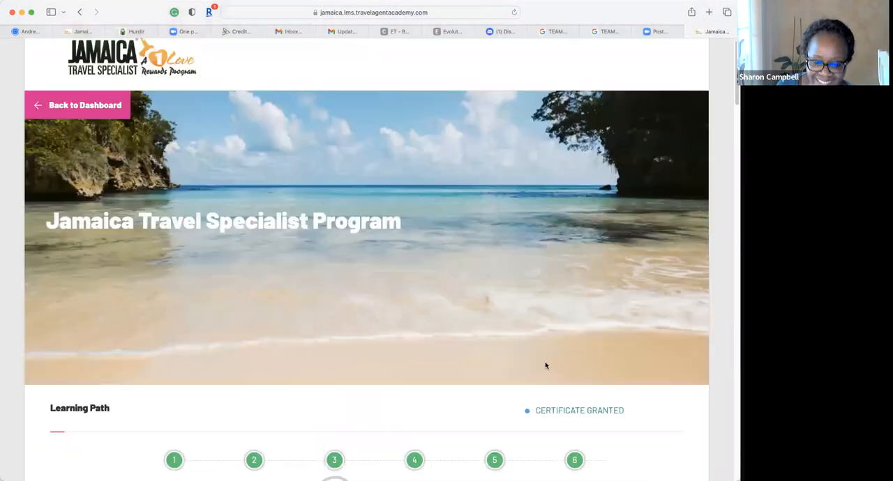